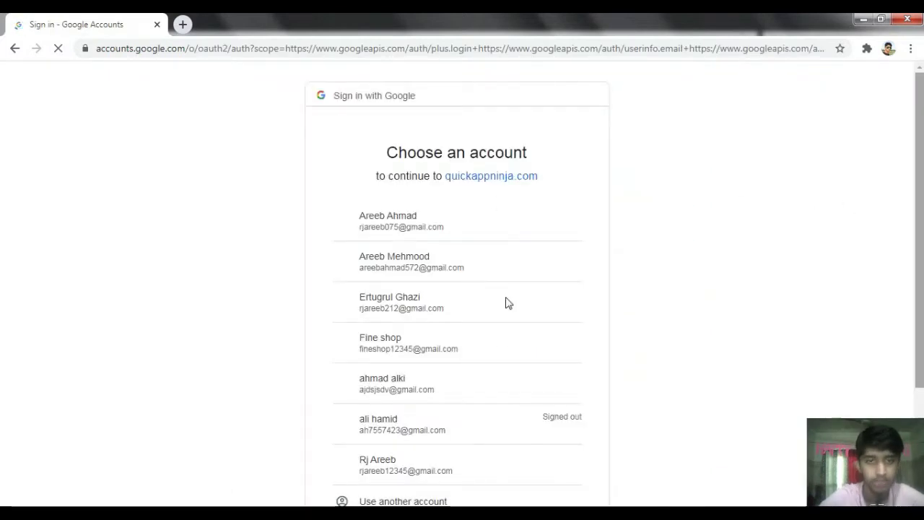
- Sign in with a listed Google account and scroll the QuickApp Ninja games list
left_click(385, 346)
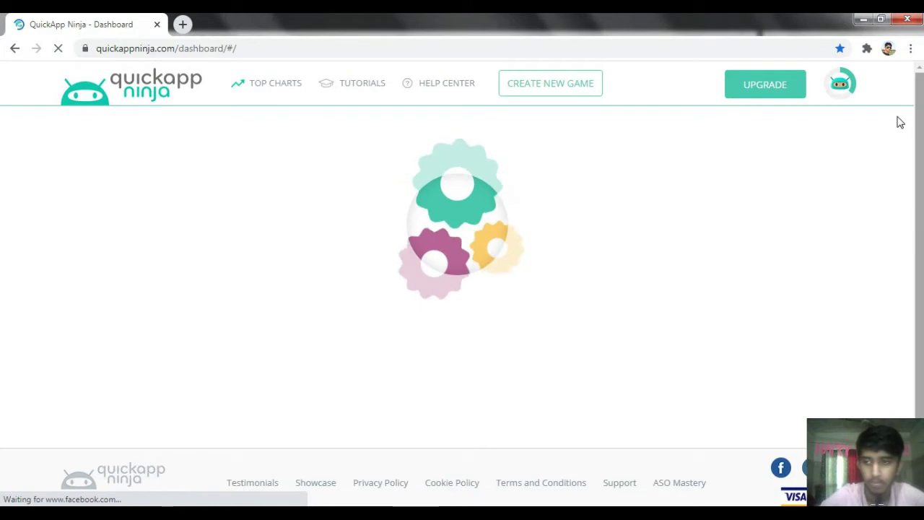
scroll(563, 223, "down", 4)
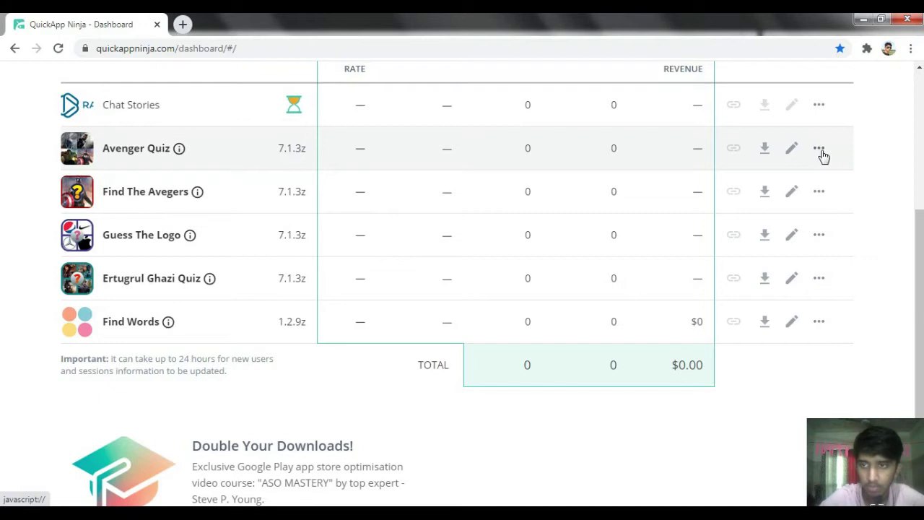
- Open Avenger Quiz's options, then open a new blank tab and close the QuickApp Ninja tab
left_click(820, 151)
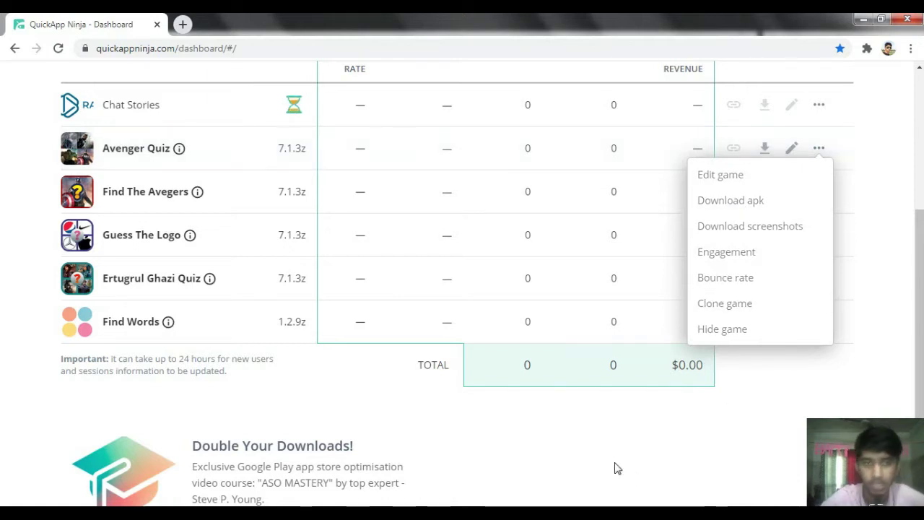
left_click(183, 24)
left_click(163, 22)
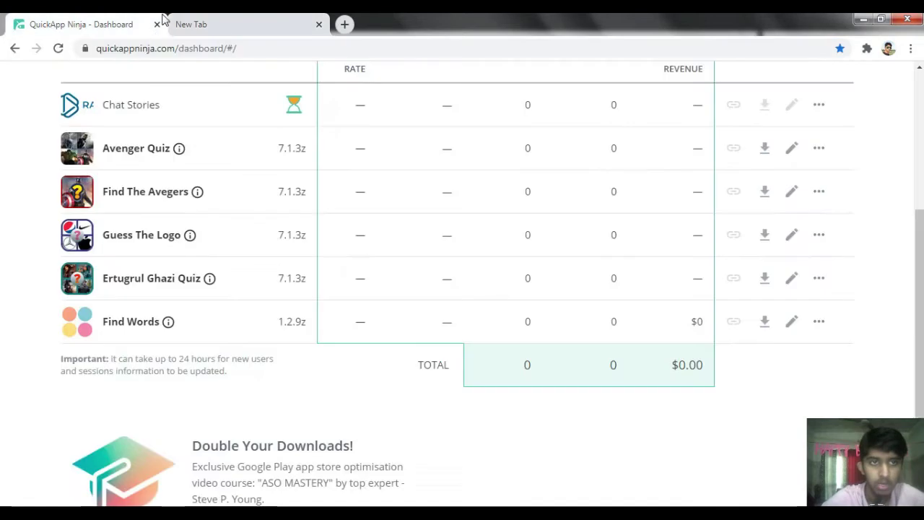
left_click(157, 25)
- Close the Chrome window and switch to the browser window holding the All apps tab
left_click(909, 19)
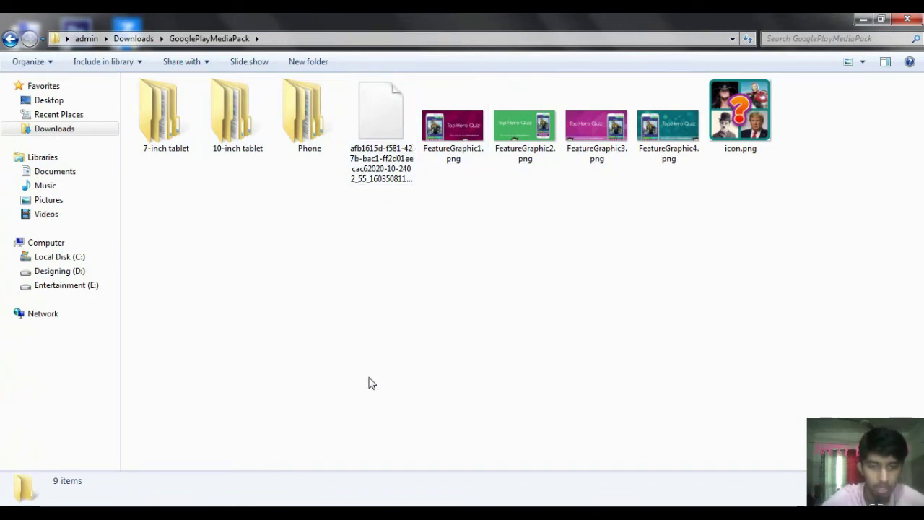
left_click(320, 490)
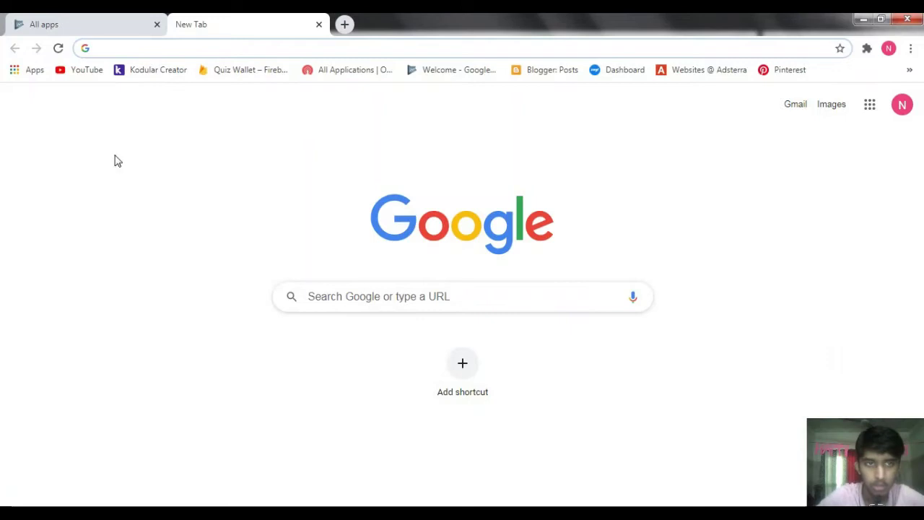
- Switch from the new All apps page to the classic Play Console and dismiss the preferences notice
left_click(87, 26)
left_click_drag(921, 293, 904, 83)
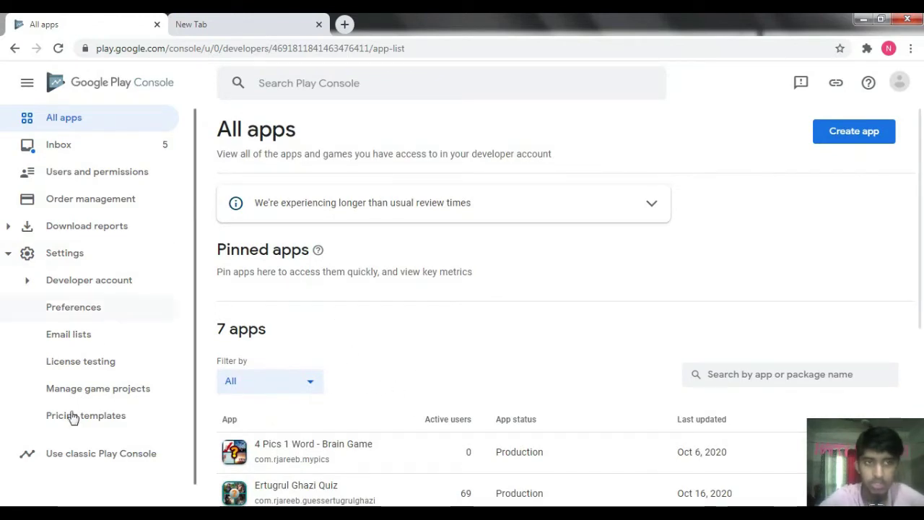
left_click(71, 456)
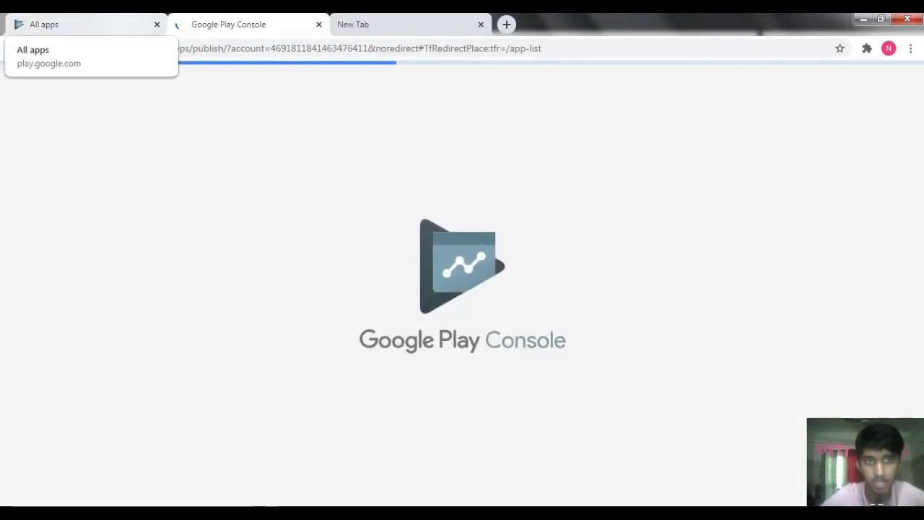
left_click(86, 24)
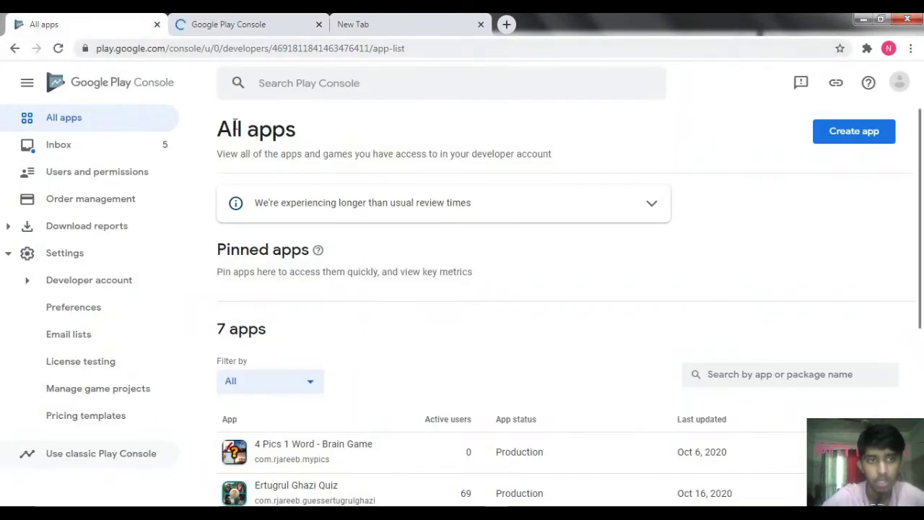
left_click(157, 23)
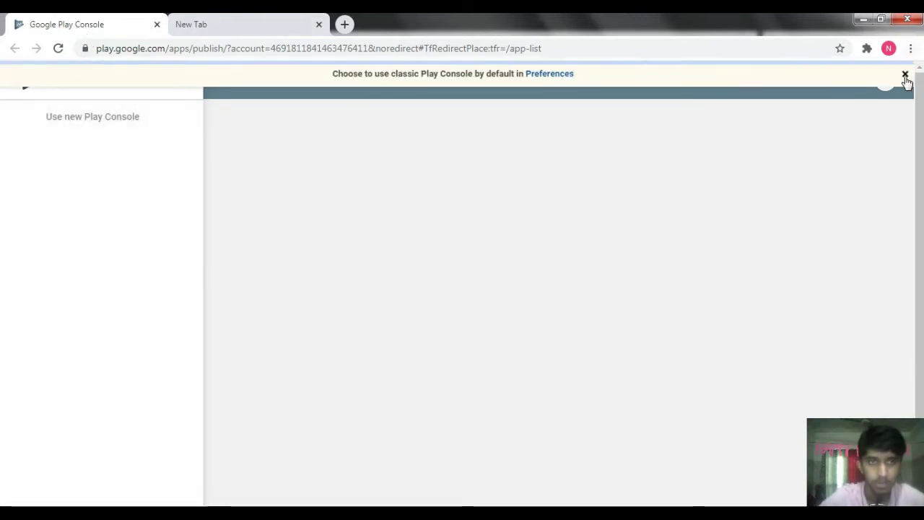
left_click(904, 74)
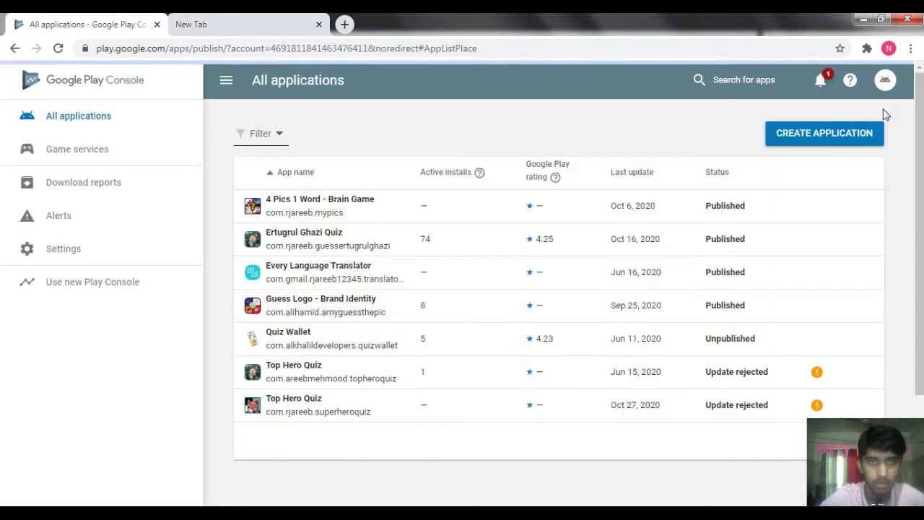
scroll(885, 384, "down", 1)
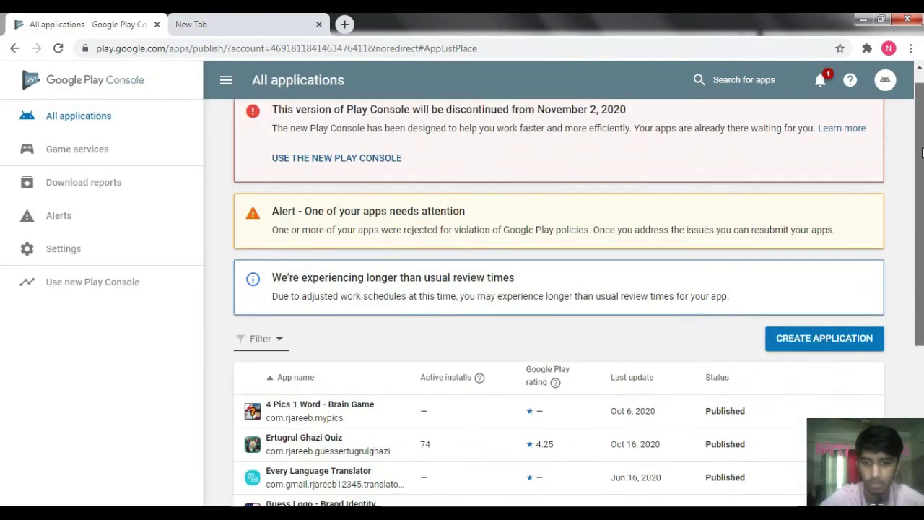
scroll(831, 399, "down", 2)
- Create a new English (United States) application titled 'Top Hero Quiz'
left_click(821, 304)
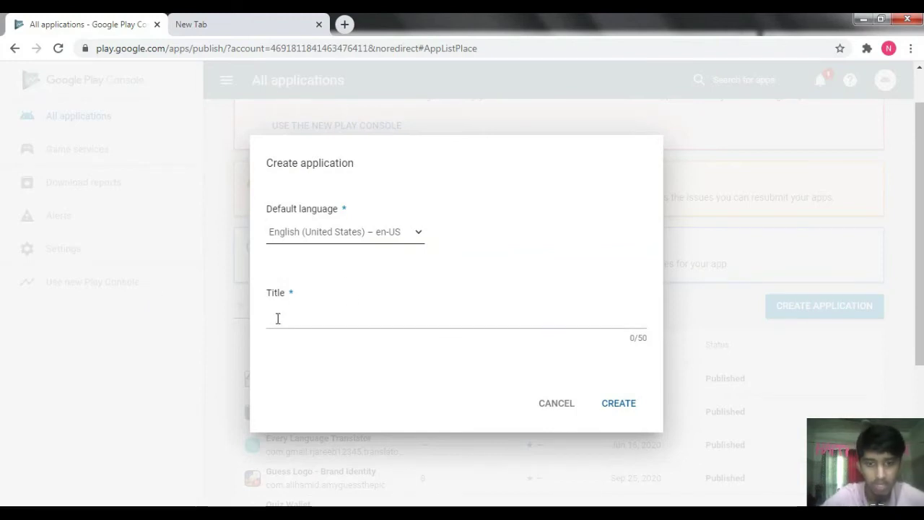
left_click(137, 512)
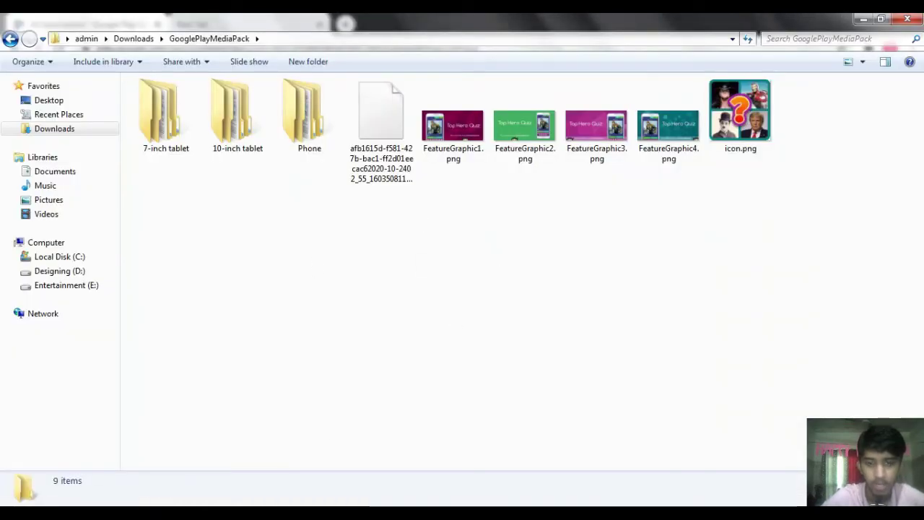
key("alt+Tab")
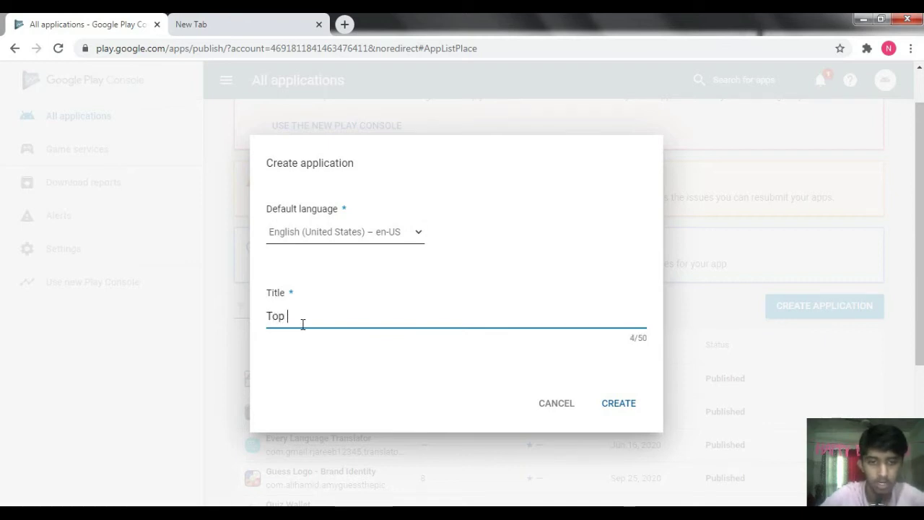
type("Top Hero ")
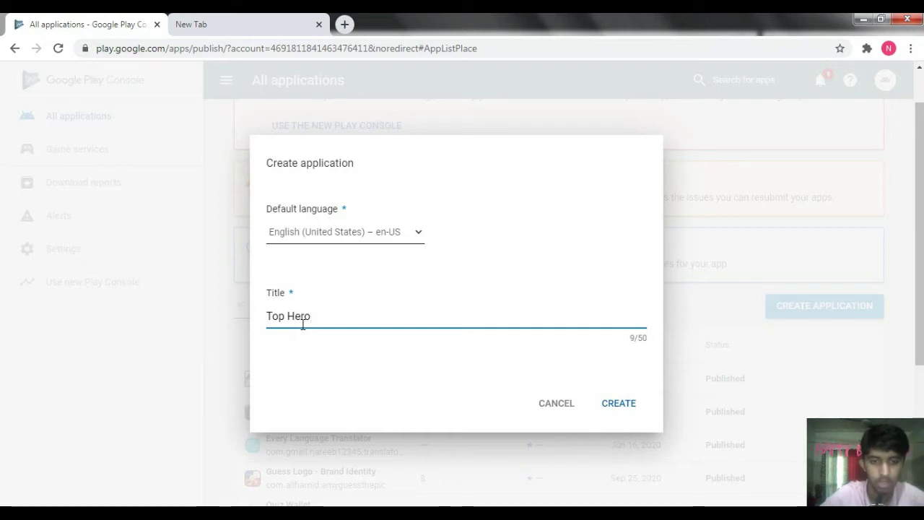
type("Quiz")
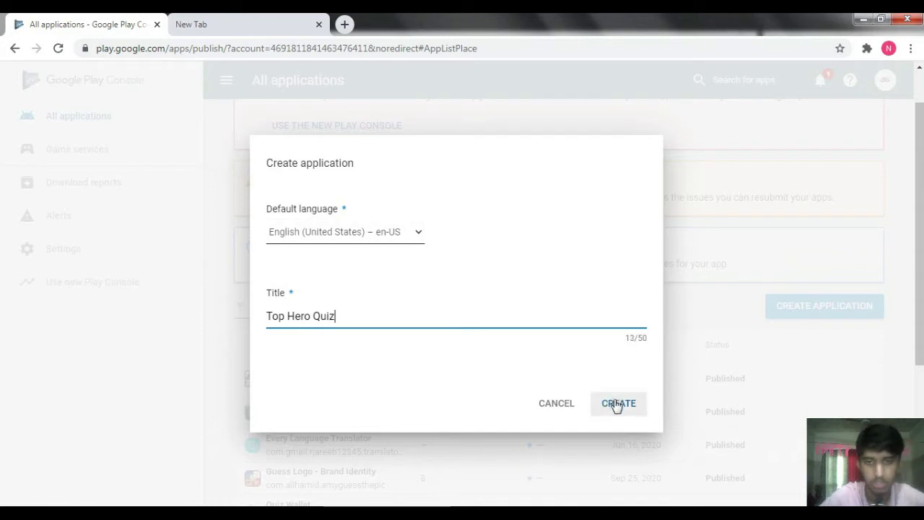
left_click(617, 405)
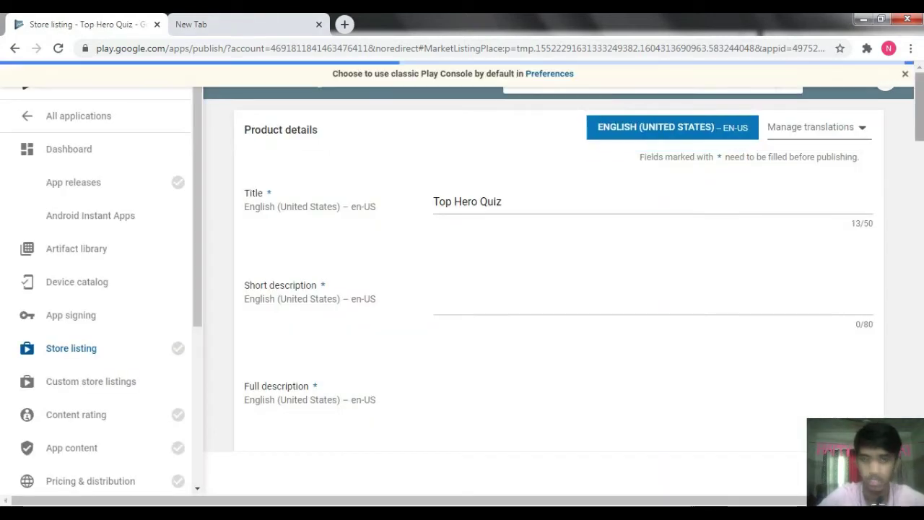
- Enter 'This Quiz Game Is Amazing To Play' as the short description
scroll(477, 197, "down", 1)
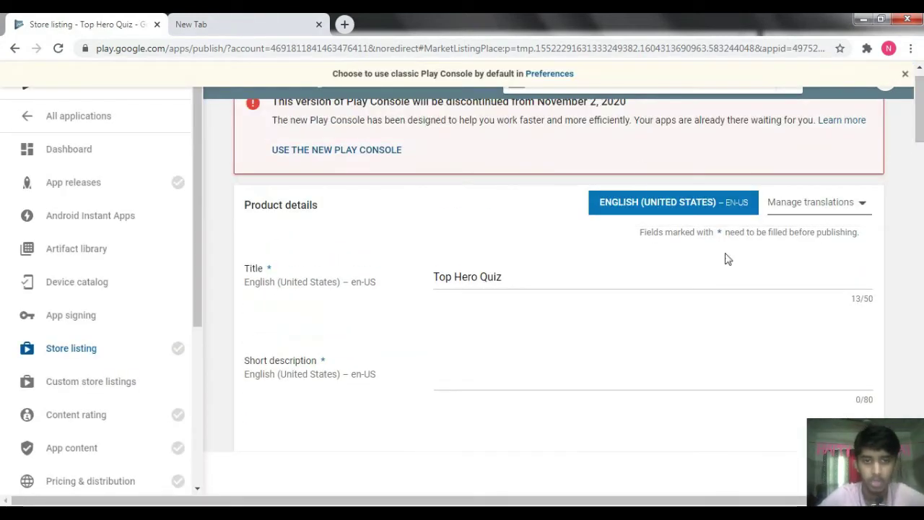
scroll(794, 217, "down", 1)
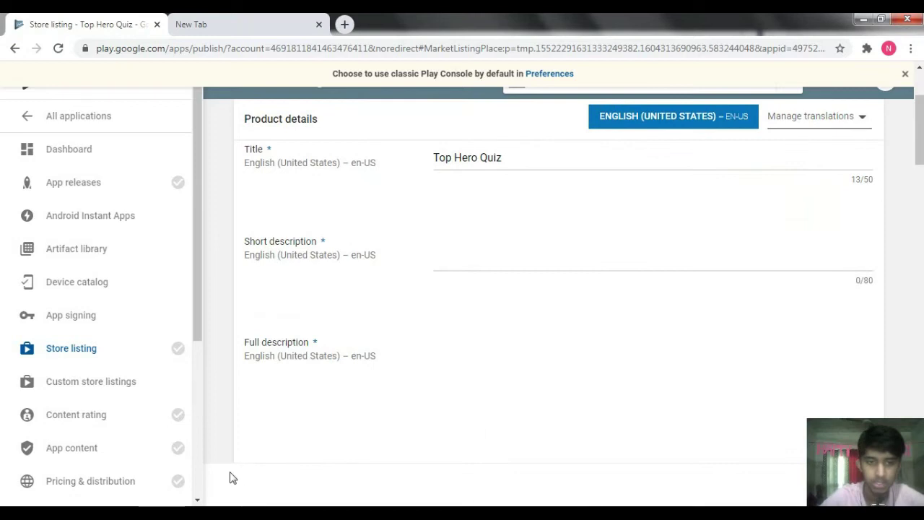
scroll(901, 78, "down", 4)
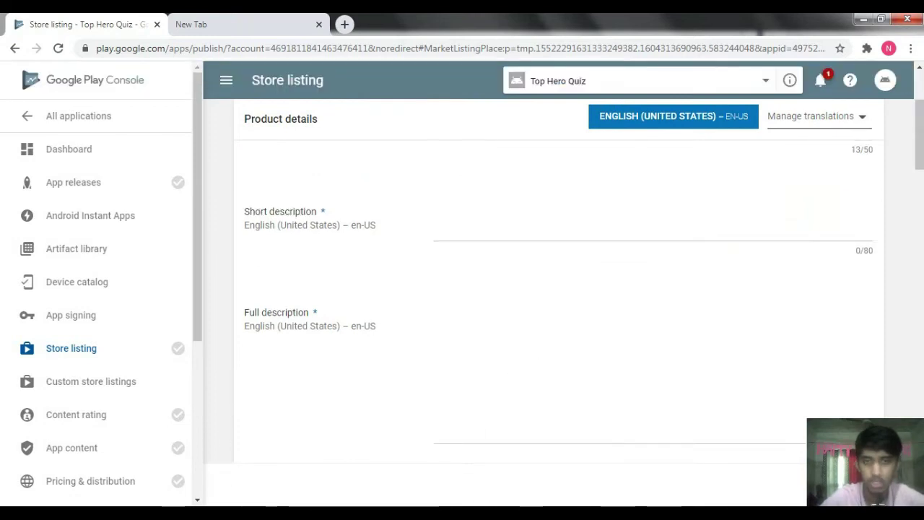
scroll(900, 78, "up", 6)
scroll(900, 78, "down", 15)
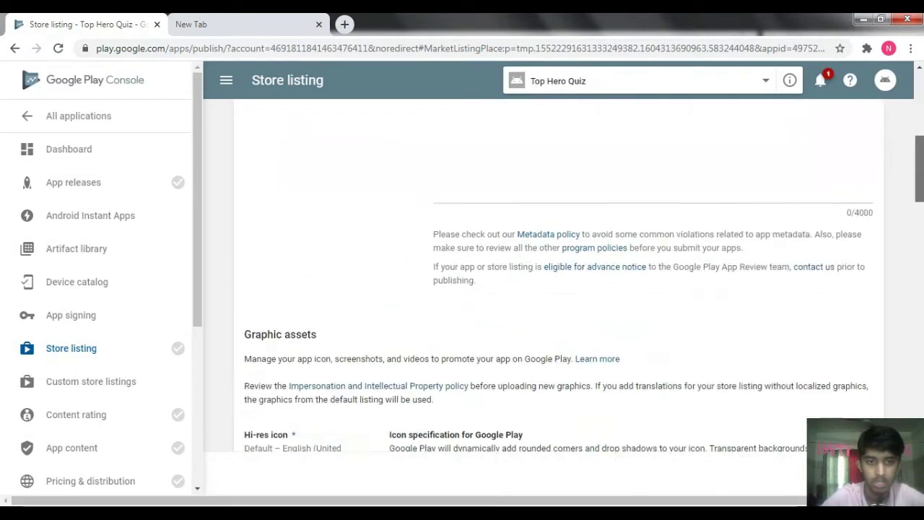
scroll(842, 144, "down", 10)
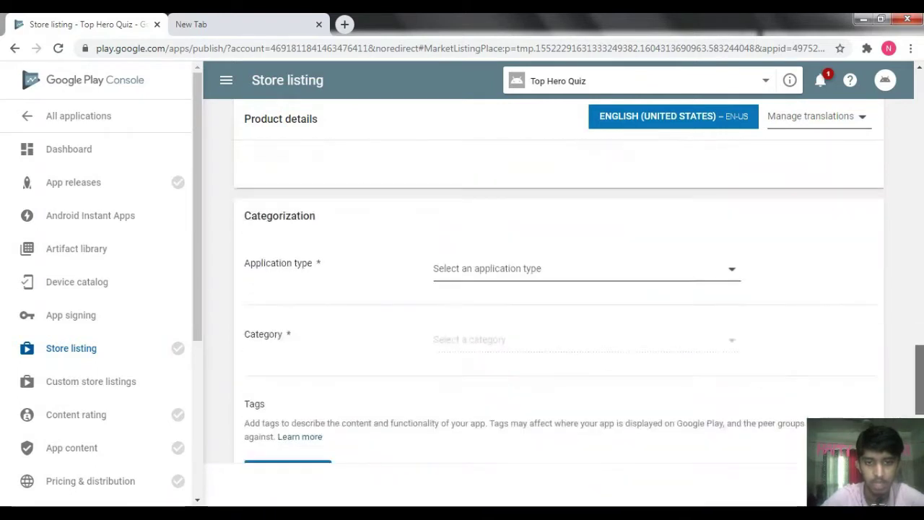
scroll(823, 70, "up", 20)
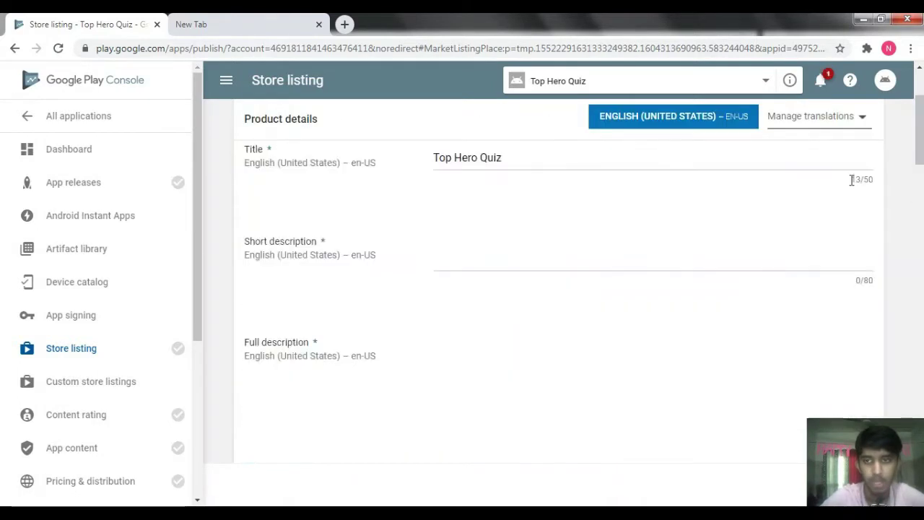
scroll(867, 80, "down", 5)
scroll(867, 79, "up", 10)
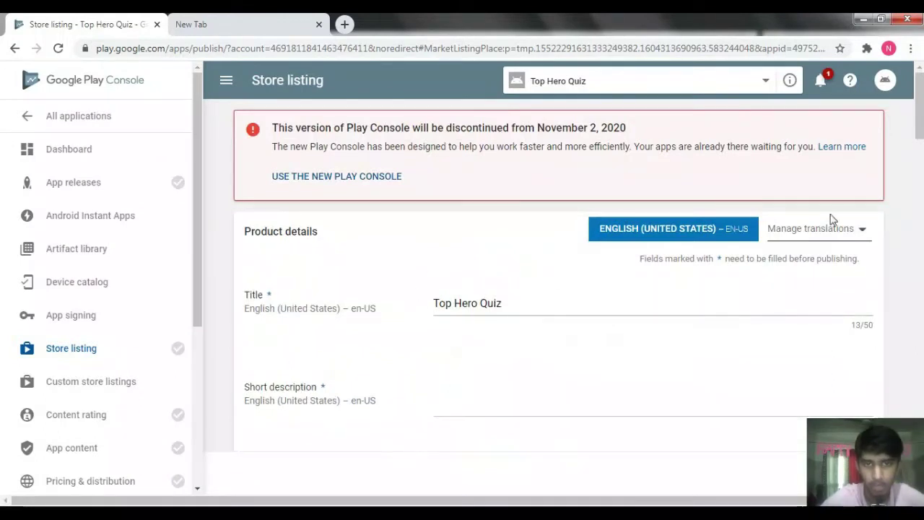
scroll(449, 270, "down", 2)
left_click(448, 270)
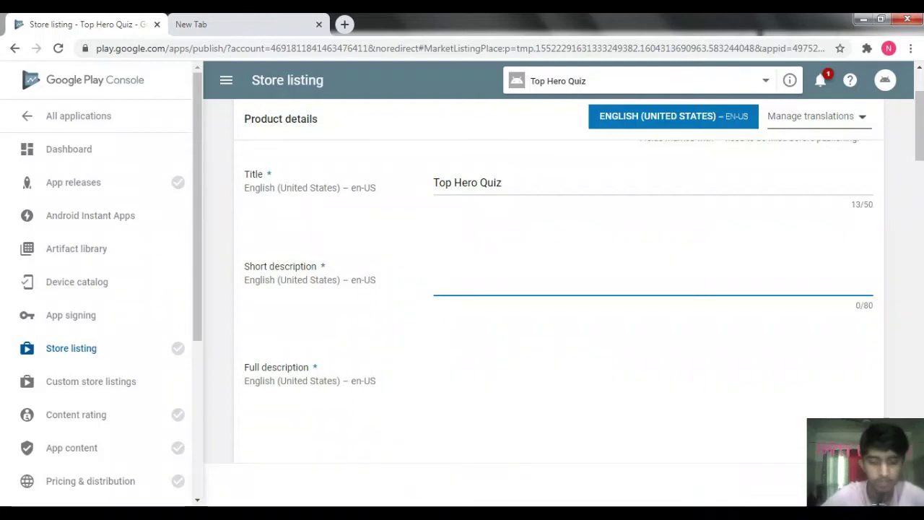
type("This")
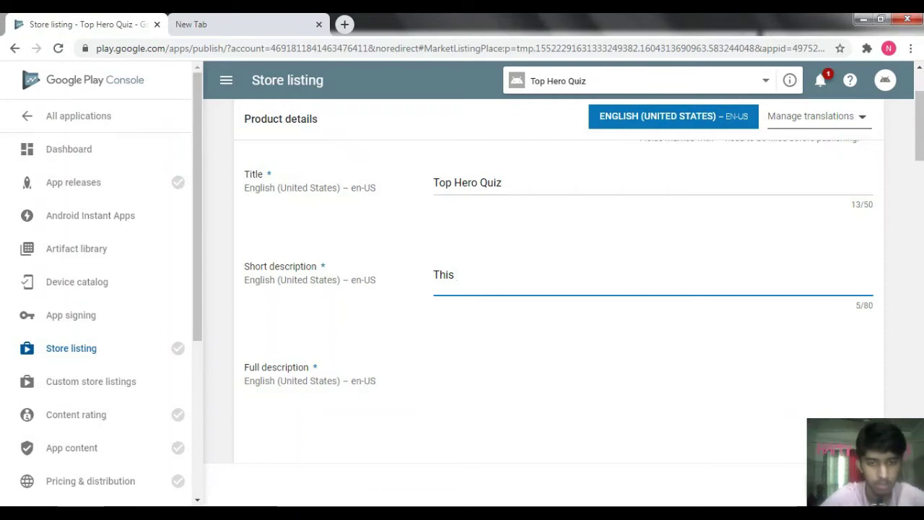
type("Quiz Game Is Amazing To")
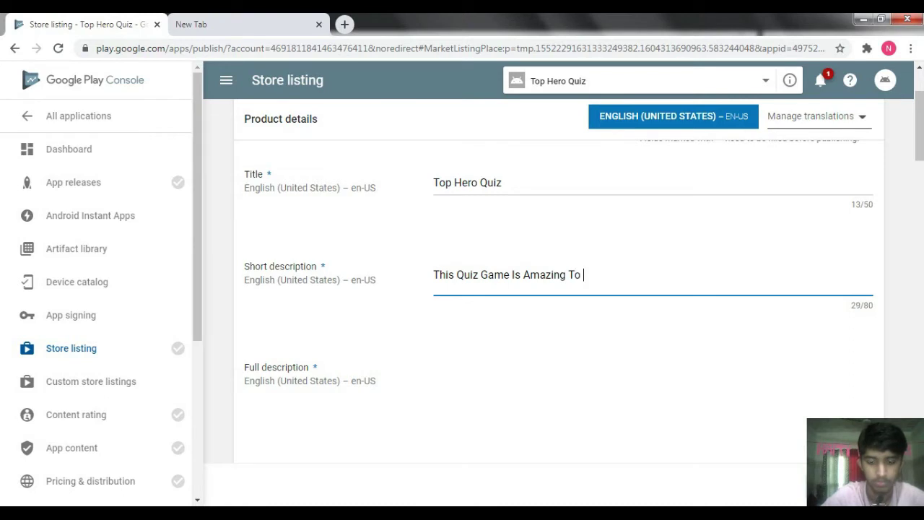
type("y")
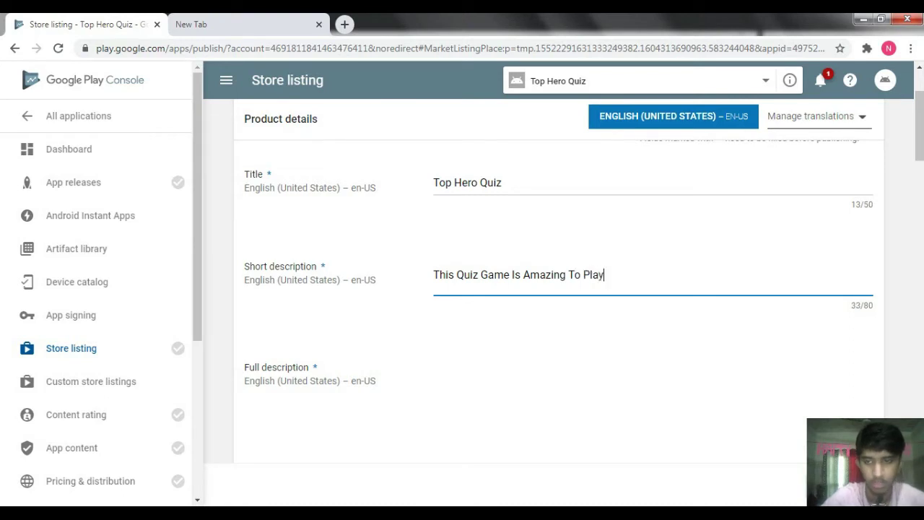
scroll(722, 217, "down", 4)
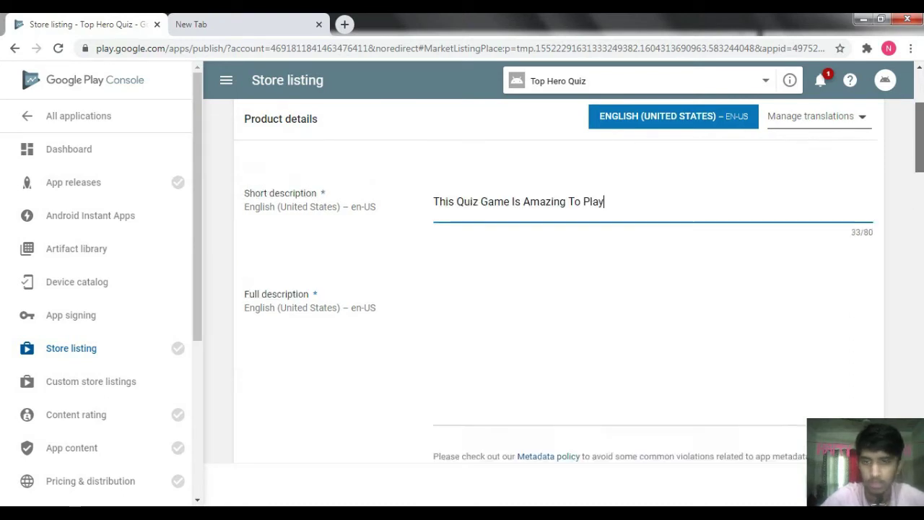
scroll(652, 195, "up", 4)
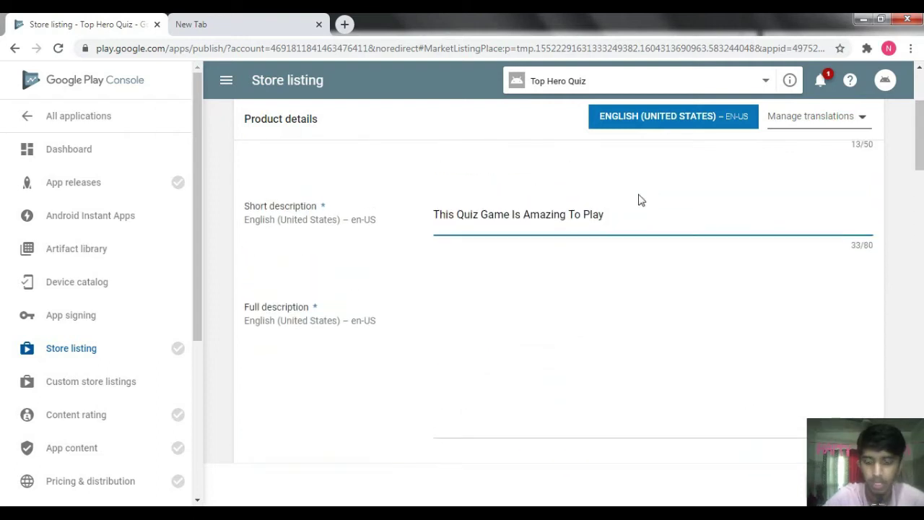
- Copy that sentence into the Full description field and save the store listing
left_click(454, 334)
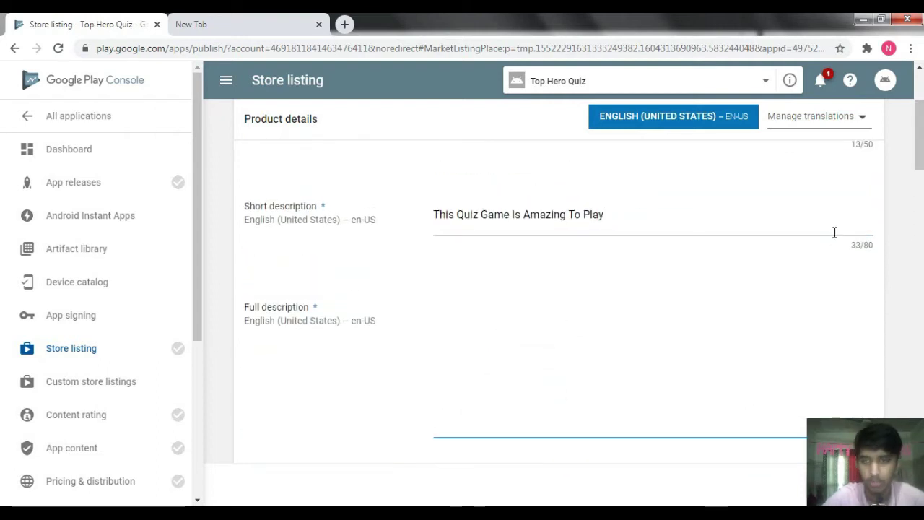
left_click(589, 191)
key("ctrl+a")
key("ctrl+c")
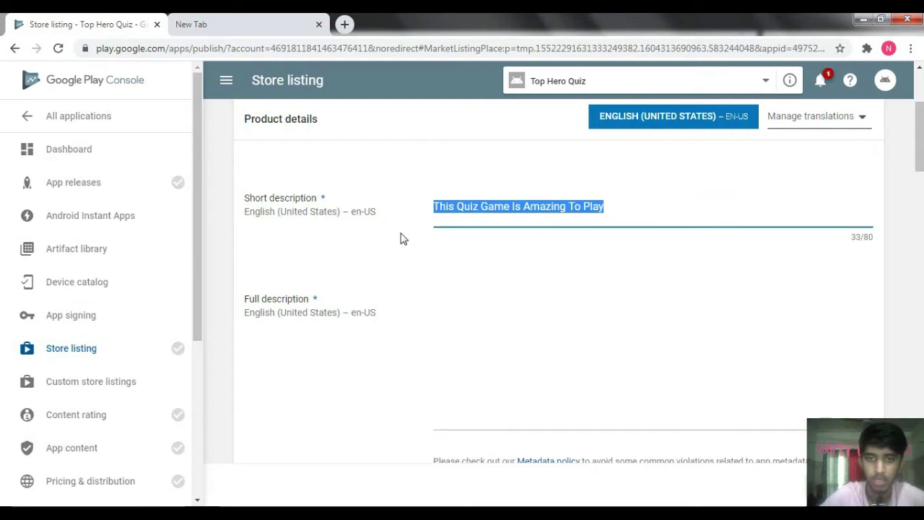
left_click(502, 319)
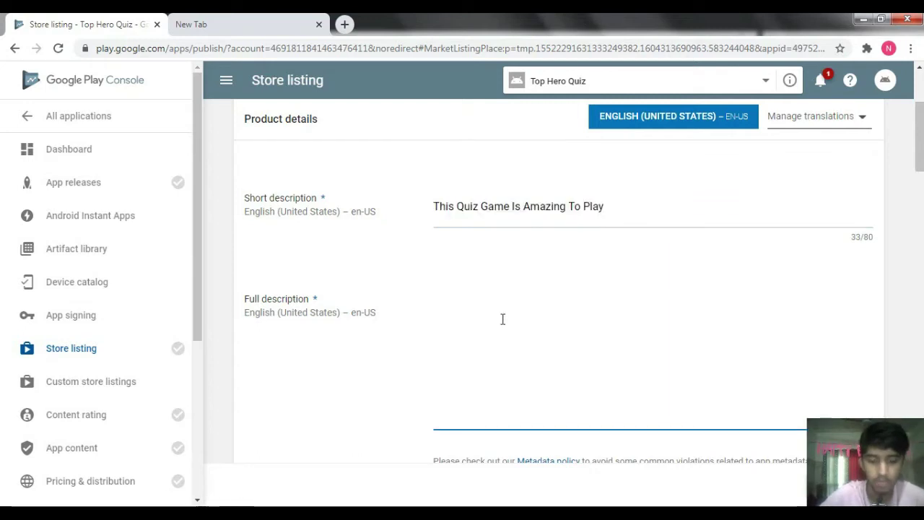
key("ctrl+v")
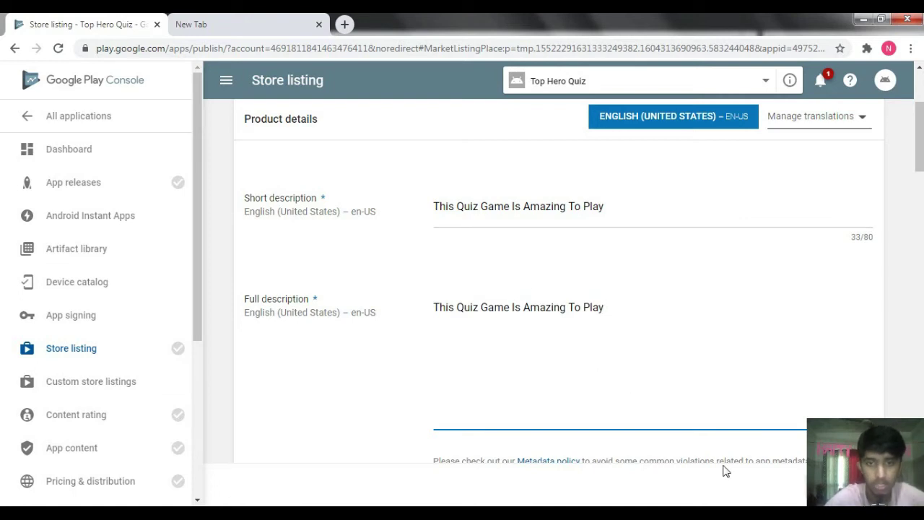
scroll(563, 288, "down", 2)
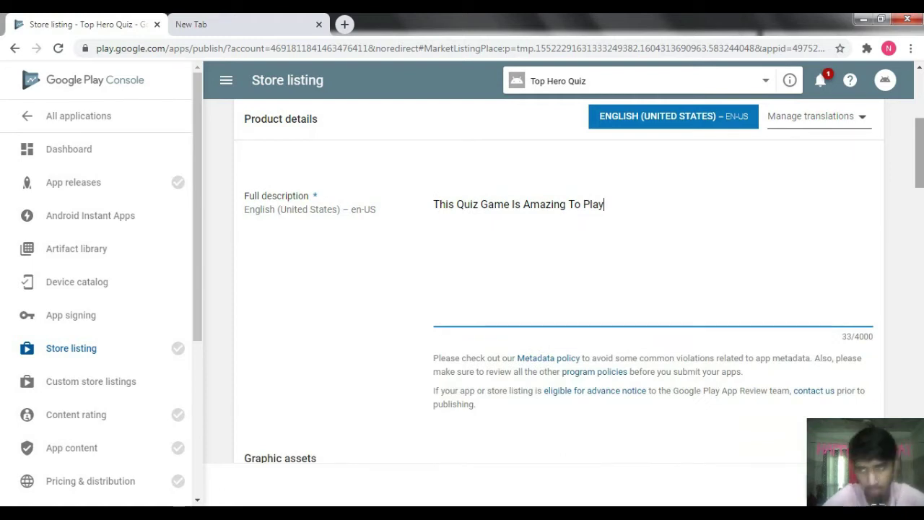
mouse_move(918, 163)
left_mouse_down()
mouse_move(903, 122)
mouse_move(909, 221)
mouse_move(900, 172)
mouse_move(915, 154)
mouse_move(915, 133)
mouse_move(916, 155)
left_mouse_up()
scroll(522, 139, "down", 1)
key("Tab")
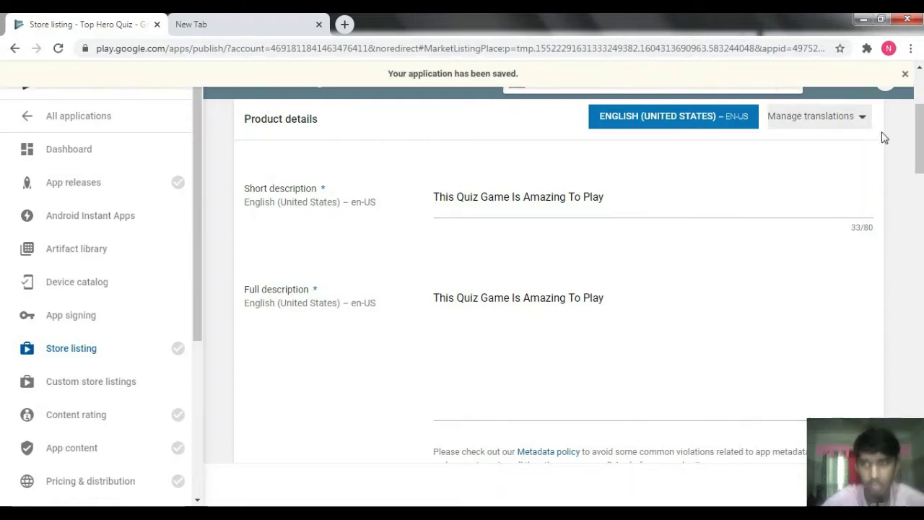
- Upload icon.png from GooglePlayMediaPack as the hi-res icon and clear the notices
left_click(907, 74)
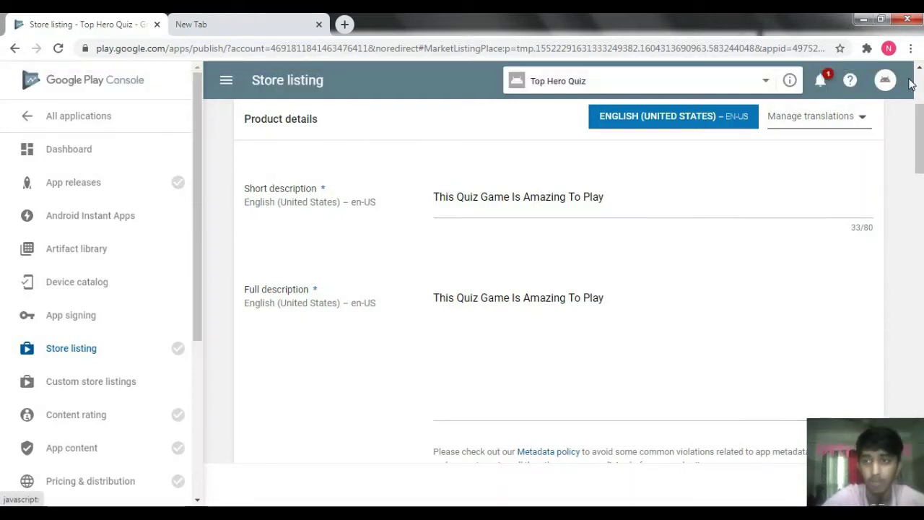
scroll(919, 159, "down", 4)
scroll(541, 296, "down", 2)
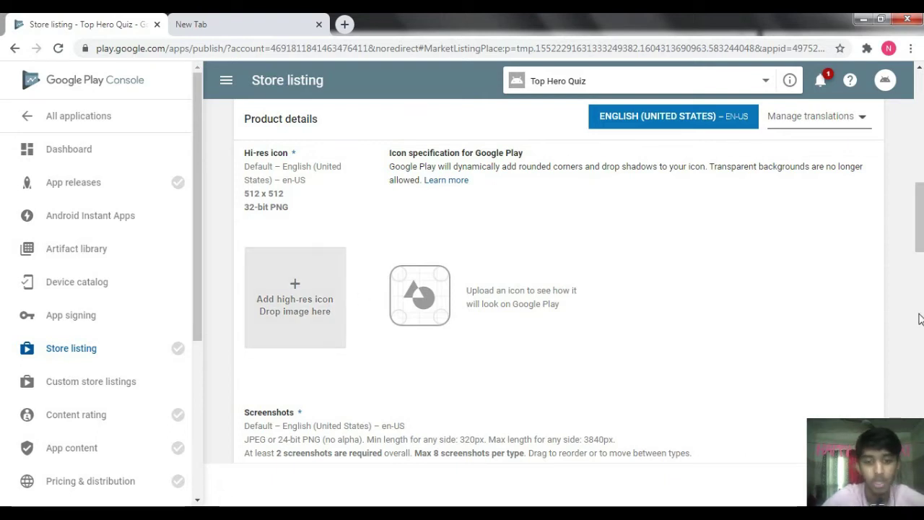
left_click(291, 312)
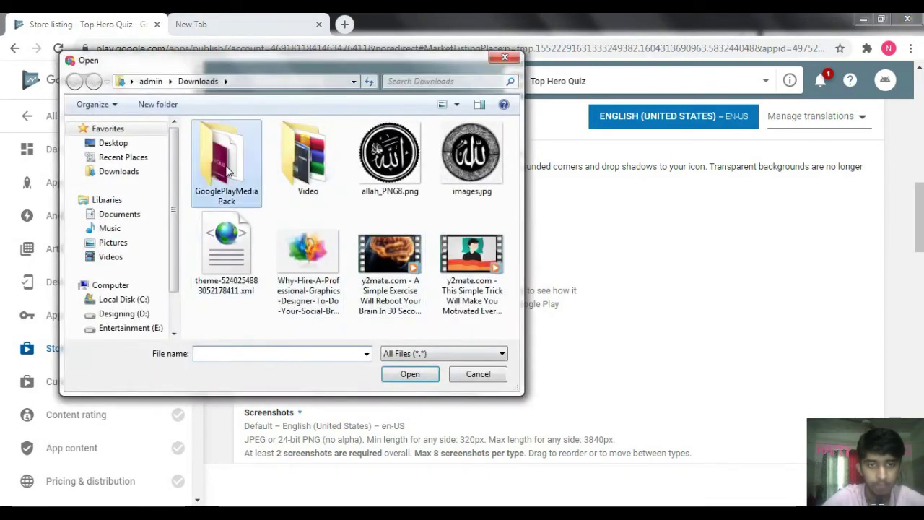
double_click(226, 155)
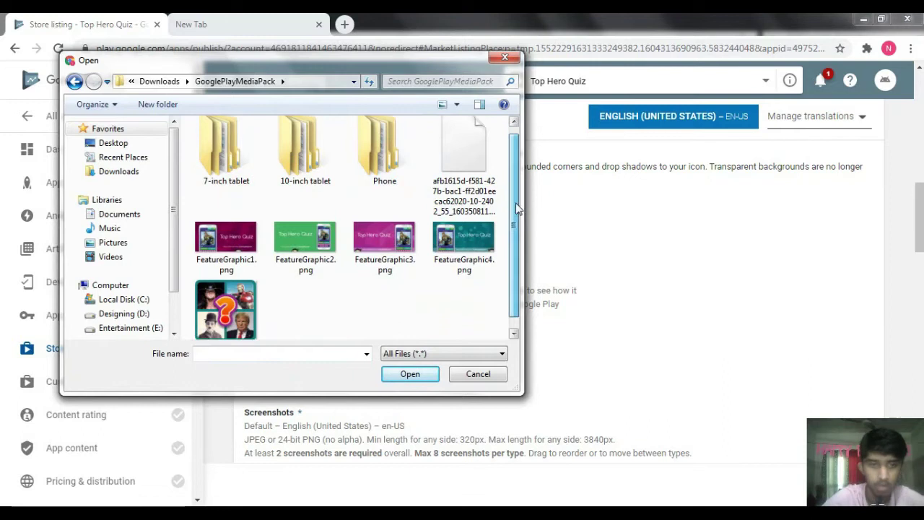
scroll(515, 203, "down", 1)
left_click(217, 291)
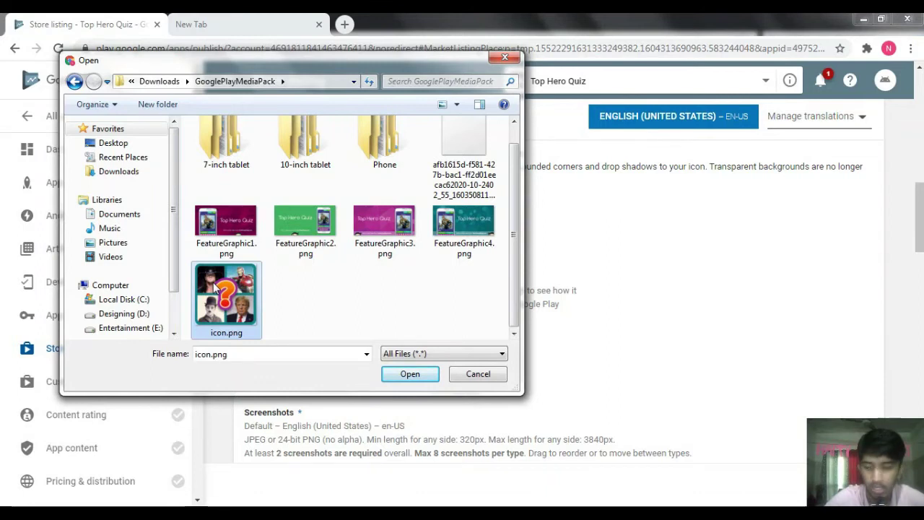
double_click(213, 284)
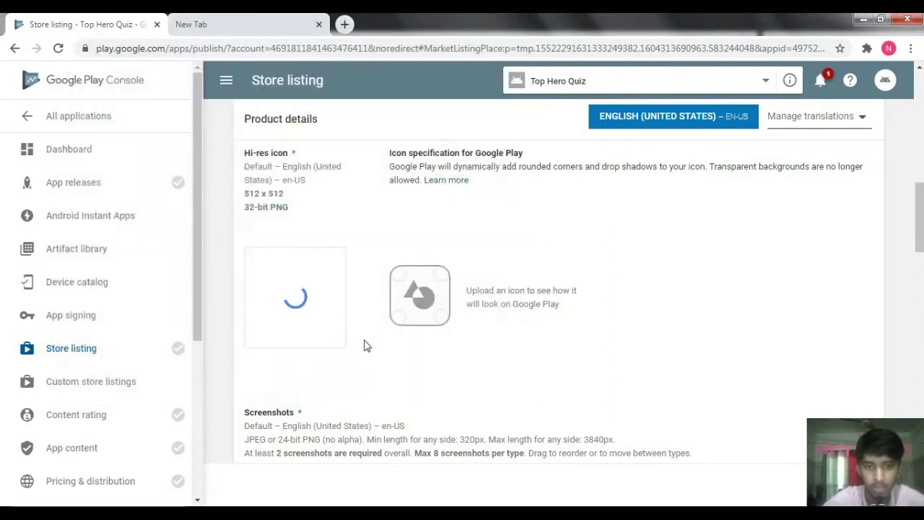
scroll(821, 278, "down", 2)
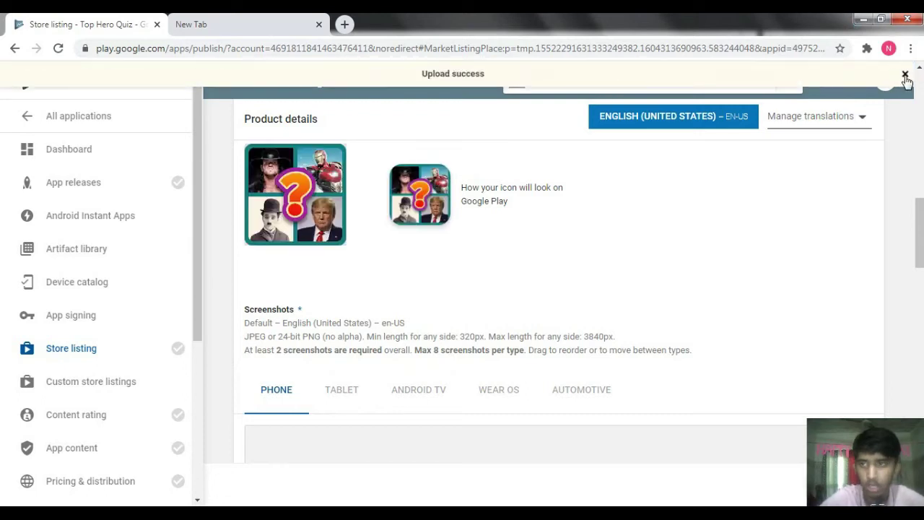
left_click(904, 75)
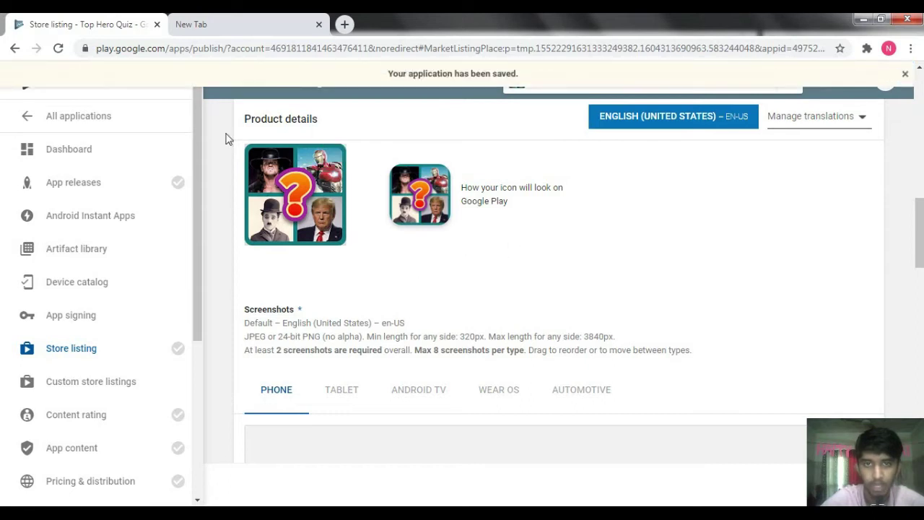
left_click(906, 75)
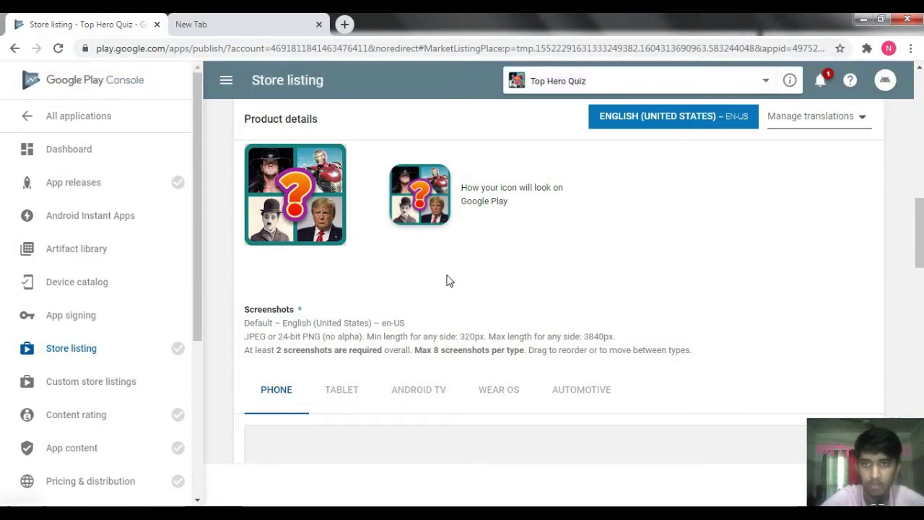
scroll(520, 188, "down", 3)
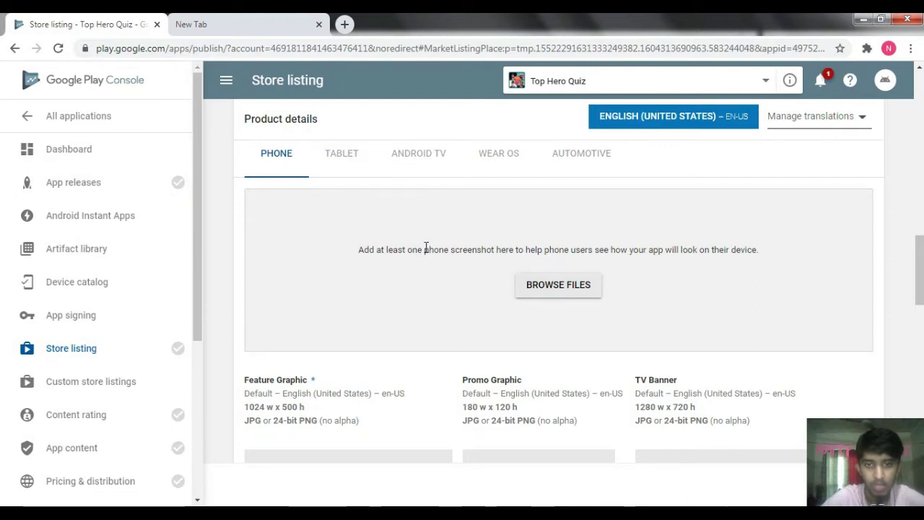
left_click(537, 286)
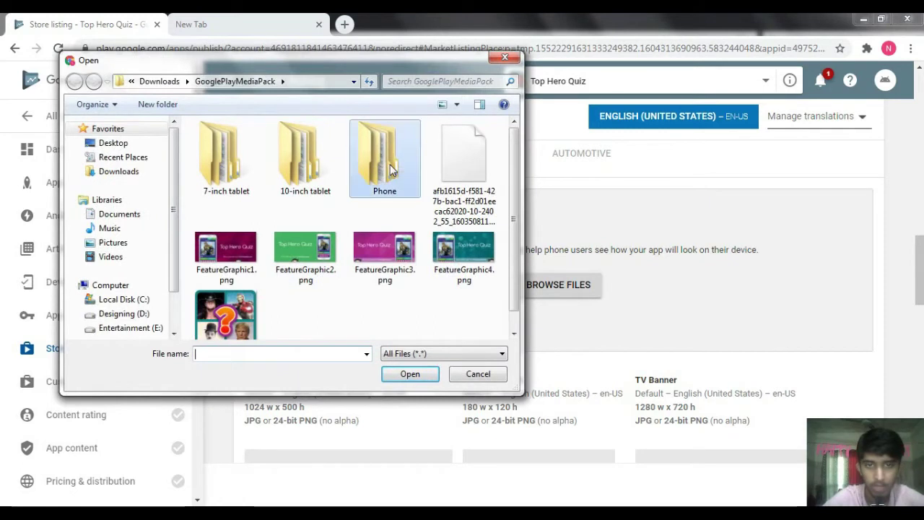
- Upload scr1–scr7 from Phone > SET1 as the phone screenshots
double_click(383, 153)
double_click(231, 146)
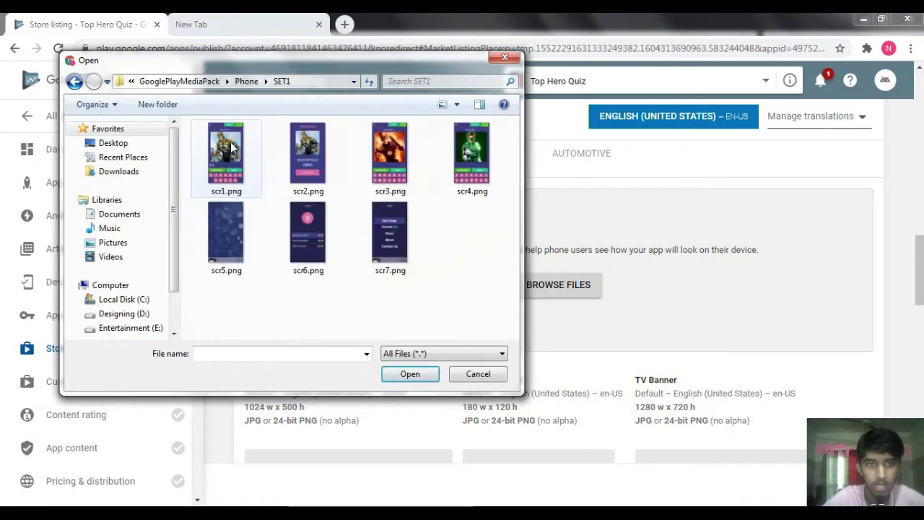
left_click_drag(192, 153, 493, 309)
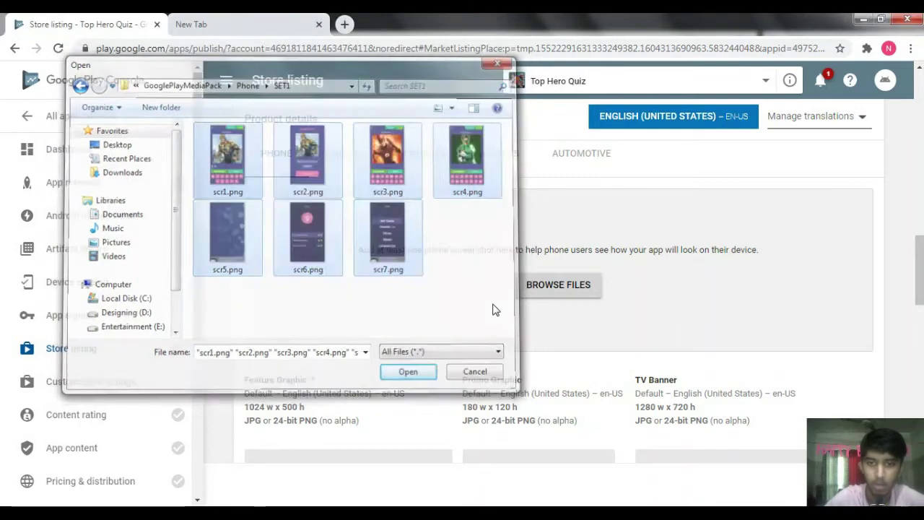
key("Return")
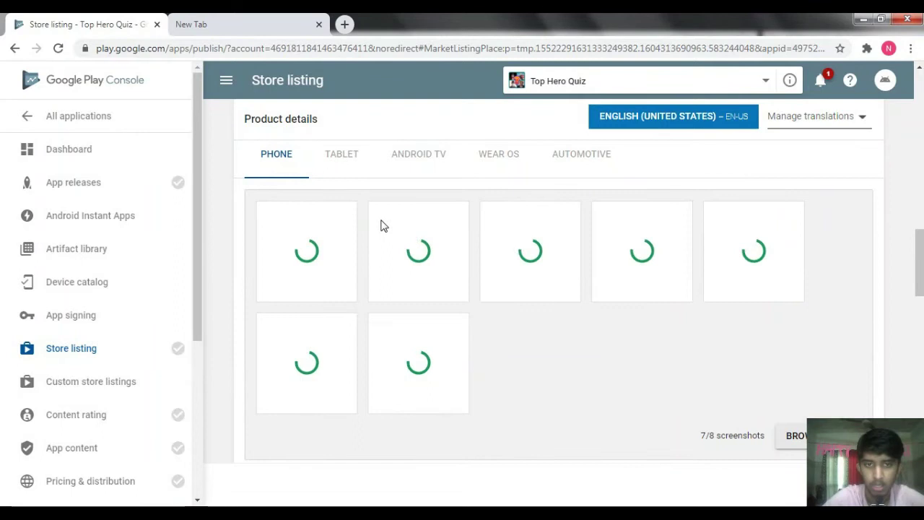
- Check the phone uploads, then bring up the Tablet screenshots section
double_click(340, 165)
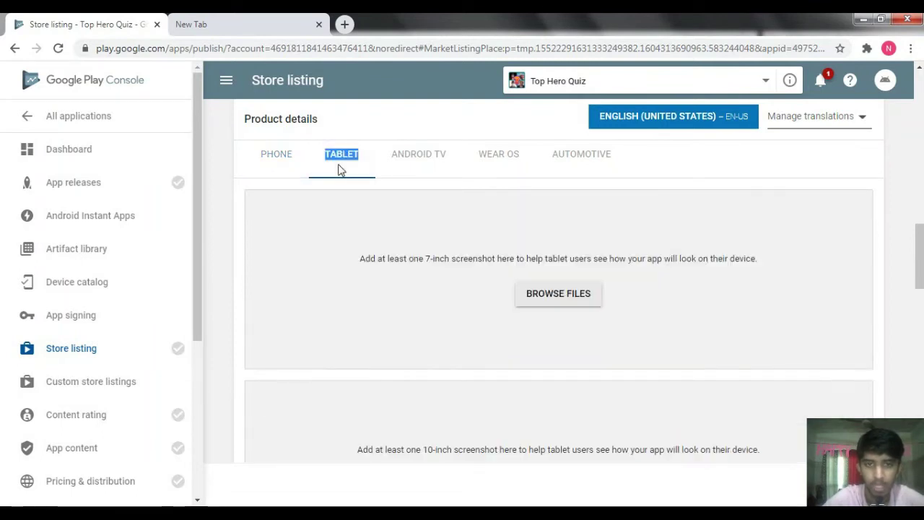
left_click(273, 156)
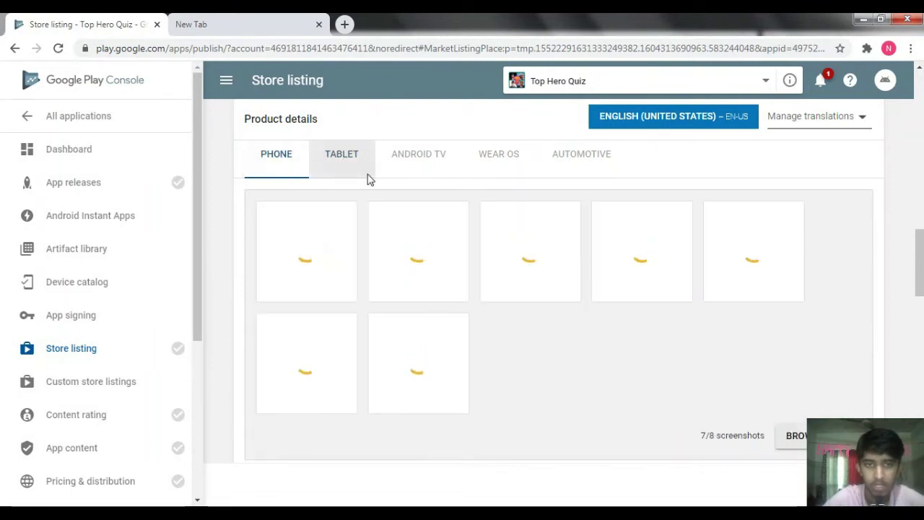
left_click(364, 172)
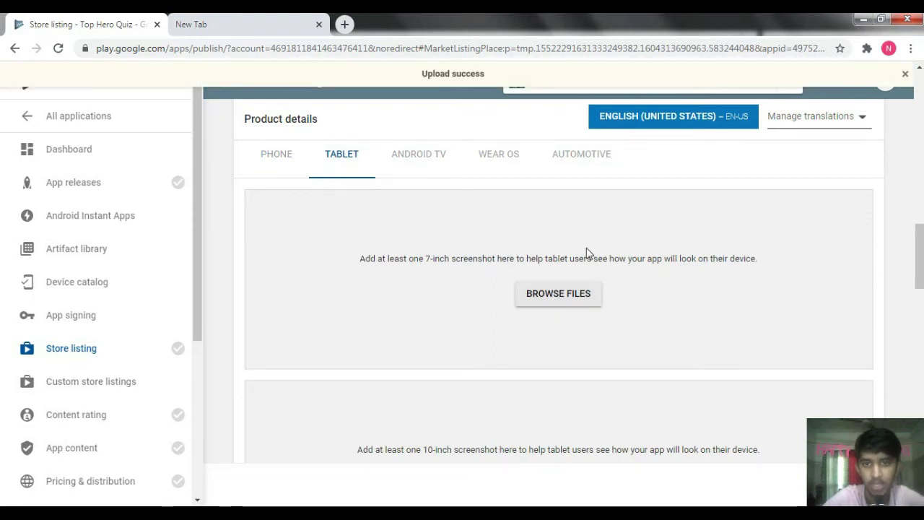
- Upload all seven images from the 7-inch tablet SET1 folder as 7-inch tablet screenshots
left_click(551, 296)
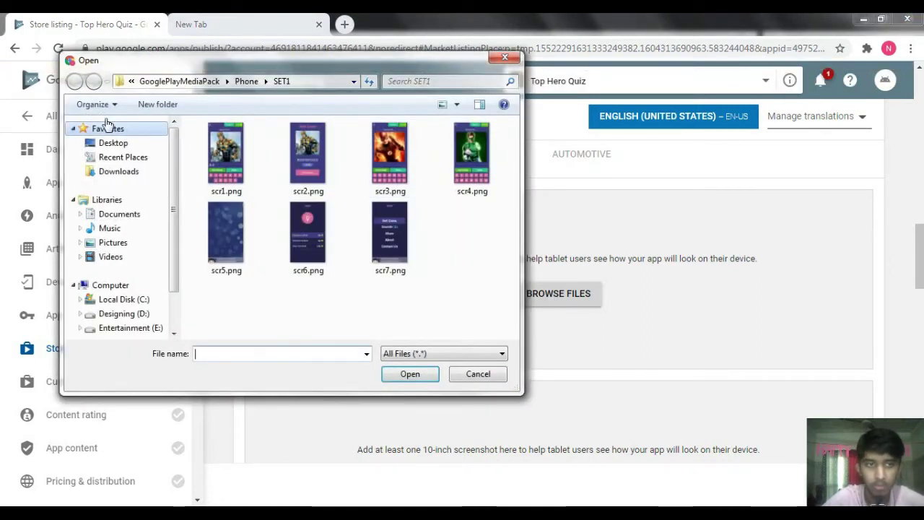
left_click(115, 172)
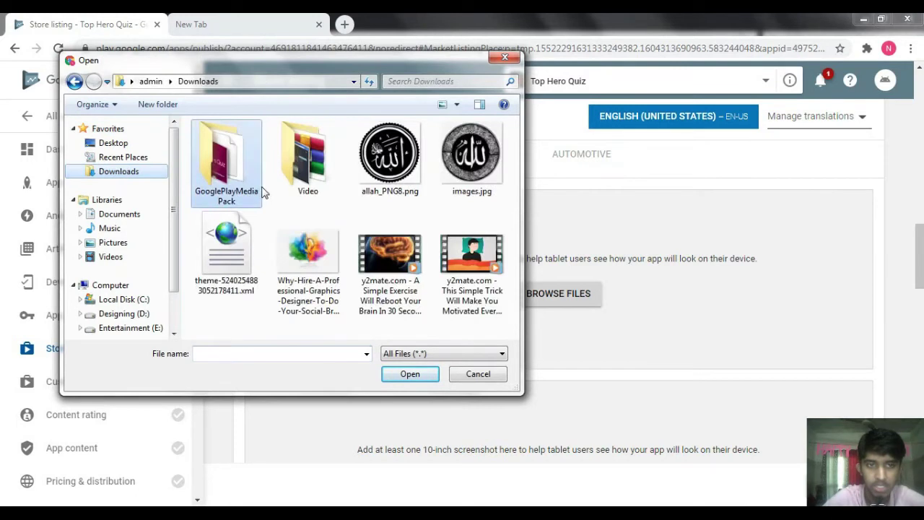
double_click(229, 167)
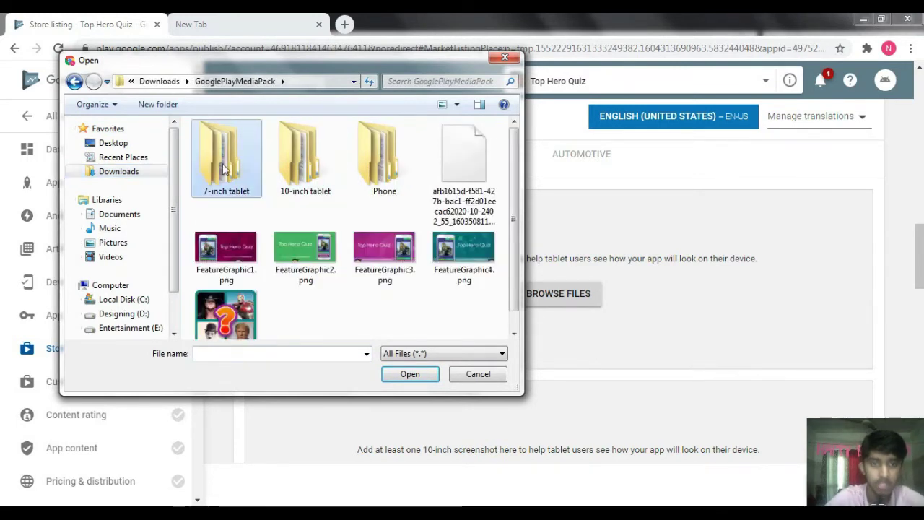
double_click(224, 168)
double_click(225, 145)
left_click_drag(206, 326, 510, 144)
key("Return")
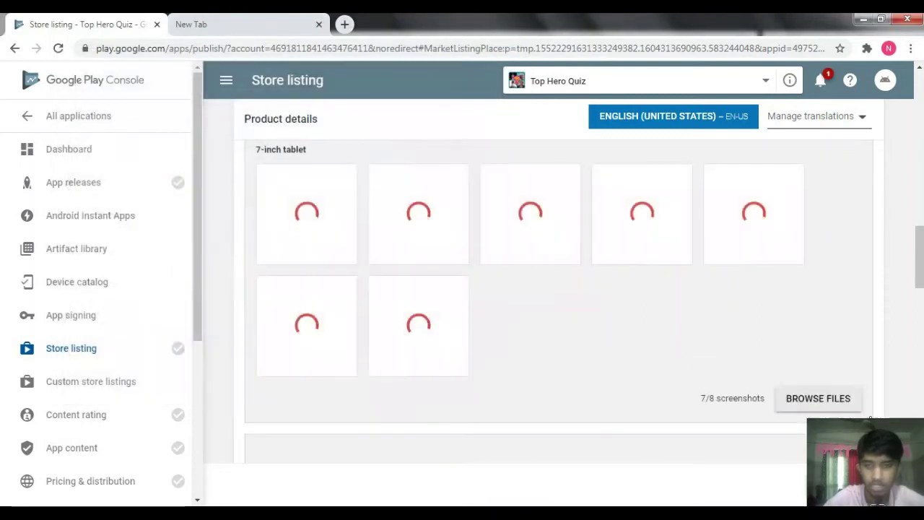
- Upload the seven 10-inch tablet SET1 screenshots, then return to the phone screenshots
scroll(535, 202, "down", 5)
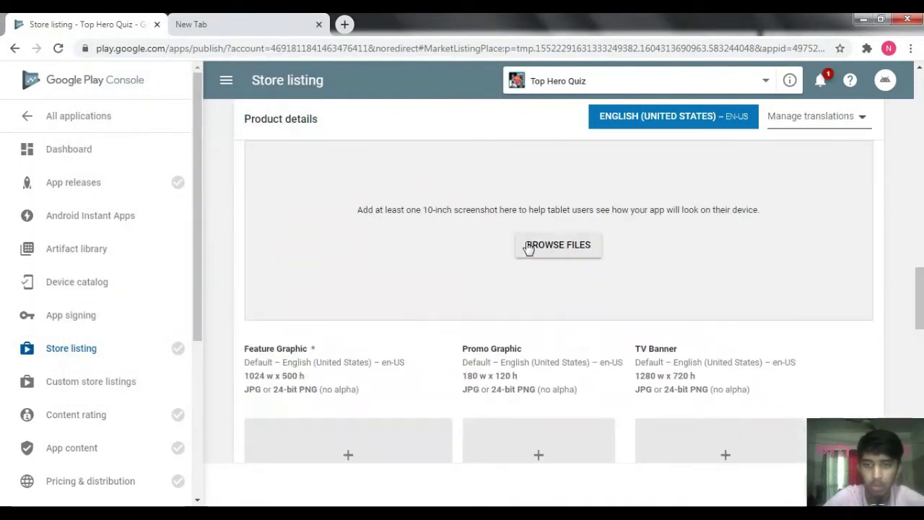
left_click(558, 245)
left_click(116, 171)
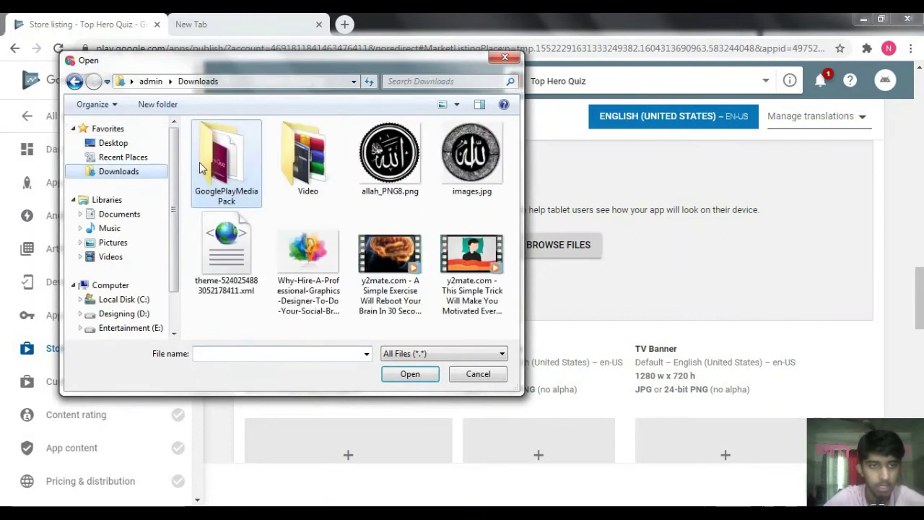
double_click(211, 174)
double_click(322, 173)
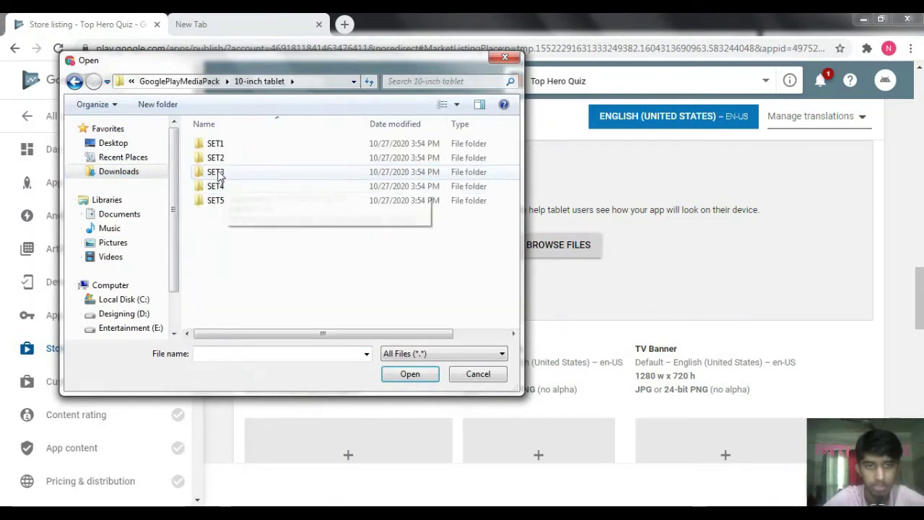
double_click(215, 143)
left_click_drag(211, 332, 500, 158)
key("Return")
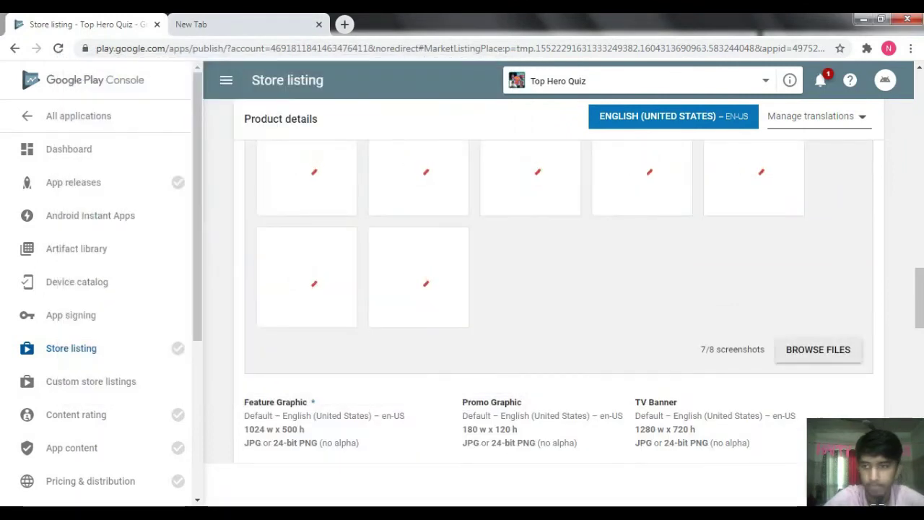
left_click(920, 241)
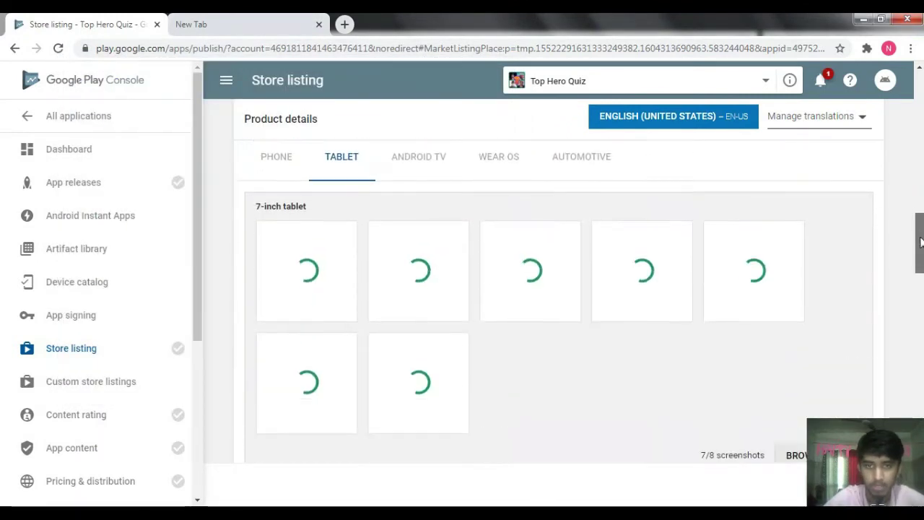
left_click_drag(920, 241, 920, 245)
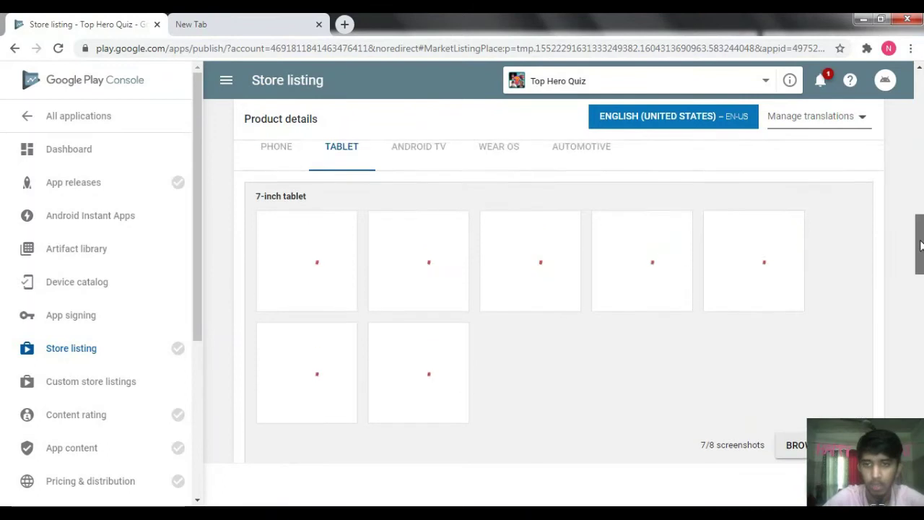
left_click(280, 177)
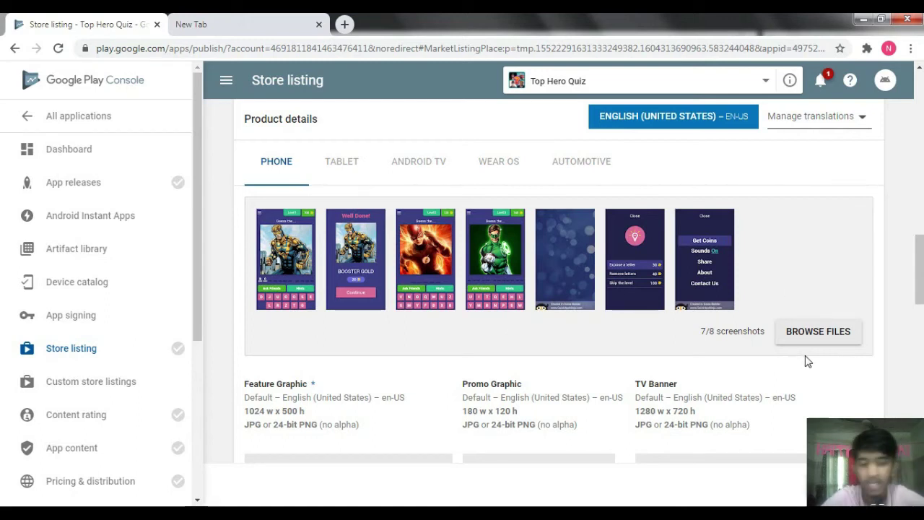
- Toggle between the Phone and Tablet screenshots to confirm the uploads and dismiss the Upload success notices
left_click(351, 168)
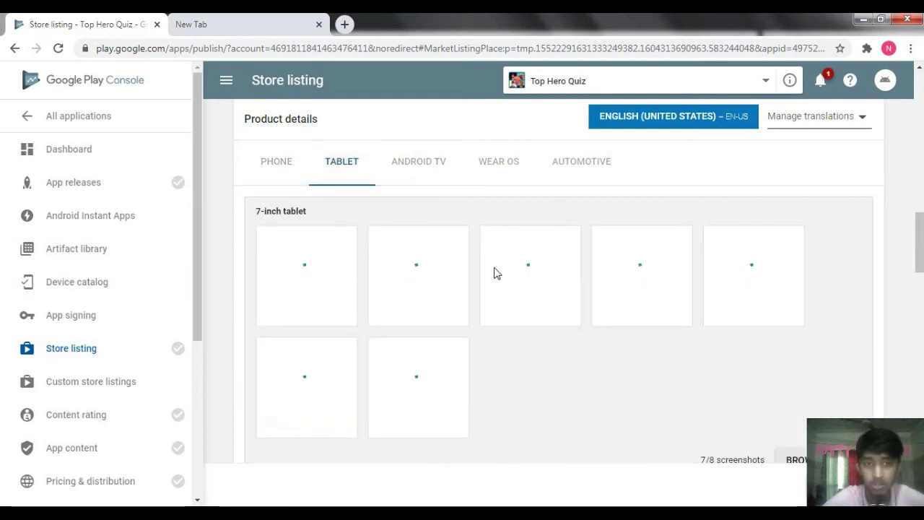
left_click(291, 172)
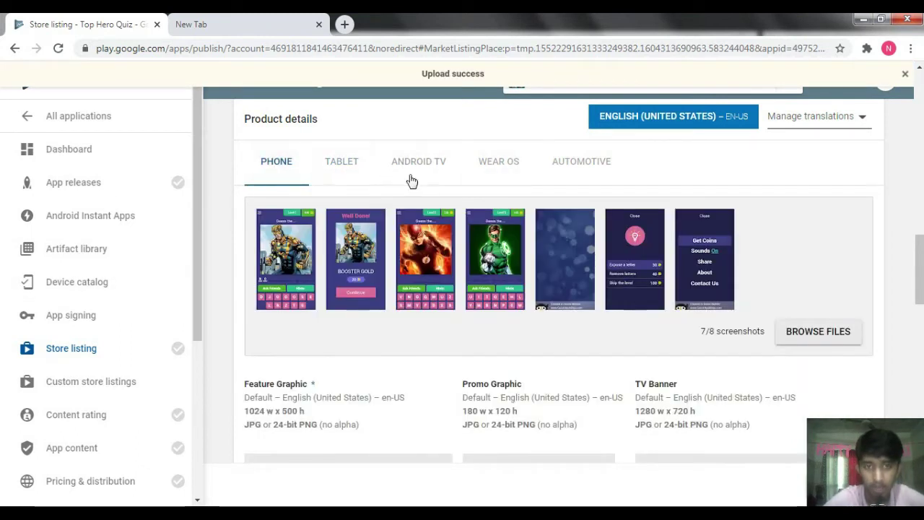
left_click(357, 171)
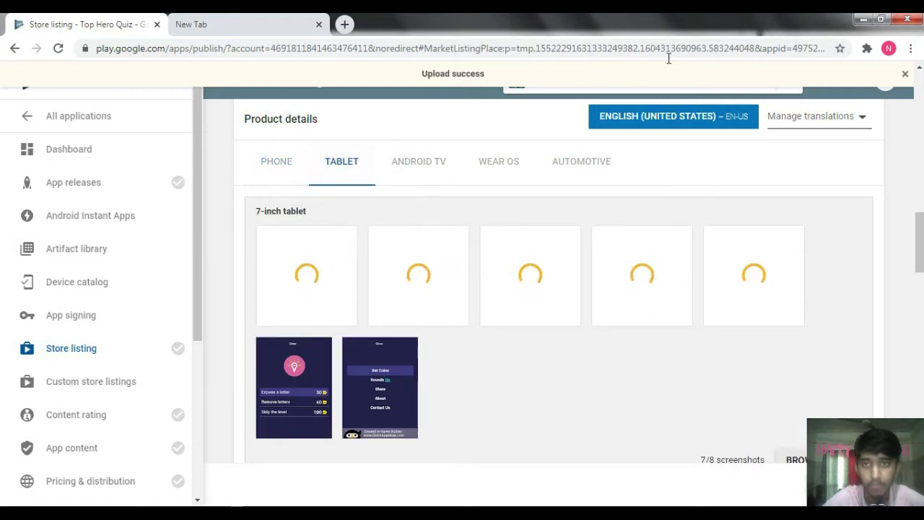
left_click(905, 75)
scroll(918, 249, "down", 1)
mouse_move(919, 249)
left_mouse_down()
mouse_move(921, 265)
mouse_move(916, 241)
left_mouse_up()
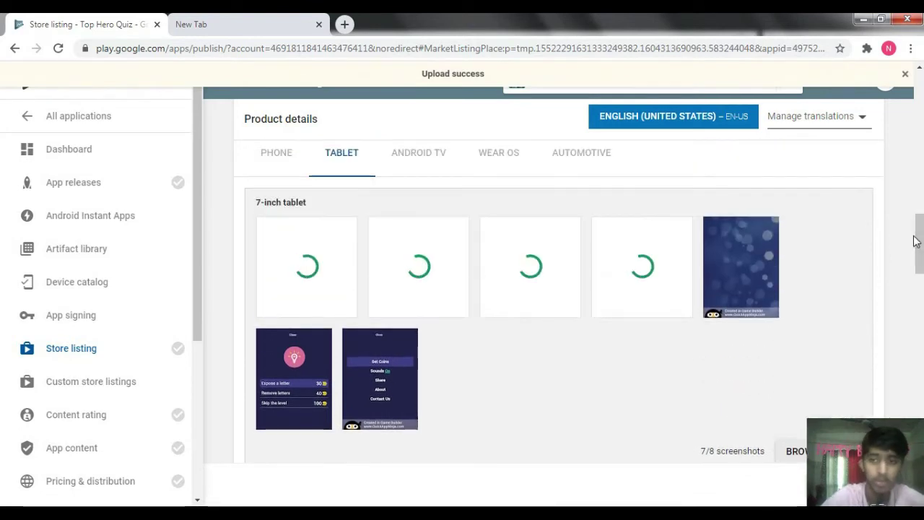
left_click(906, 74)
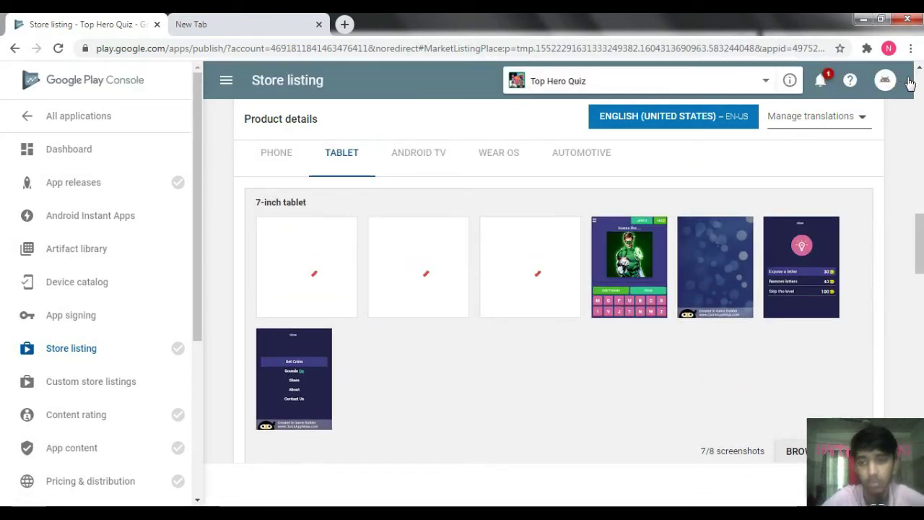
left_click(907, 76)
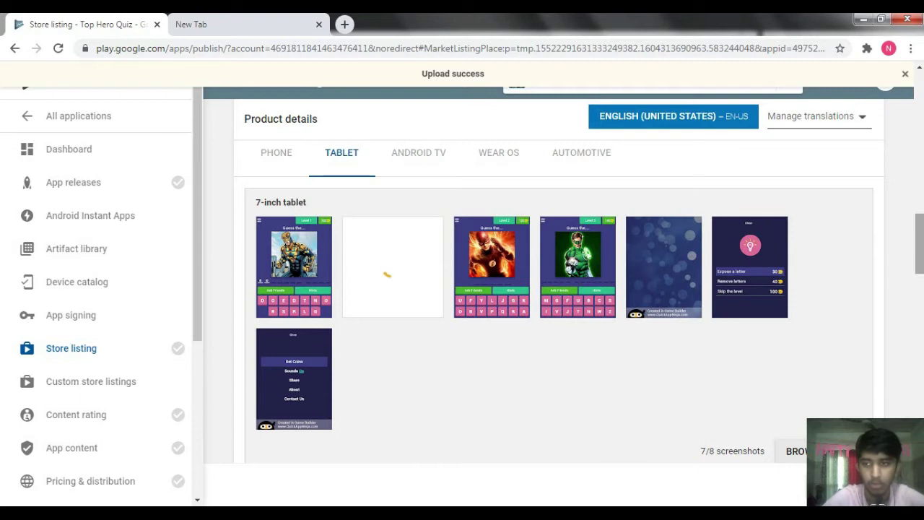
- Recheck the phone screenshots, dismiss the saved notice and switch to the media pack folder
scroll(906, 247, "down", 3)
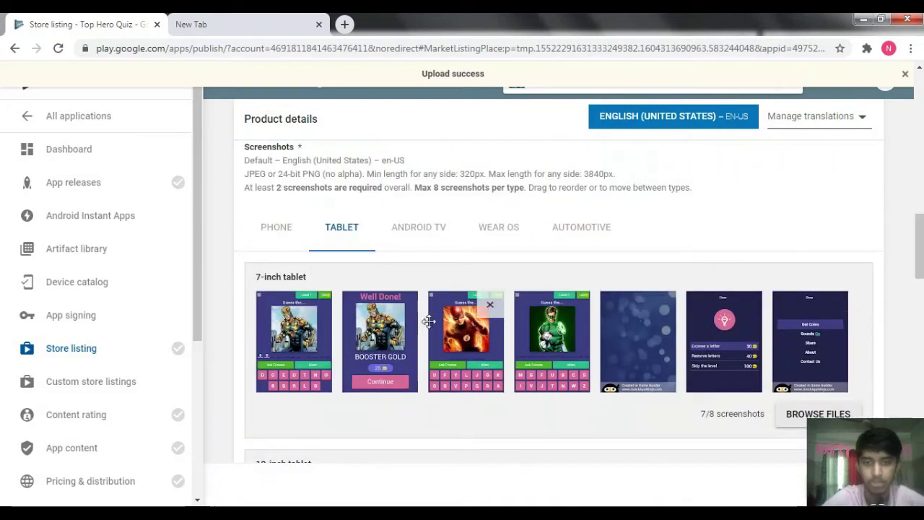
left_click(277, 226)
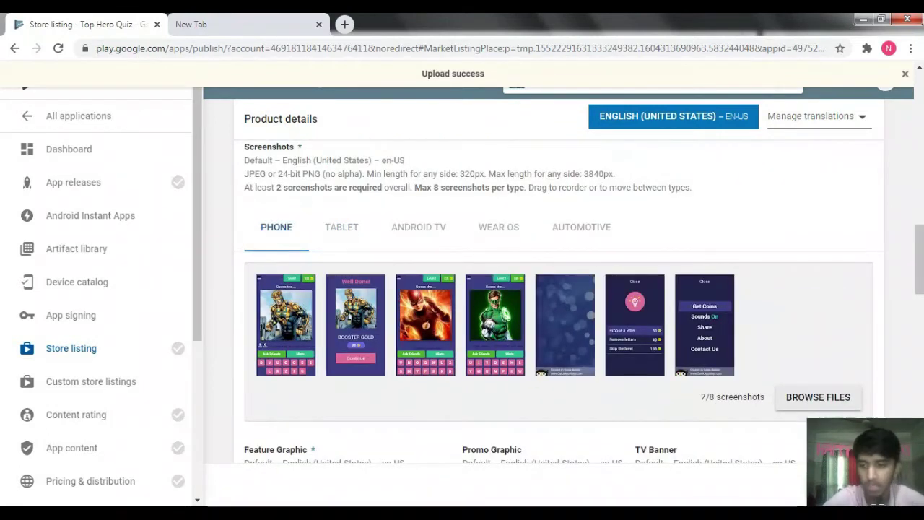
left_click(905, 73)
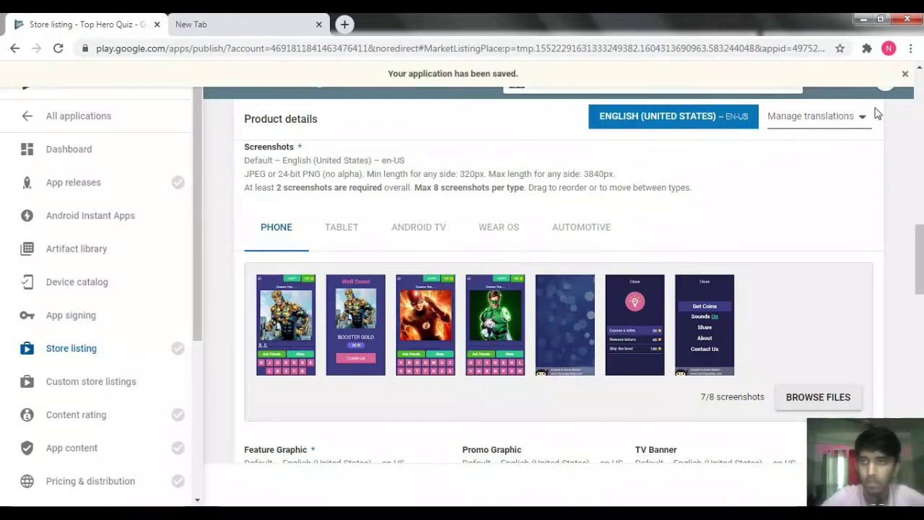
left_click(907, 74)
left_click_drag(920, 226, 920, 272)
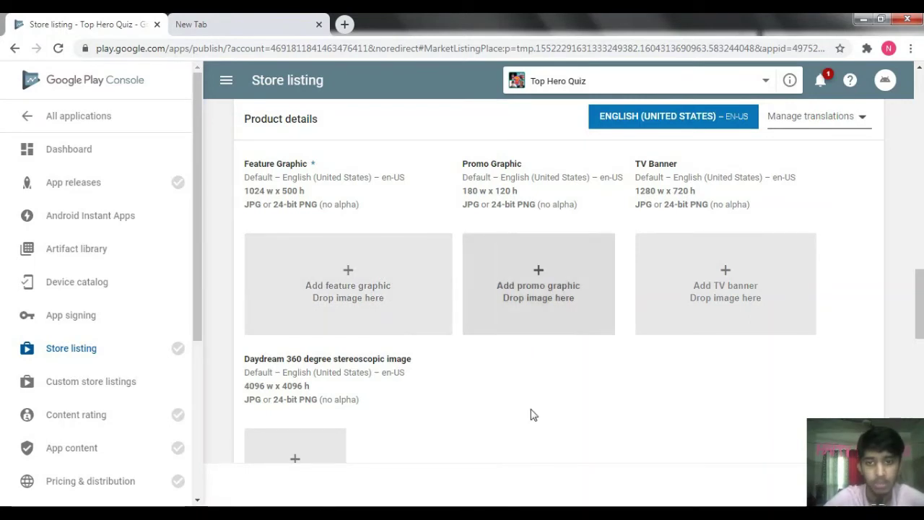
key("alt+Tab")
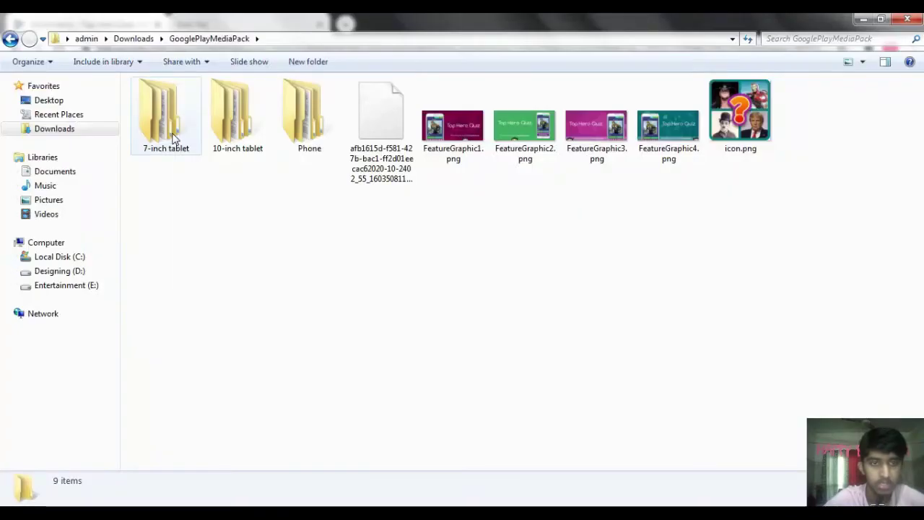
- Preview FeatureGraphic1.png in Windows Explorer, then return to the Play Console store listing
double_click(452, 128)
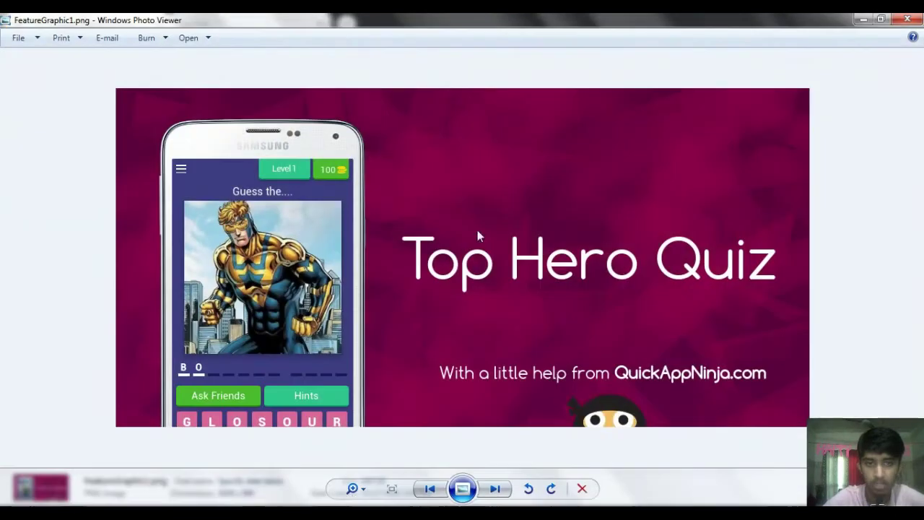
left_click(914, 18)
left_click(865, 19)
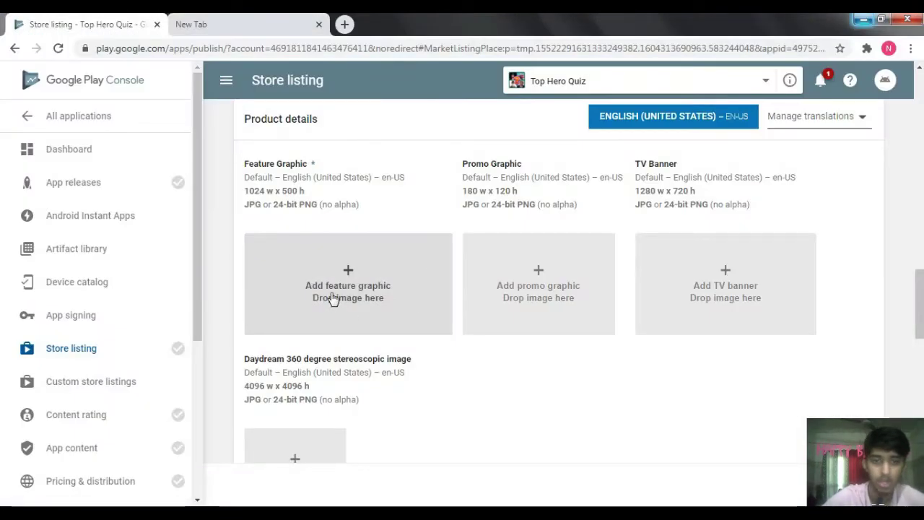
- Upload FeatureGraphic1.png from Downloads\GooglePlayMediaPack as the store listing's feature graphic
left_click(361, 275)
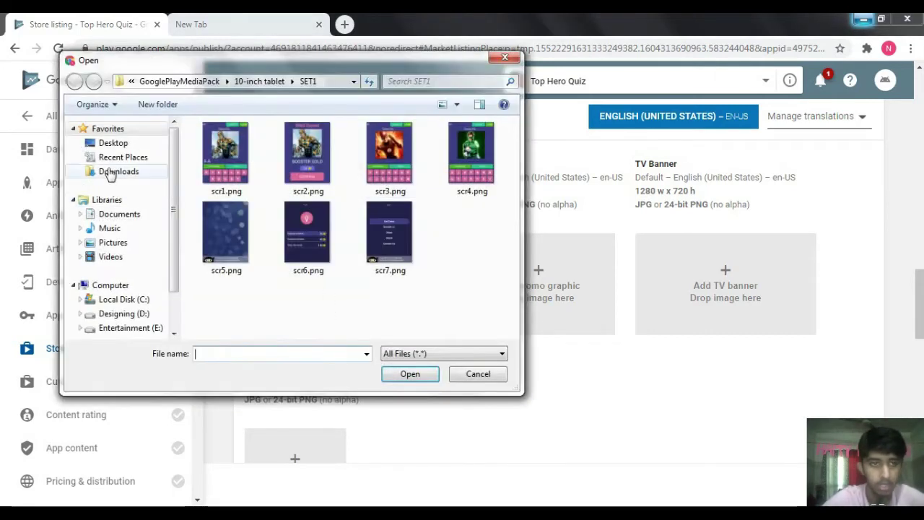
left_click(115, 171)
double_click(226, 156)
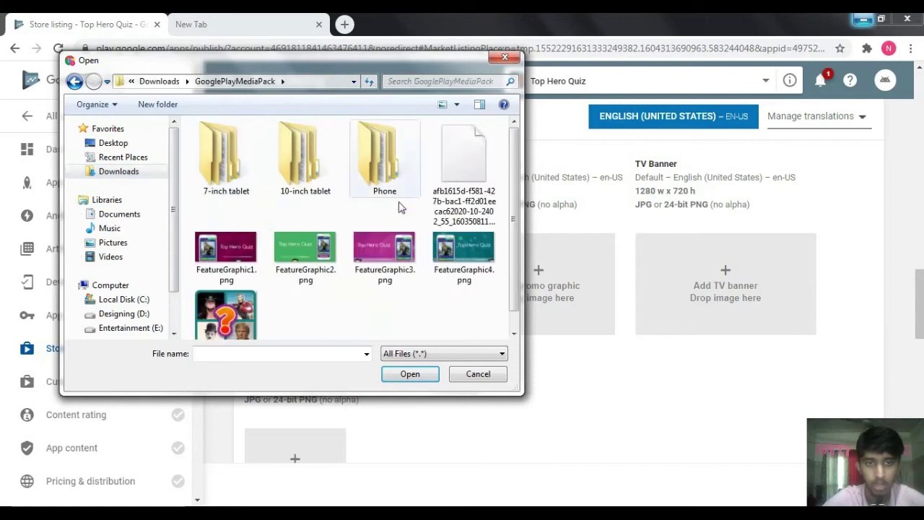
double_click(219, 248)
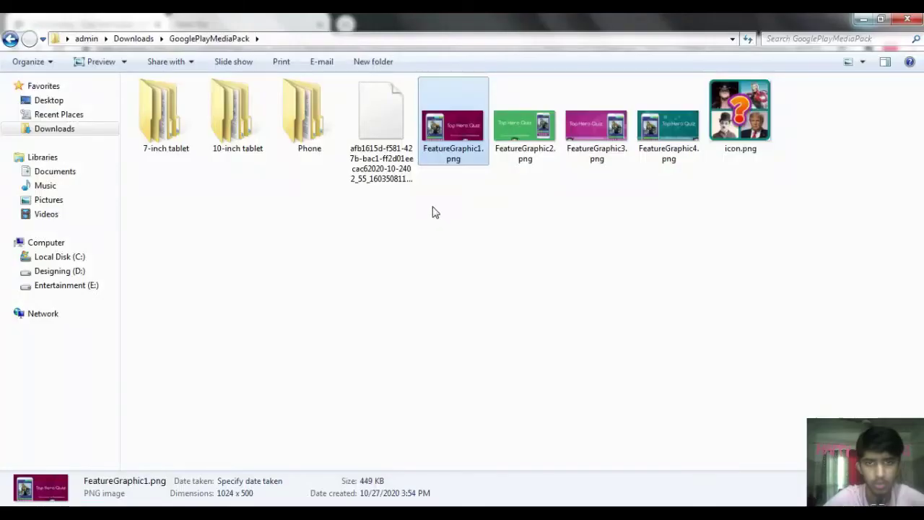
double_click(455, 137)
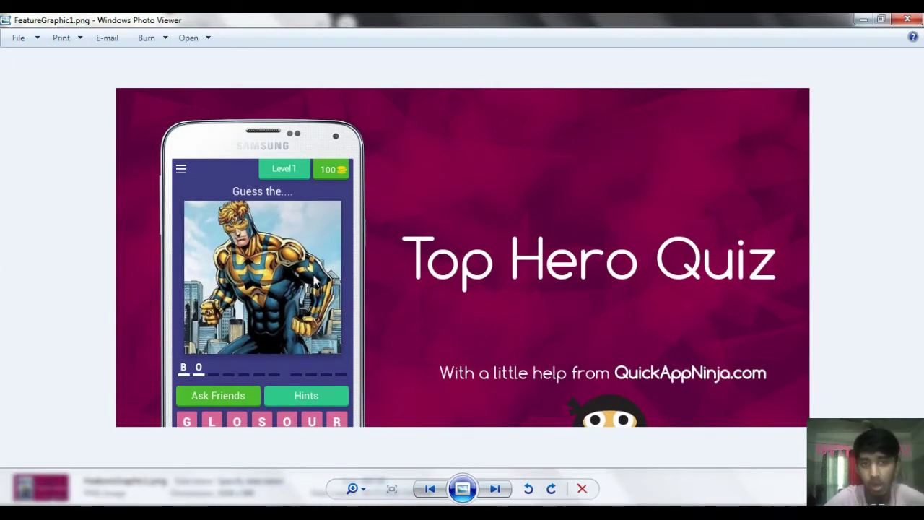
left_click(900, 20)
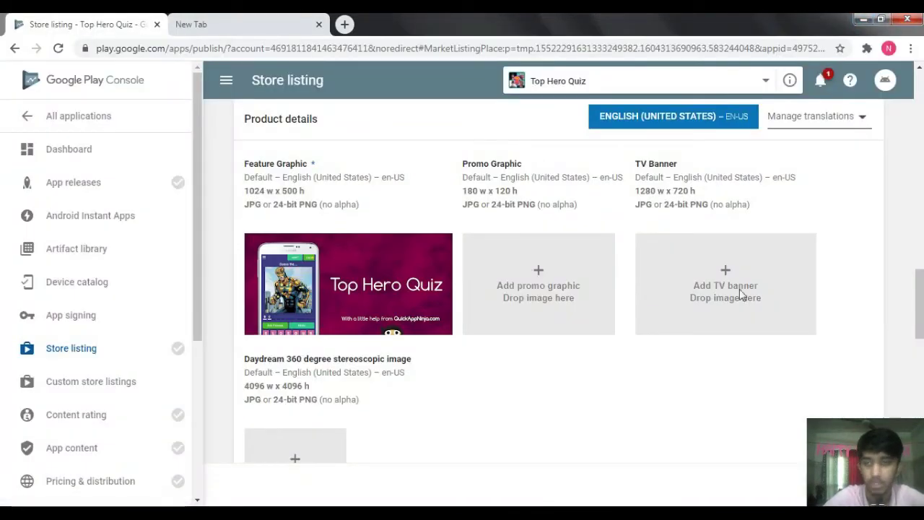
scroll(549, 289, "down", 3)
- Set the application type to Games and the category to Trivia
left_click_drag(919, 340, 917, 392)
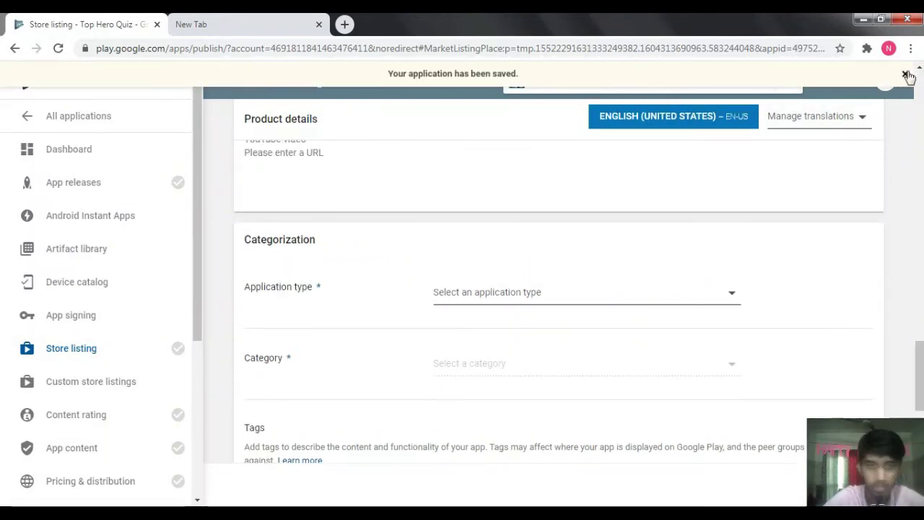
left_click(905, 75)
left_click(493, 292)
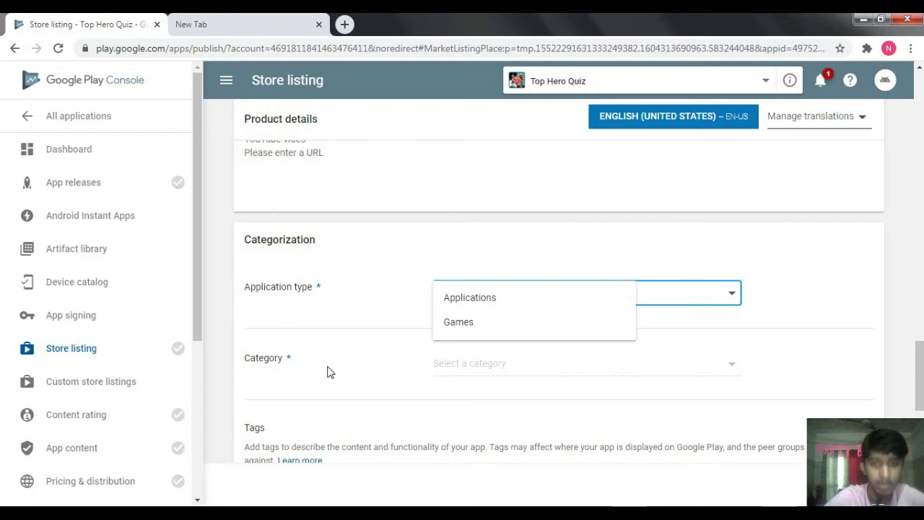
left_click(459, 324)
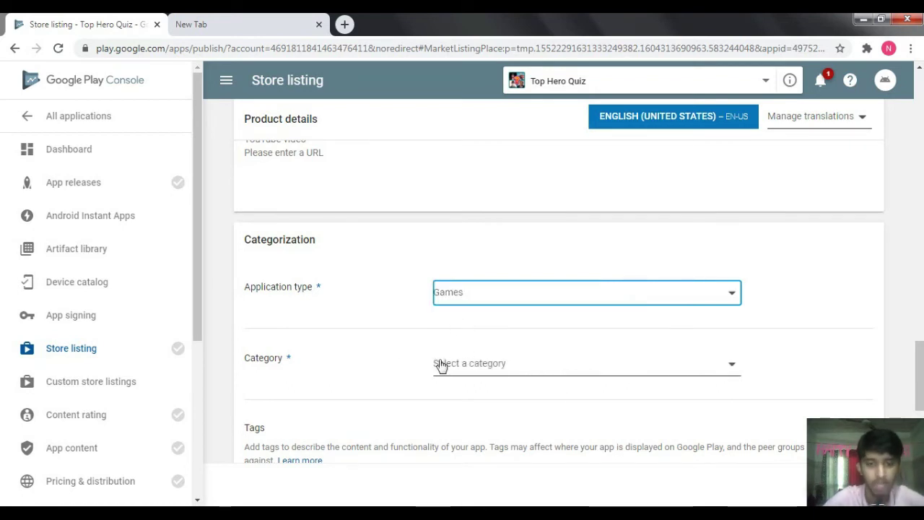
left_click(465, 369)
left_click_drag(631, 318, 660, 440)
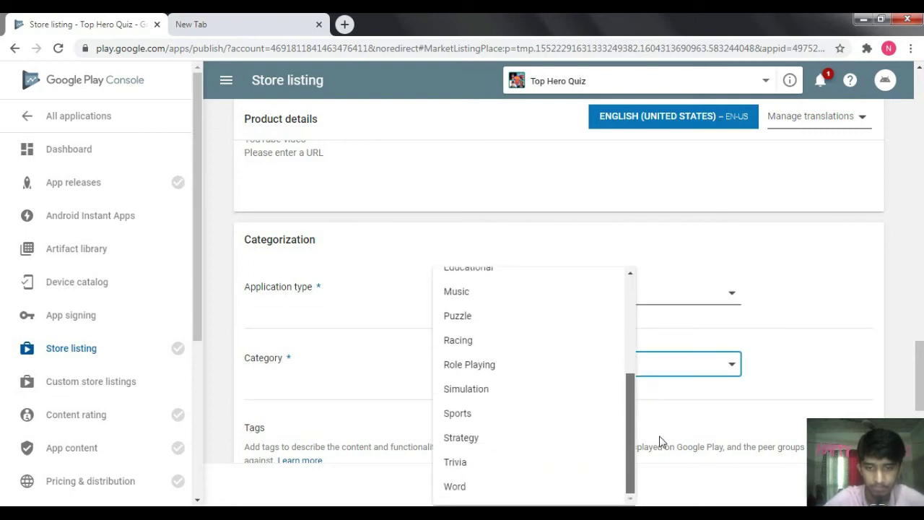
left_click(468, 470)
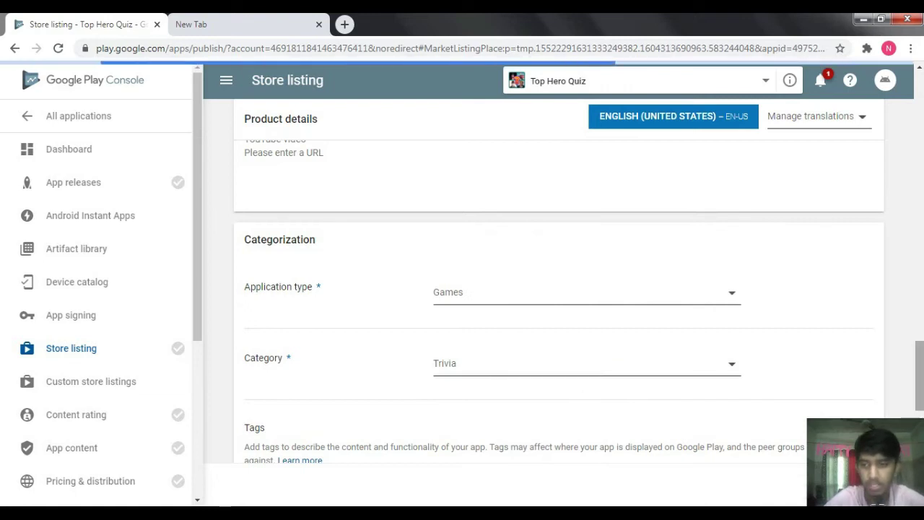
- Dismiss the saved notice and go to the Tags section's Manage tags page
scroll(536, 354, "down", 2)
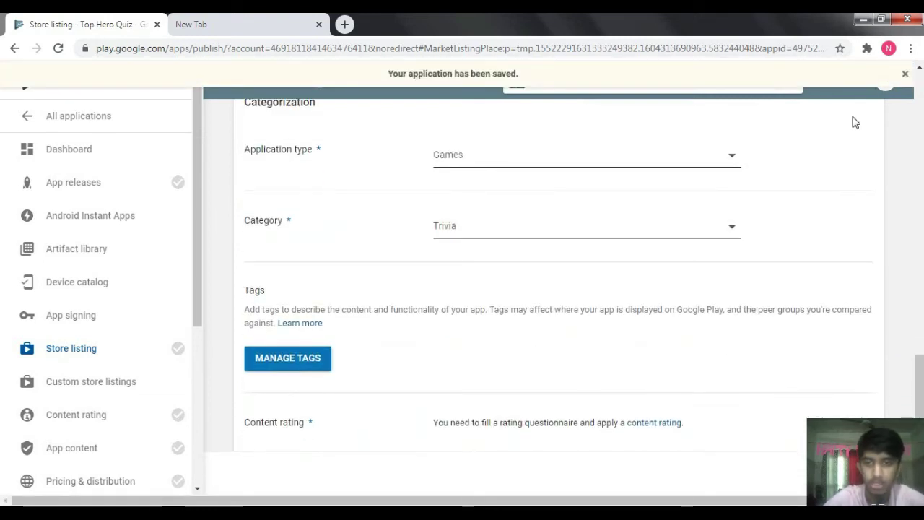
left_click(904, 73)
scroll(668, 354, "down", 2)
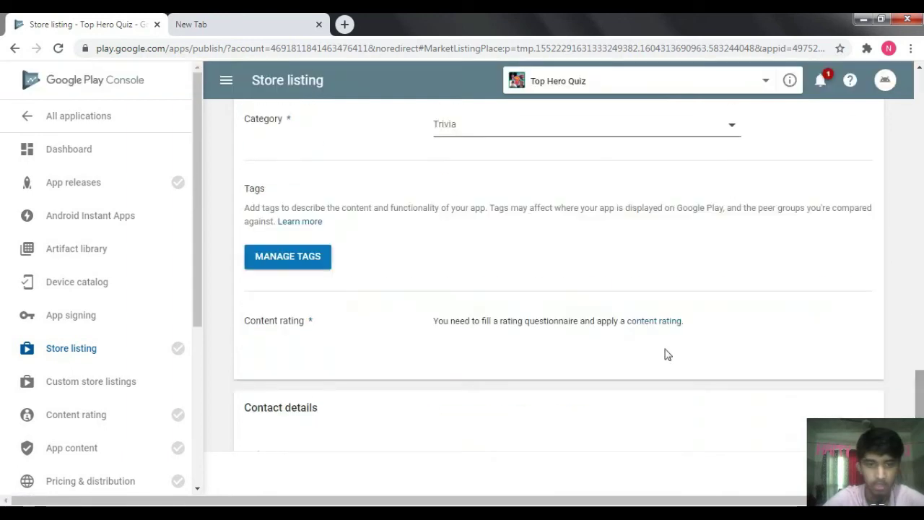
left_click(254, 261)
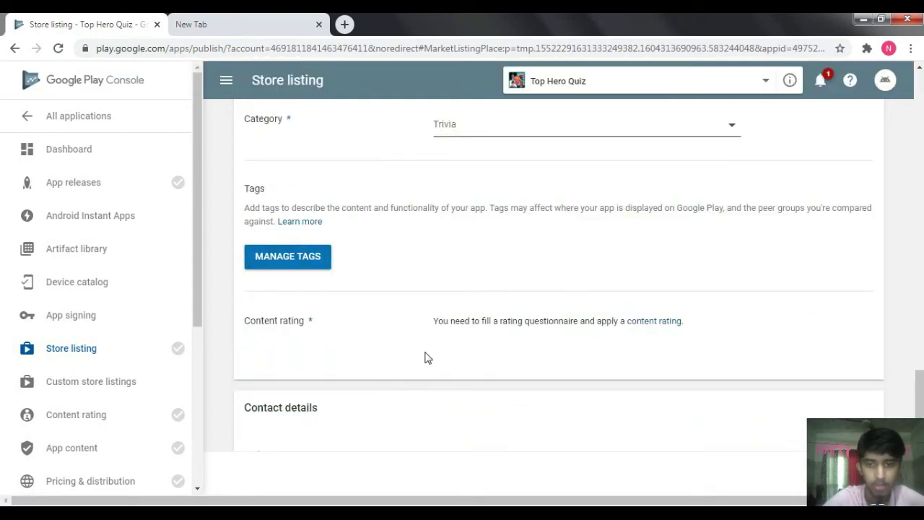
left_click(294, 265)
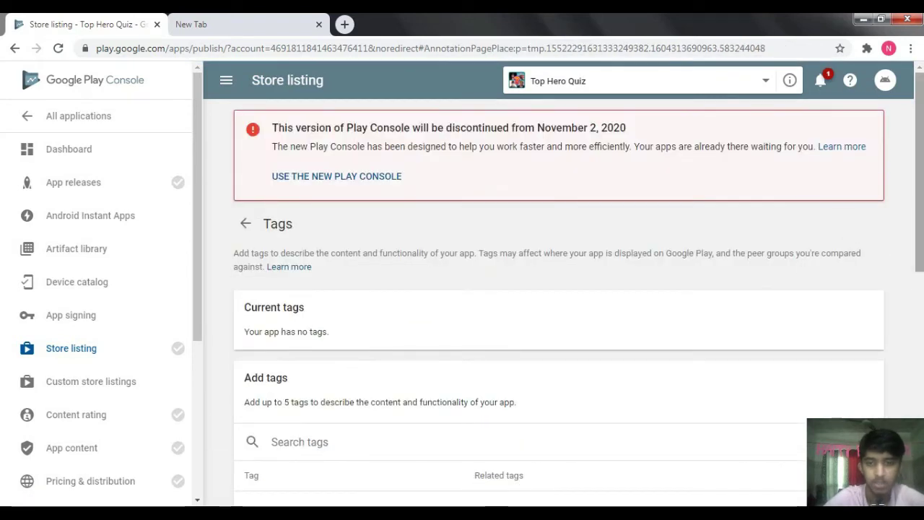
- Search 'tri' and add the Trivia tag to the app
scroll(779, 287, "down", 2)
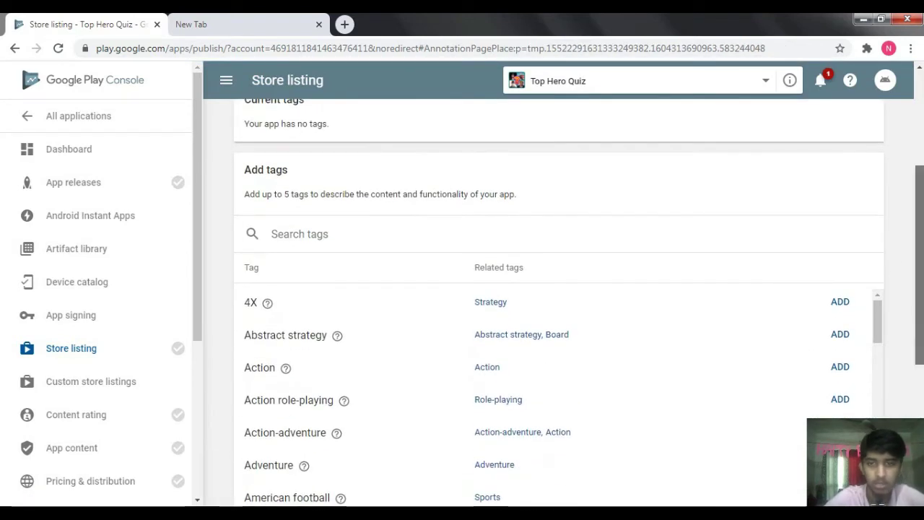
type("tri")
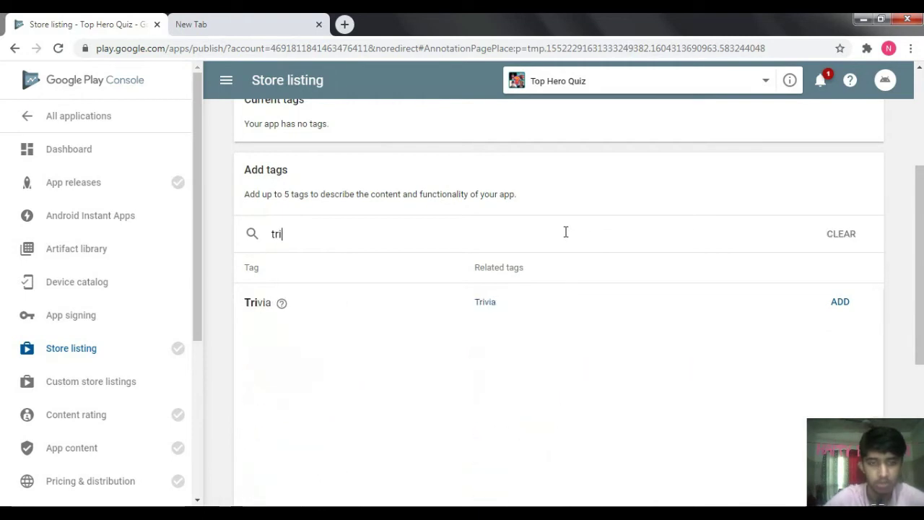
left_click(839, 302)
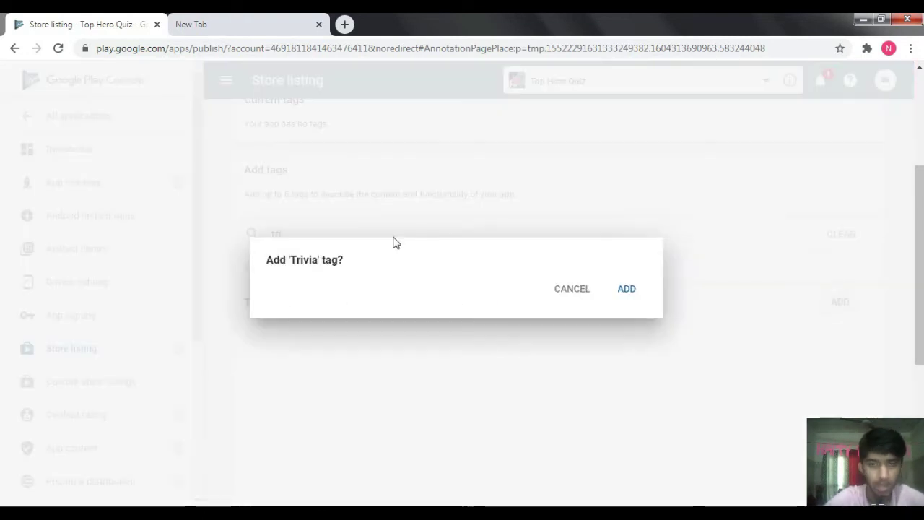
left_click(641, 298)
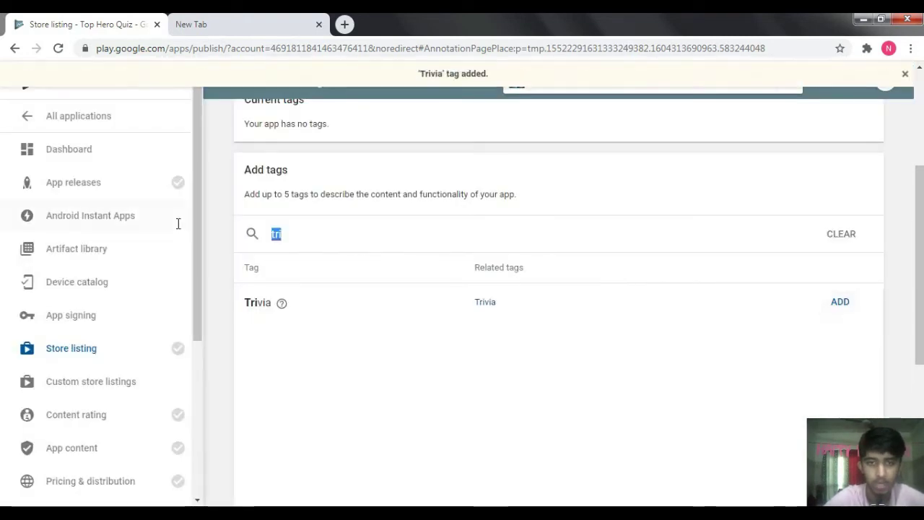
- Search 'pu' and add the Jigsaw puzzle, Puzzle, Merge puzzle and Puzzle-adventure tags
type("pu")
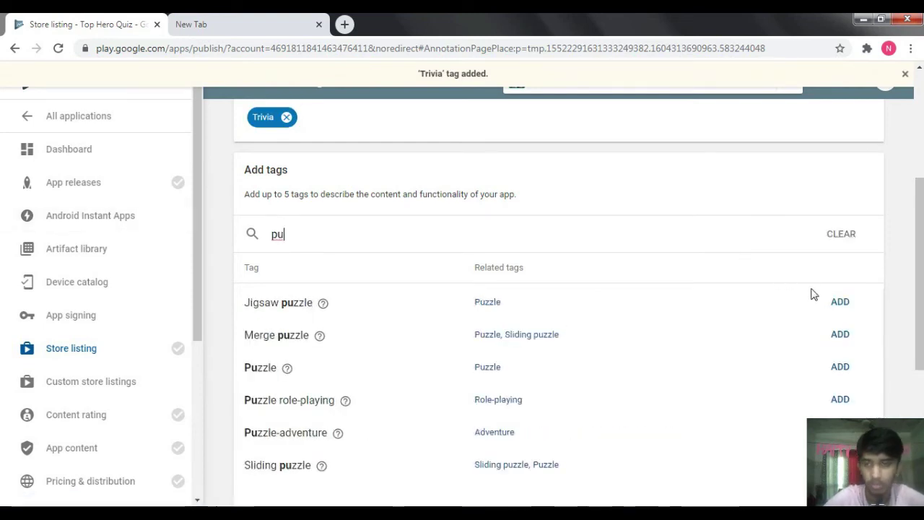
left_click(838, 306)
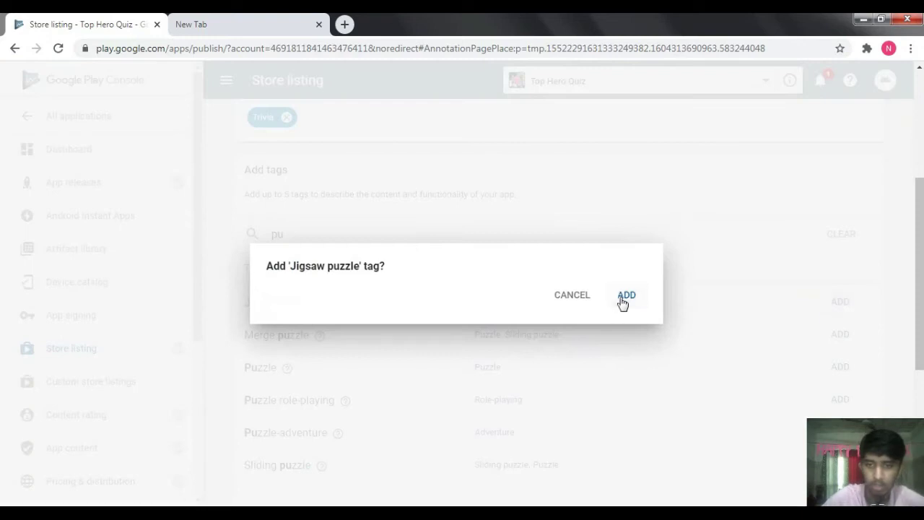
left_click(625, 297)
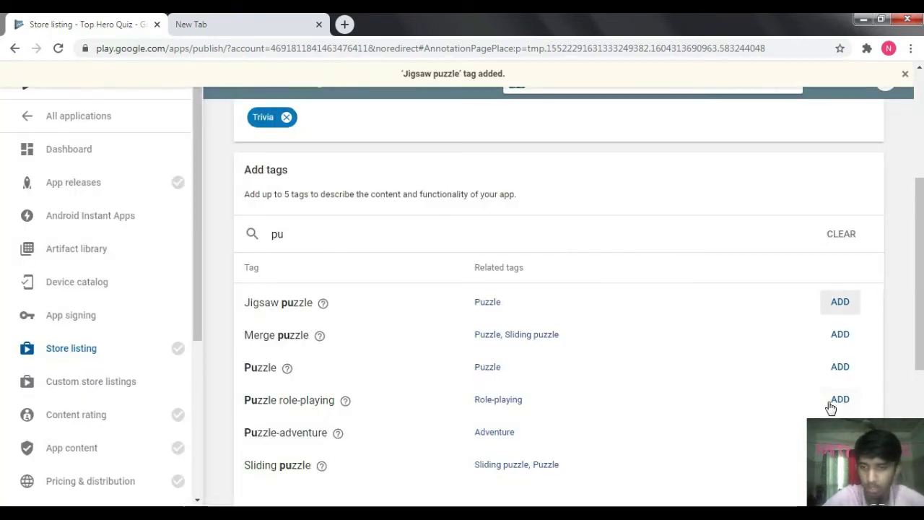
left_click(841, 368)
left_click(626, 297)
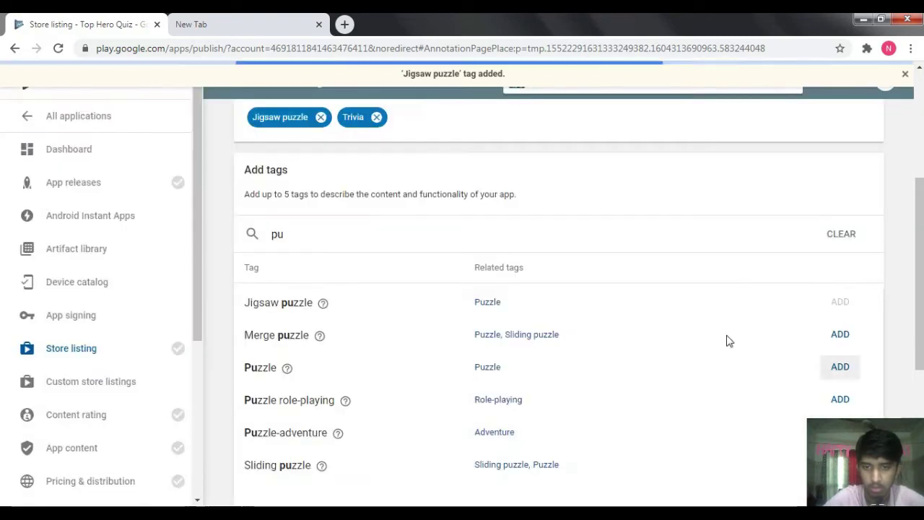
left_click(841, 335)
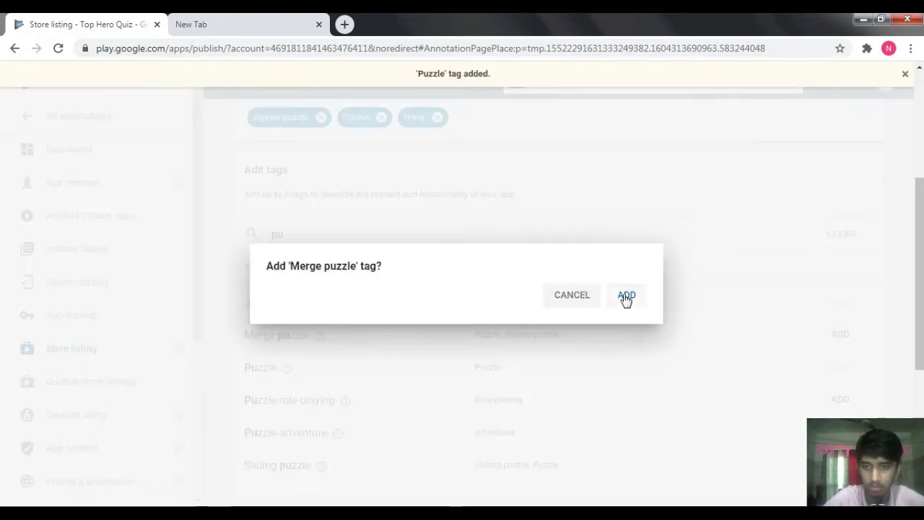
left_click(625, 297)
scroll(901, 334, "down", 3)
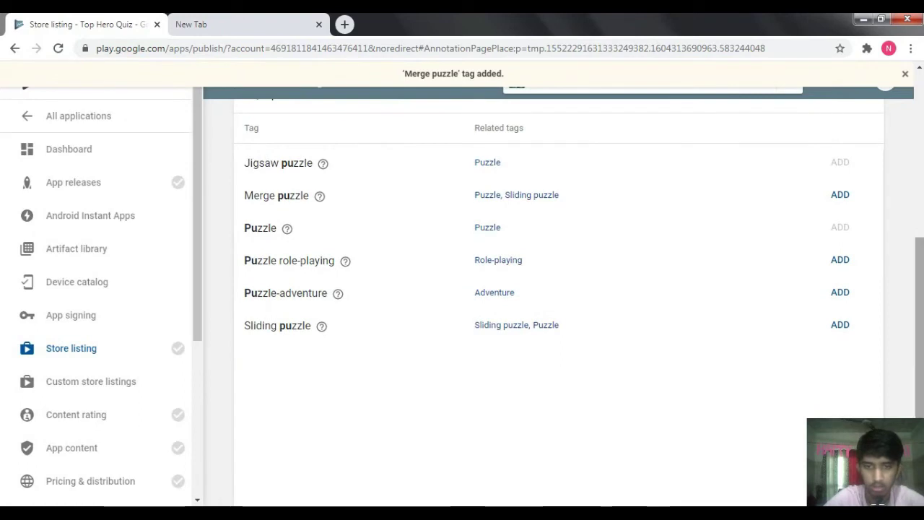
left_click(840, 294)
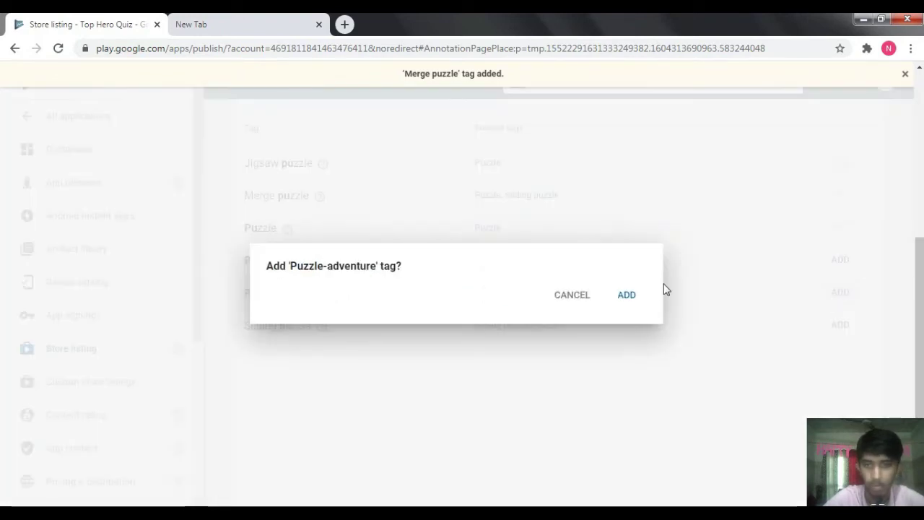
left_click(634, 298)
scroll(916, 254, "up", 3)
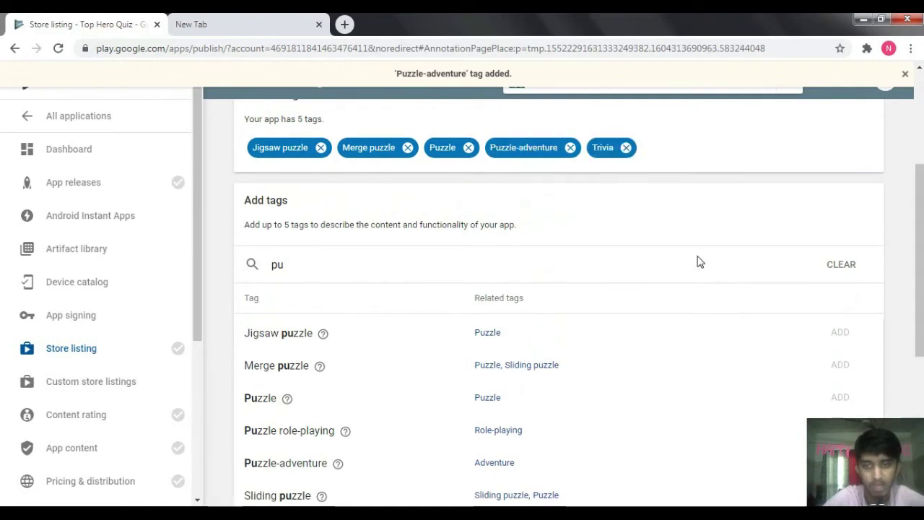
scroll(856, 113, "down", 3)
scroll(423, 206, "up", 6)
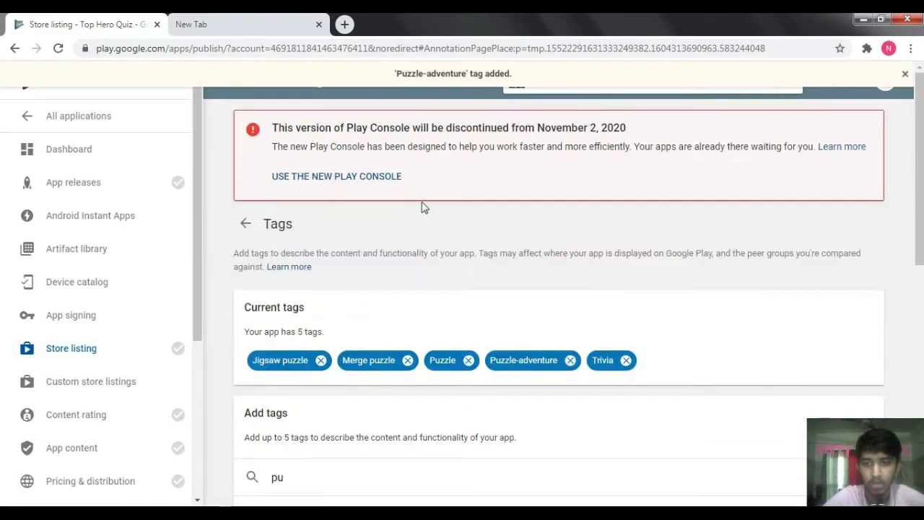
scroll(603, 264, "down", 1)
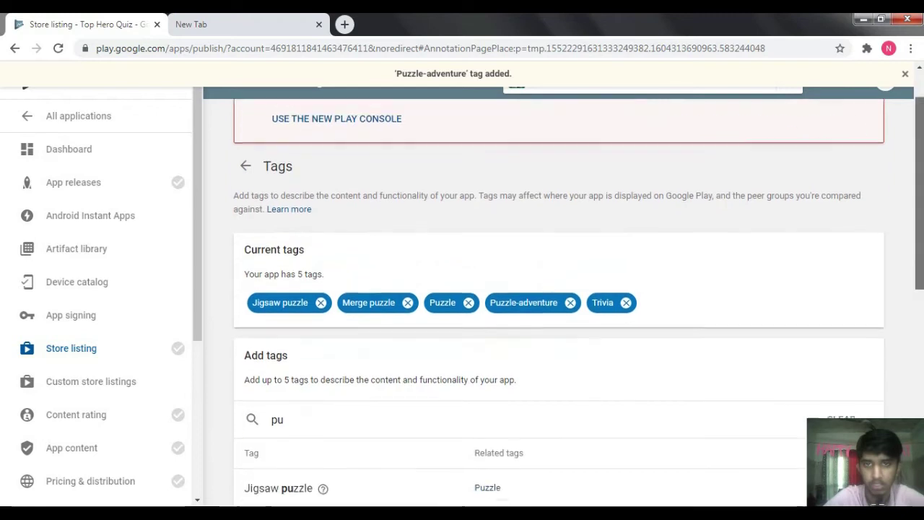
- Scroll to Contact details and enter the developer's contact e-mail address in the Email field
left_click(905, 76)
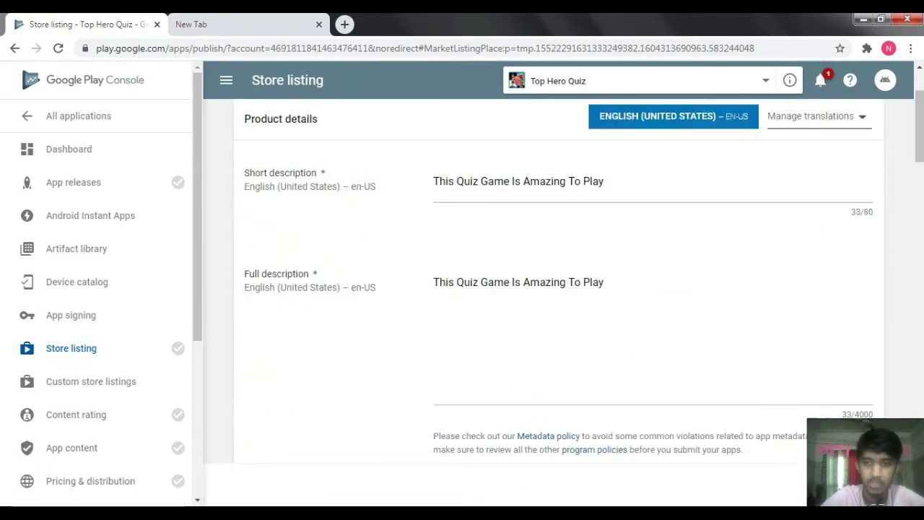
left_click_drag(919, 140, 920, 405)
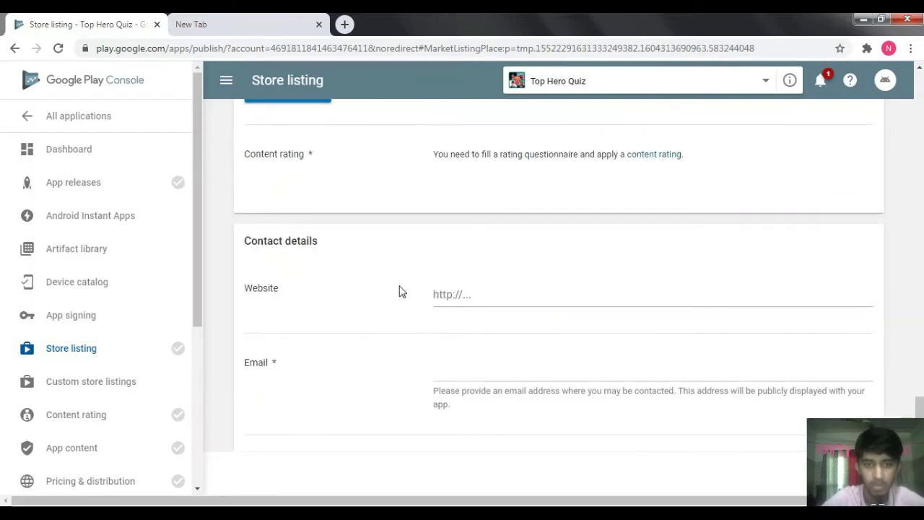
scroll(556, 289, "up", 5)
scroll(556, 289, "down", 4)
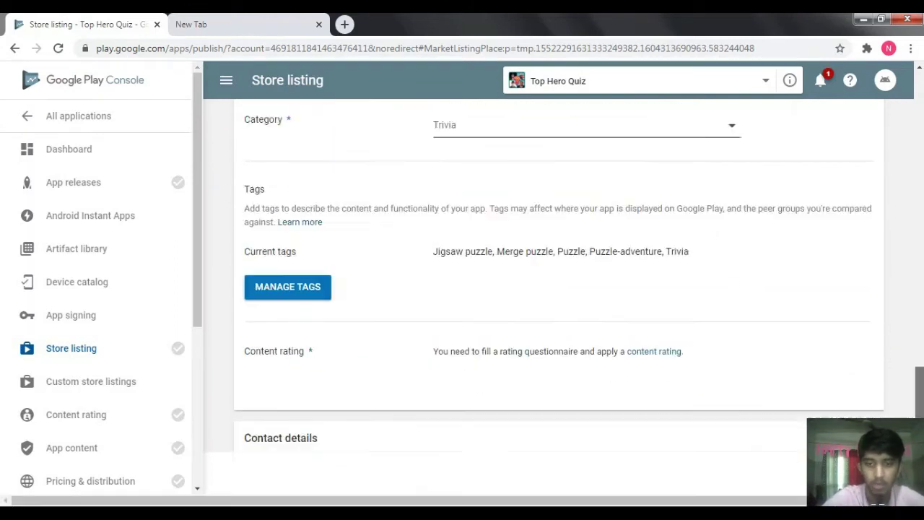
scroll(555, 289, "down", 3)
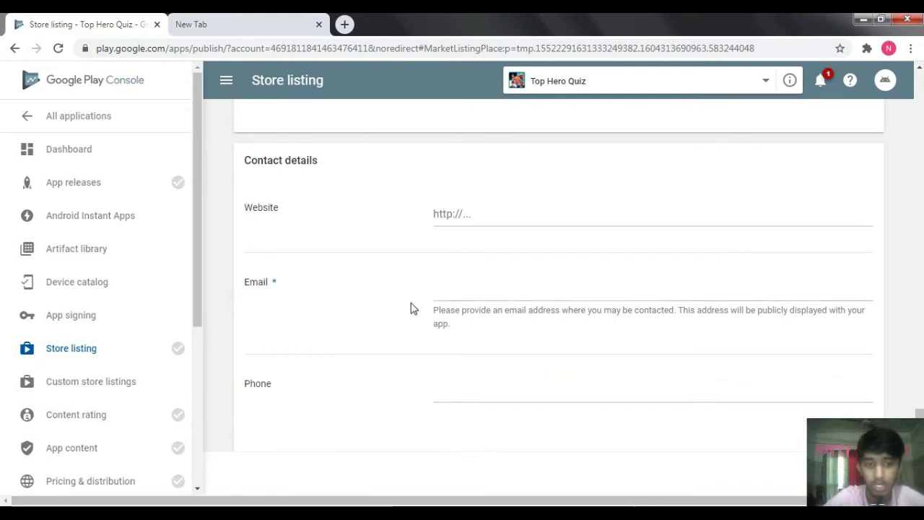
left_click(457, 282)
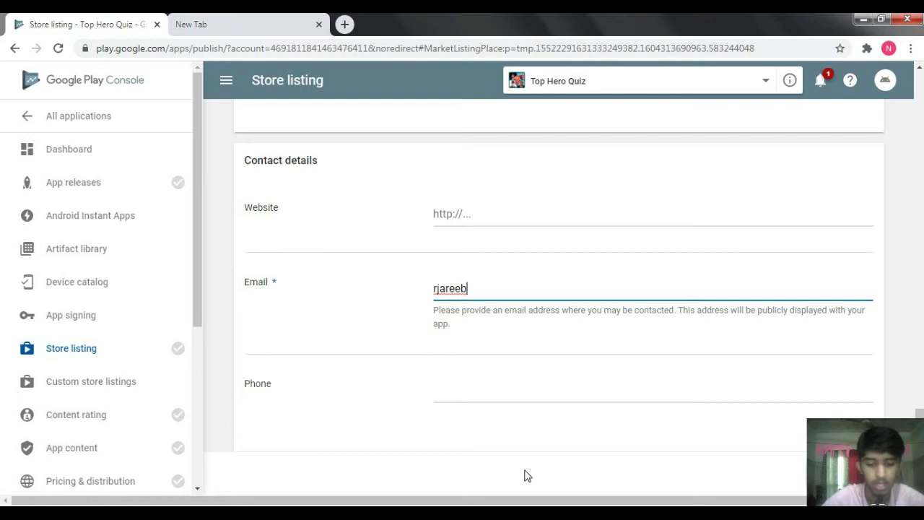
type("@f")
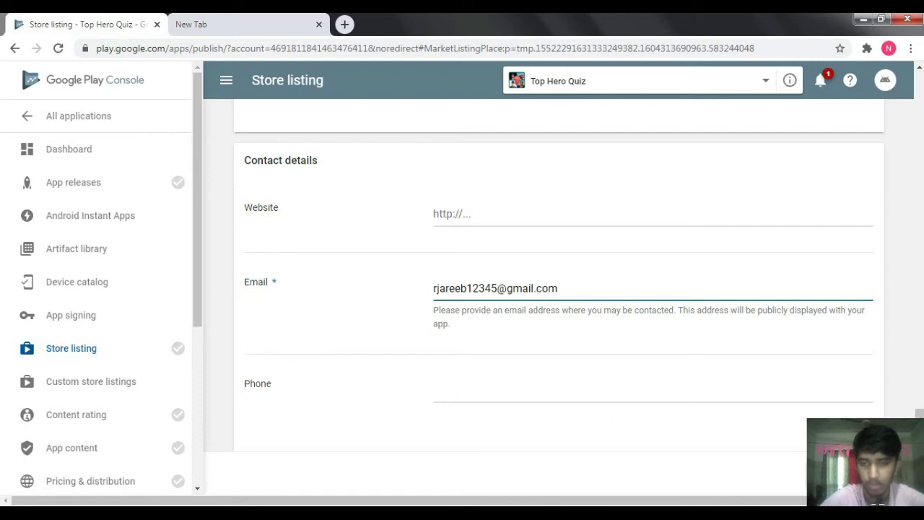
scroll(911, 362, "up", 7)
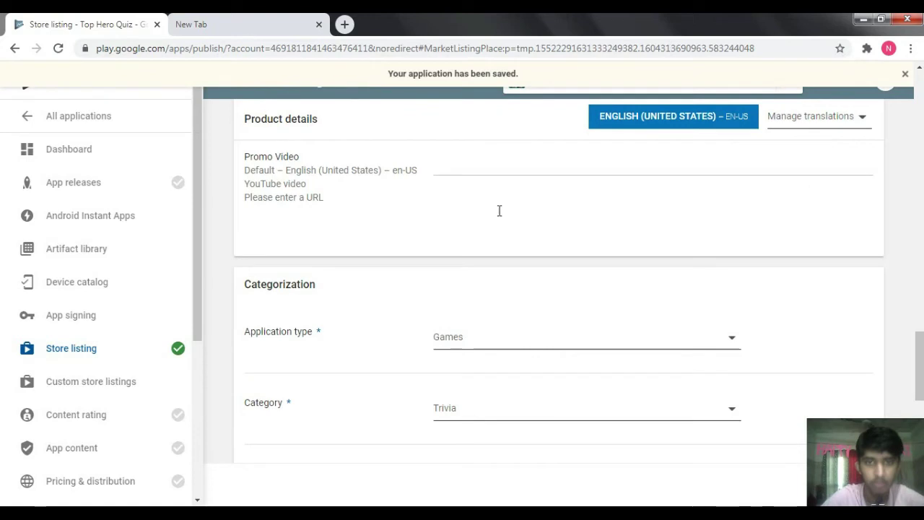
- Dismiss the saved notice, reload the store listing, then go to the App releases overview
left_click(907, 75)
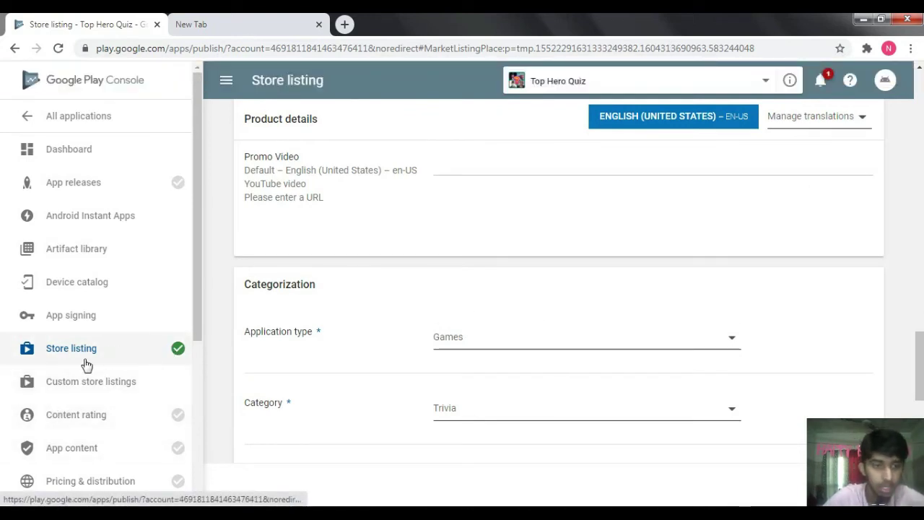
left_click(168, 356)
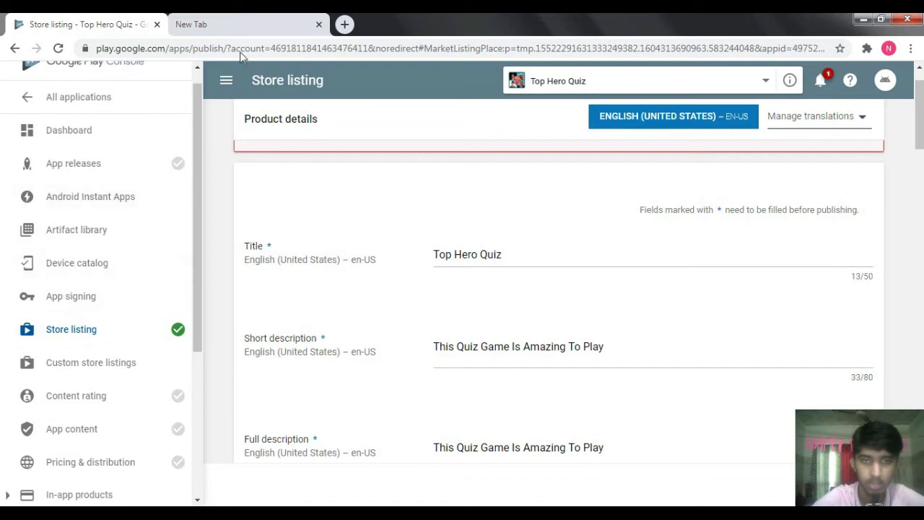
left_click(94, 168)
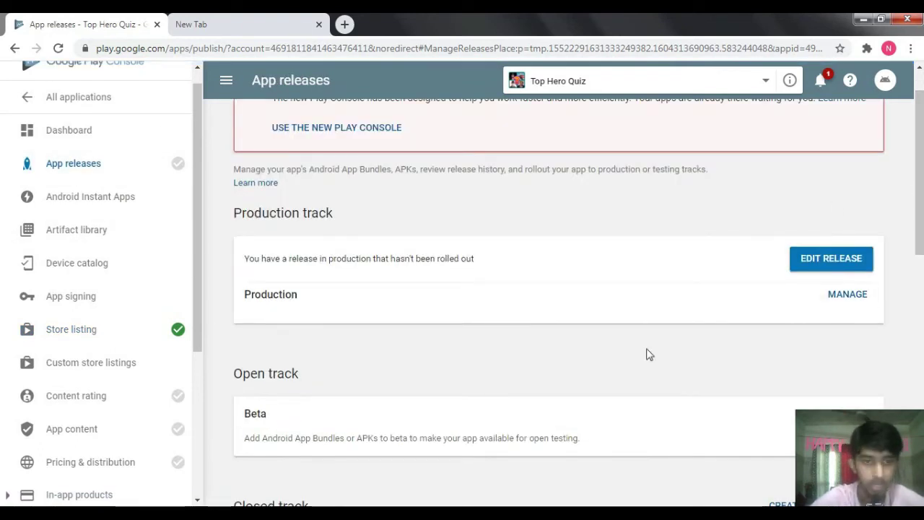
- Edit the unrolled production release and opt out of Google-managed app signing
left_click(845, 294)
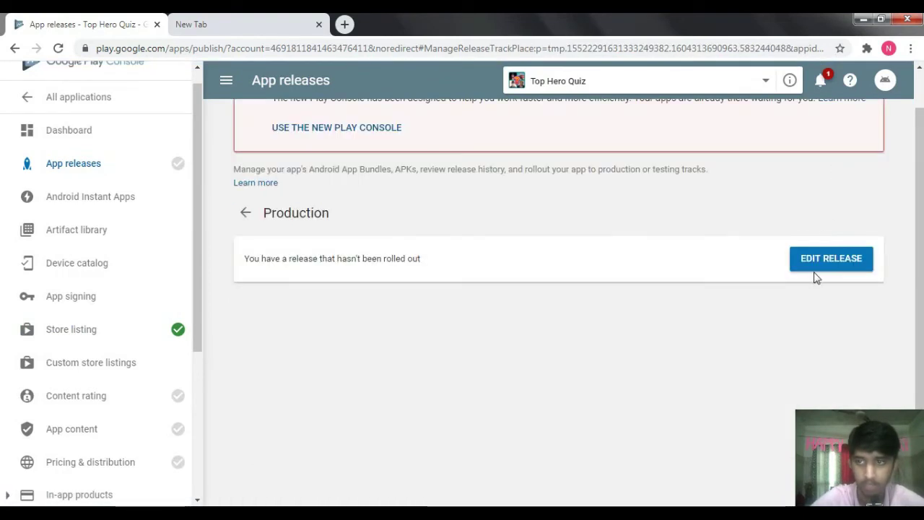
left_click(814, 265)
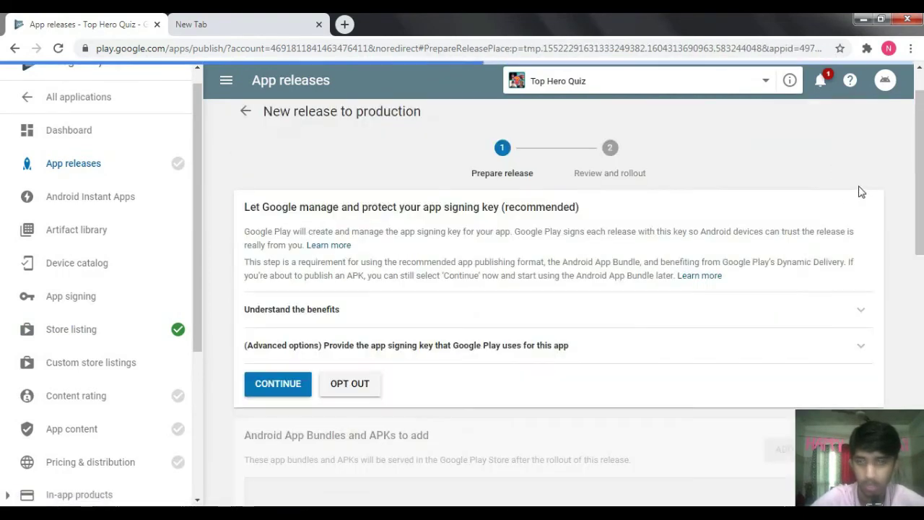
scroll(861, 192, "down", 1)
left_click(355, 312)
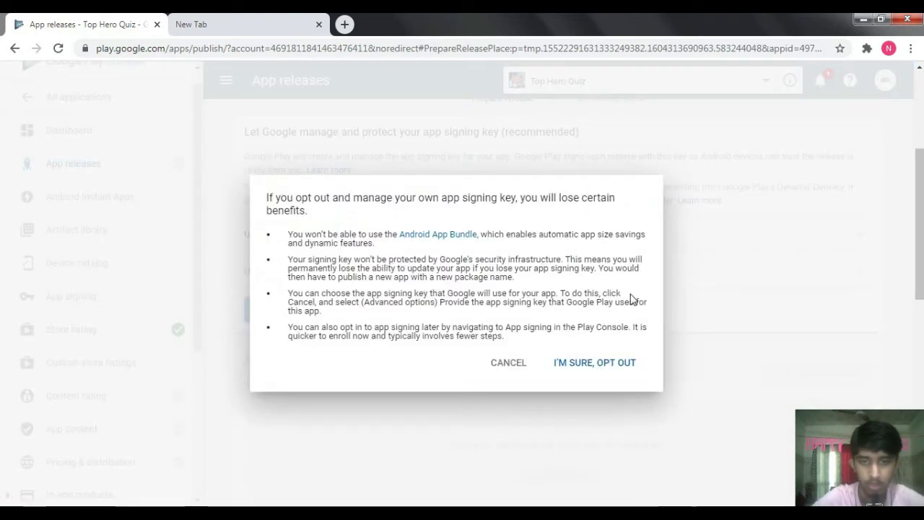
left_click(589, 365)
- Open the app-file chooser for the release, showing the Downloads folder
scroll(553, 267, "up", 1)
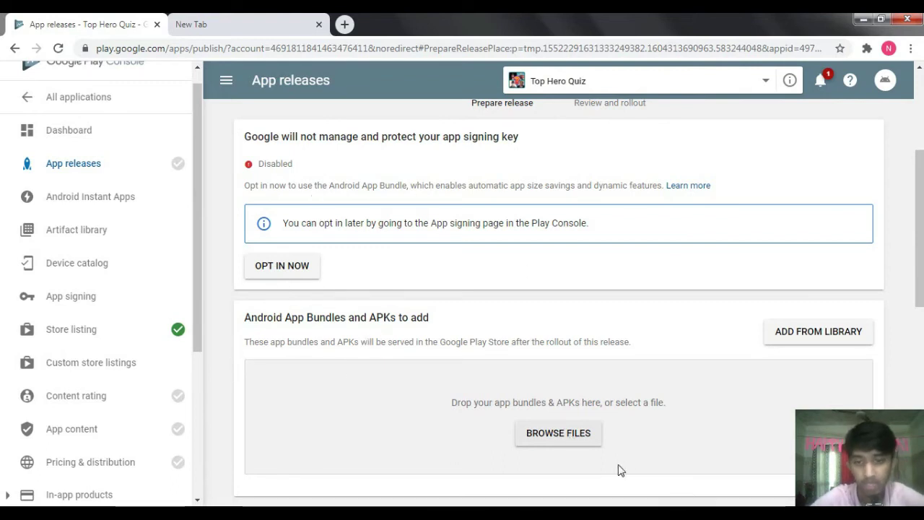
left_click(560, 441)
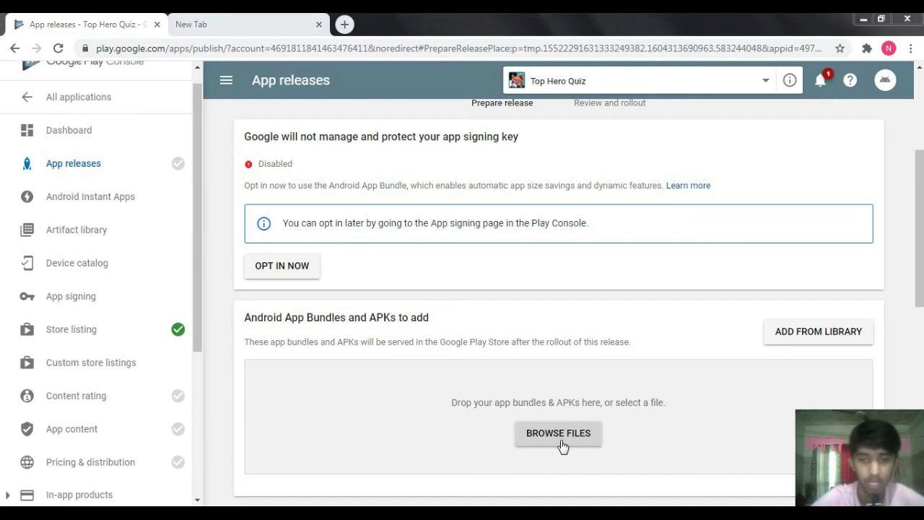
left_click(106, 176)
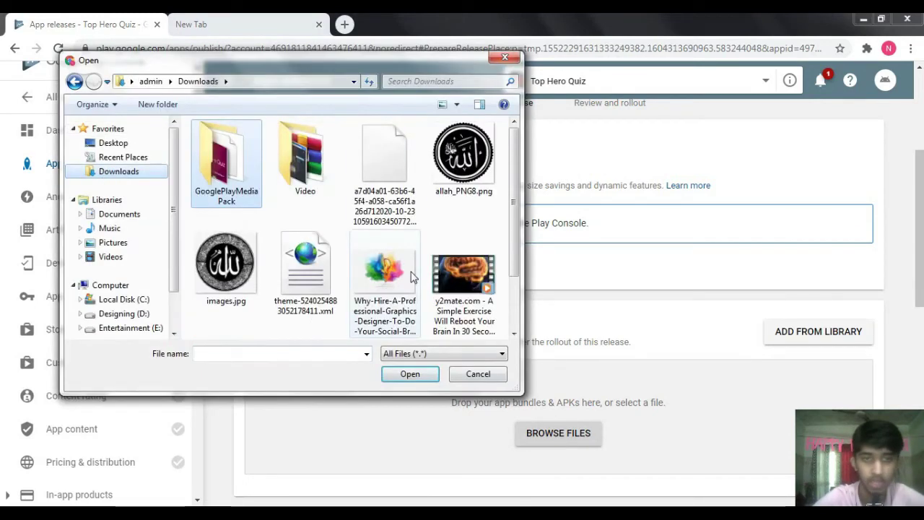
- Upload the APK from Downloads and wait until it lists version code 2, 10.5 MB
double_click(393, 189)
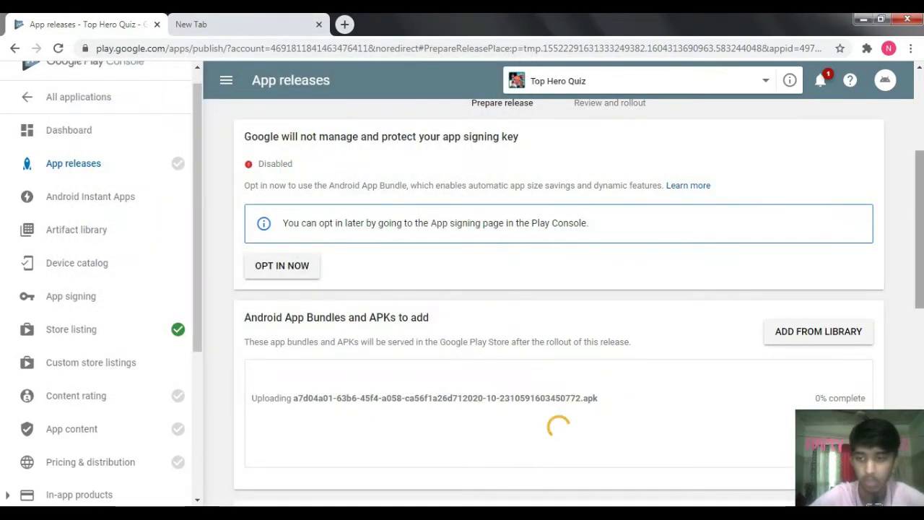
scroll(715, 238, "down", 2)
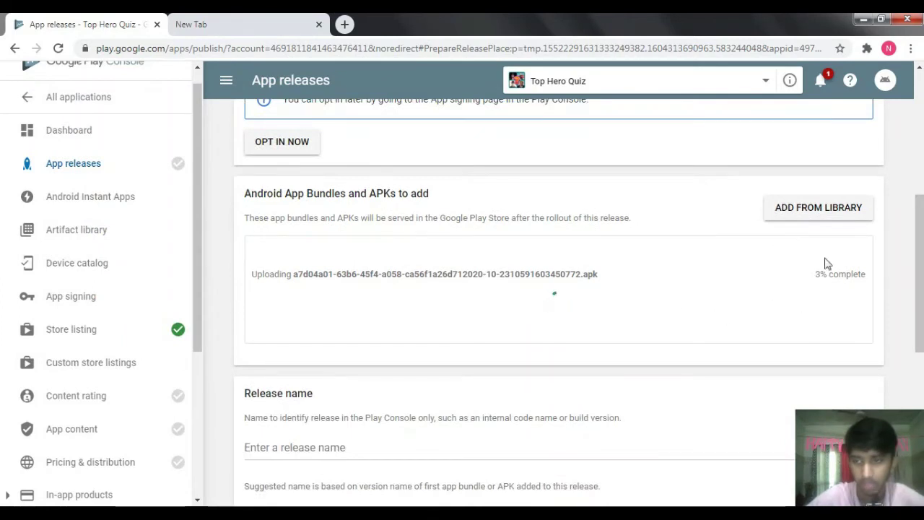
left_click_drag(919, 253, 912, 363)
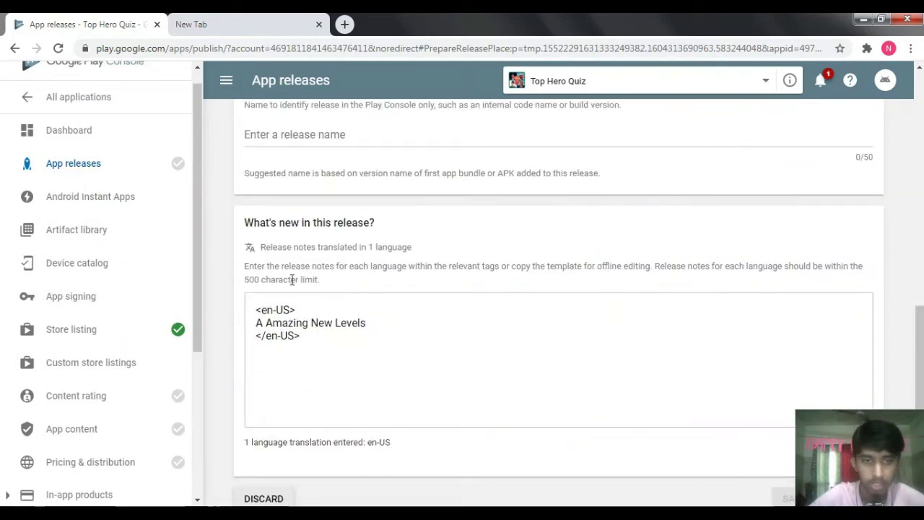
mouse_move(256, 323)
left_mouse_down()
mouse_move(404, 316)
mouse_move(256, 322)
left_mouse_up()
left_click(388, 320)
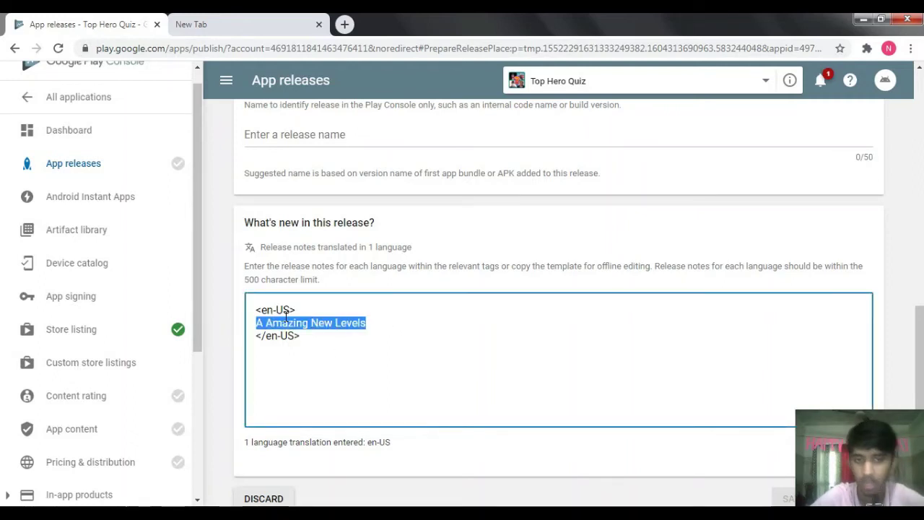
left_click(269, 244)
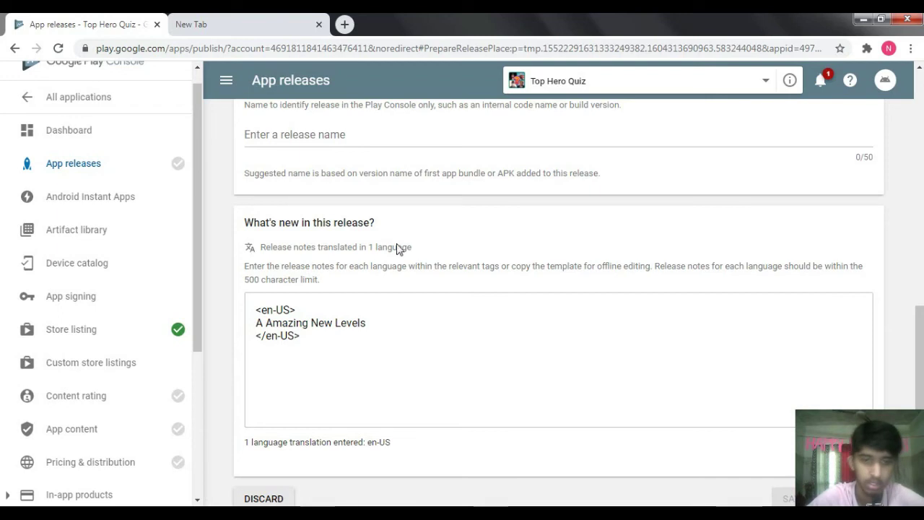
left_click_drag(918, 342, 914, 159)
scroll(628, 406, "down", 3)
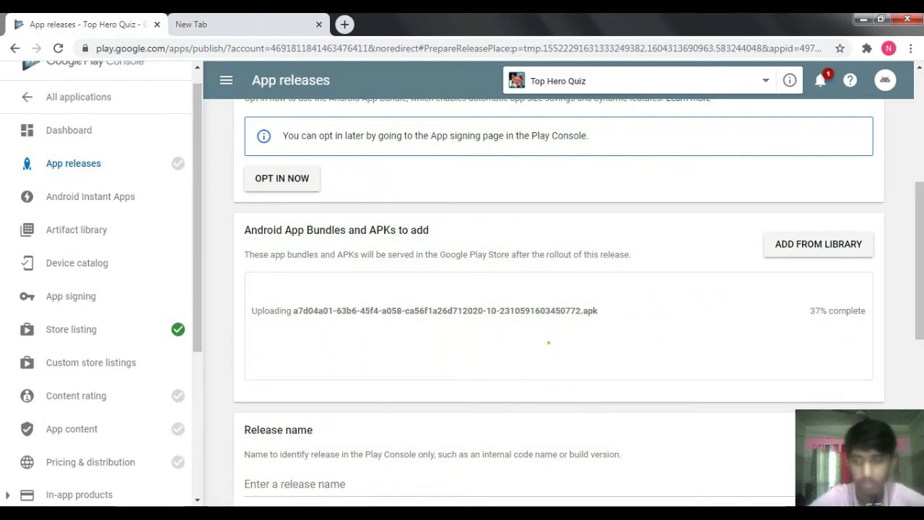
left_click_drag(912, 271, 911, 313)
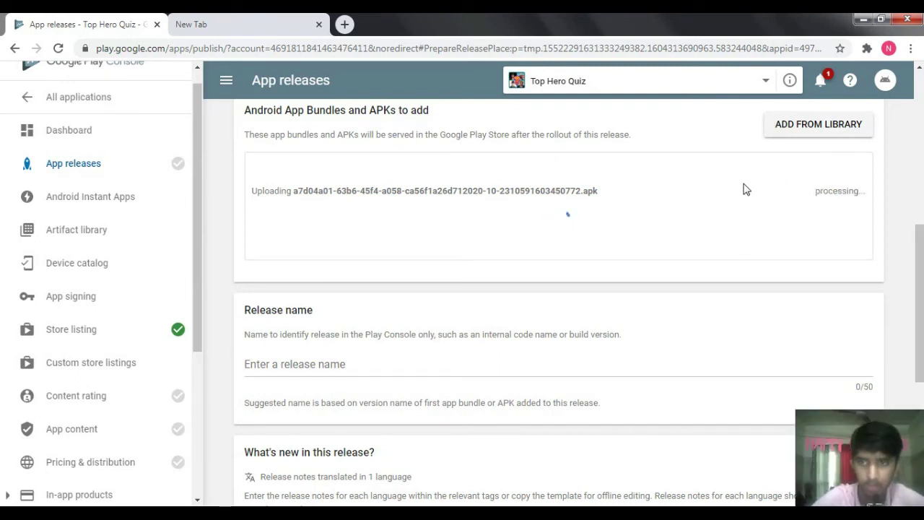
scroll(777, 324, "down", 1)
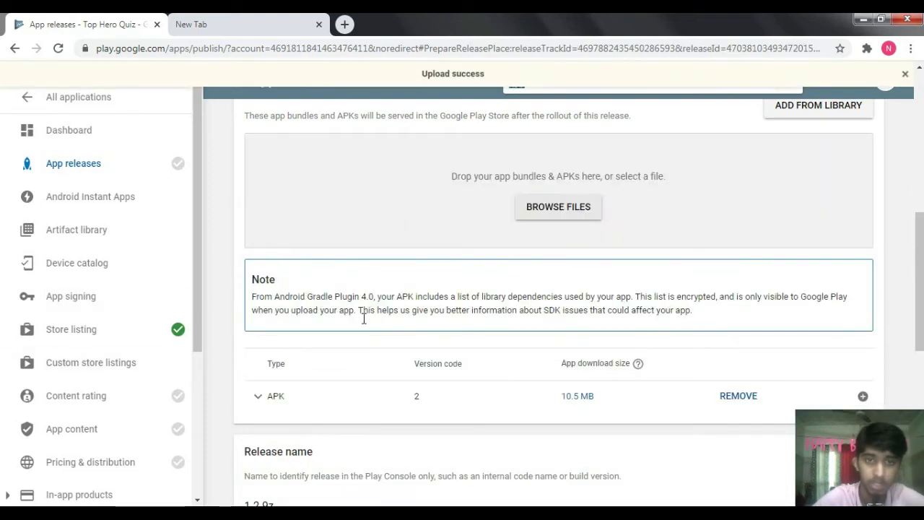
- Check the release name 1.2.9z and review the uploaded APK's artifact details
scroll(483, 379, "down", 3)
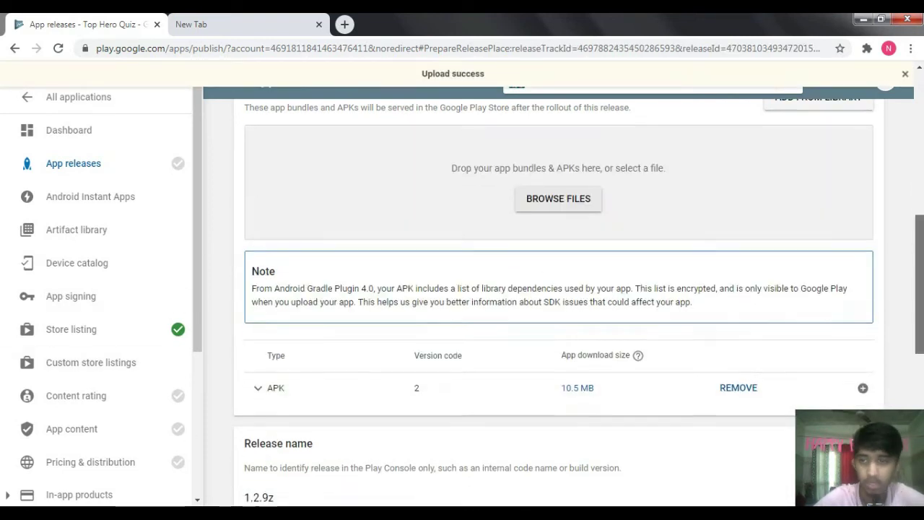
left_click(246, 286)
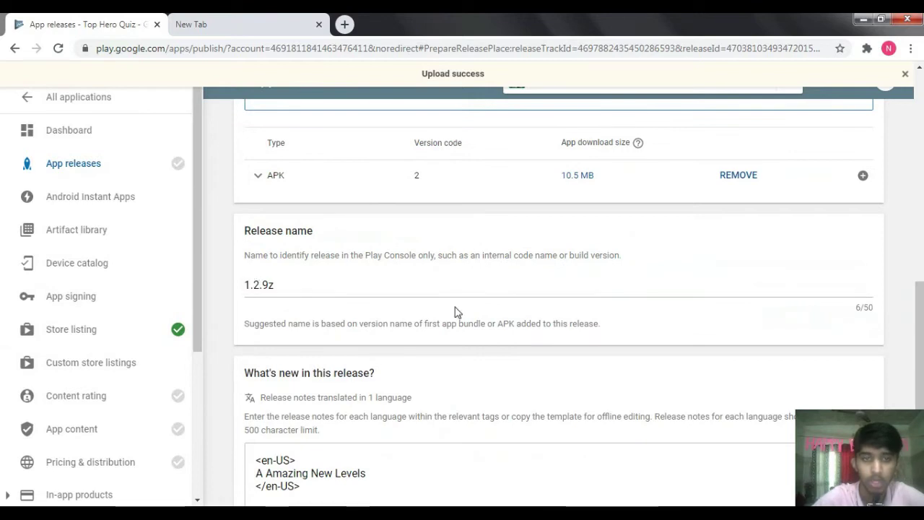
left_click_drag(915, 297, 914, 258)
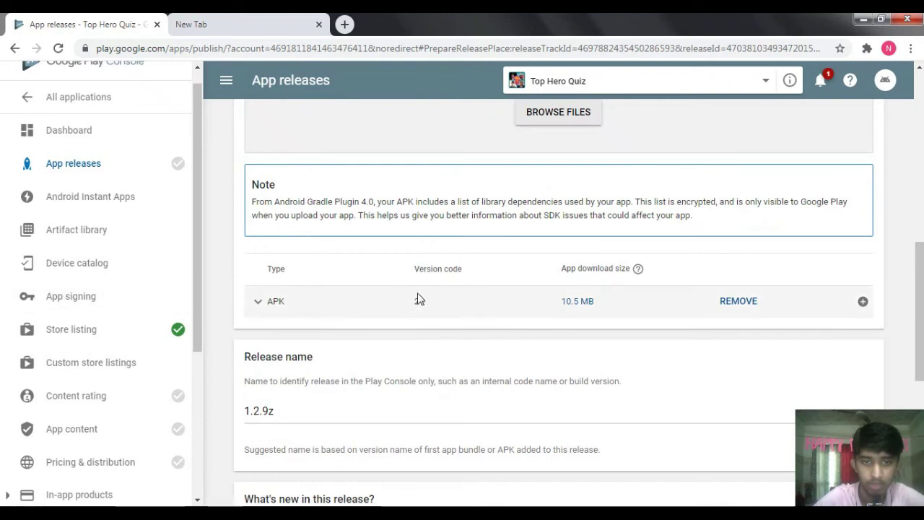
left_click(259, 305)
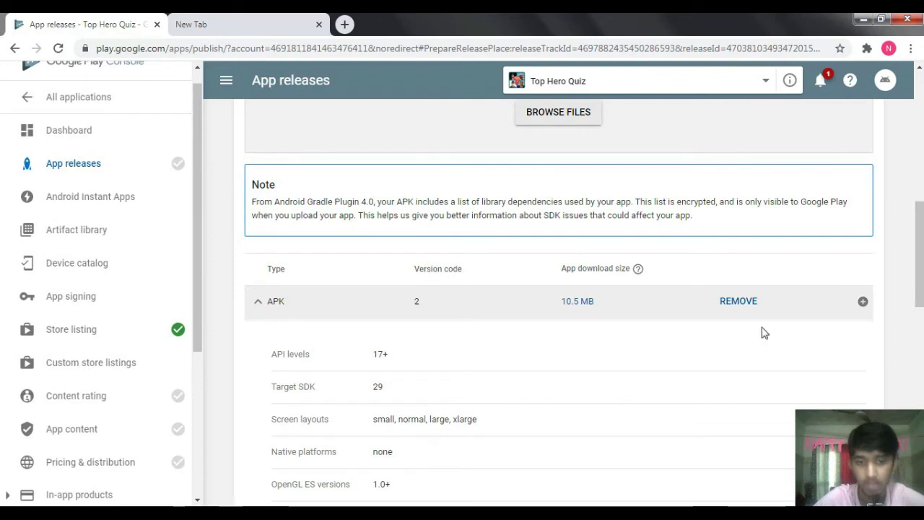
scroll(577, 265, "down", 3)
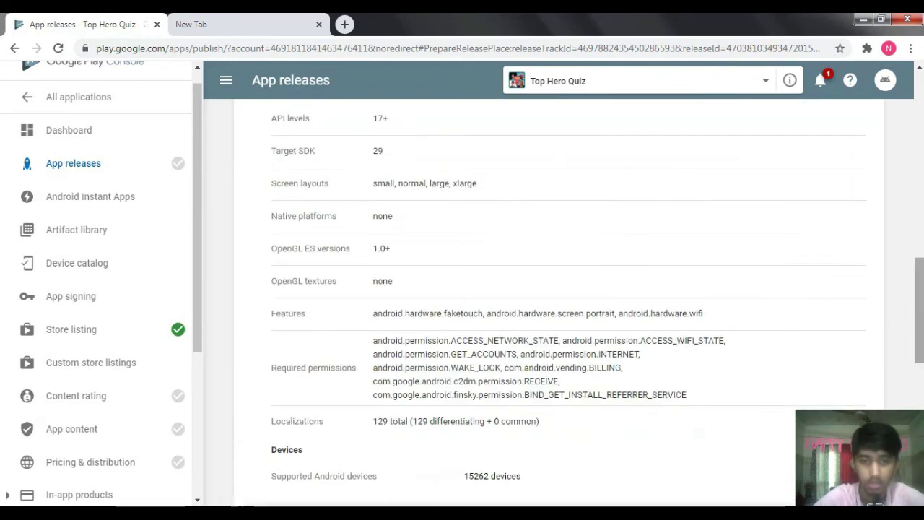
scroll(396, 316, "up", 2)
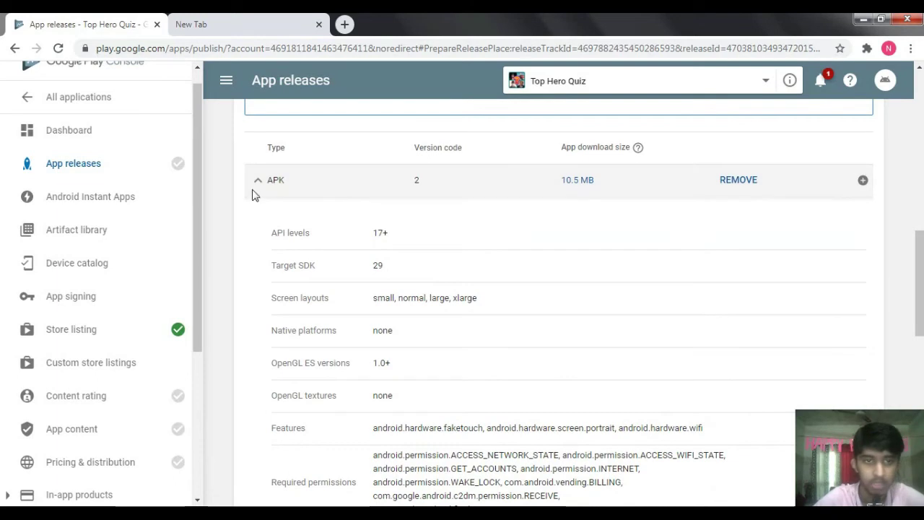
left_click(254, 190)
scroll(254, 189, "down", 4)
scroll(558, 275, "up", 4)
scroll(558, 275, "down", 4)
- Save the production release draft and dismiss the changes-saved notice
left_click(794, 412)
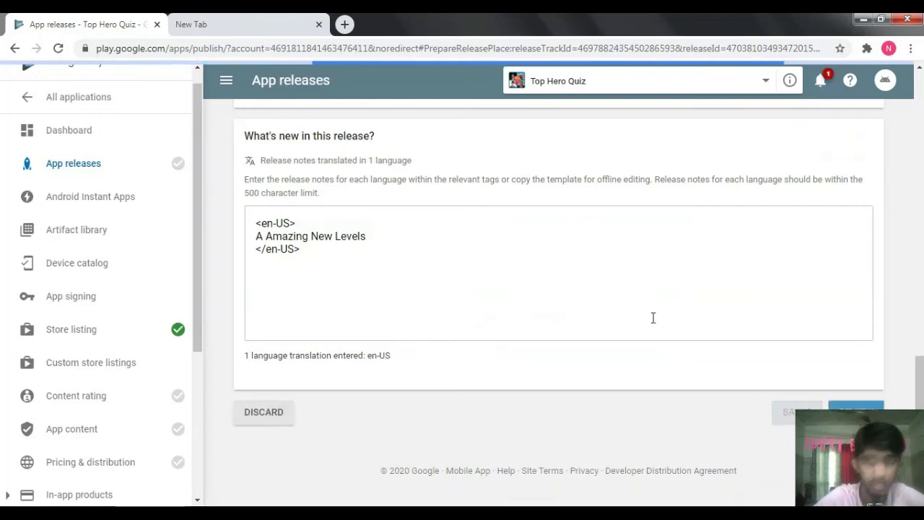
scroll(919, 258, "up", 3)
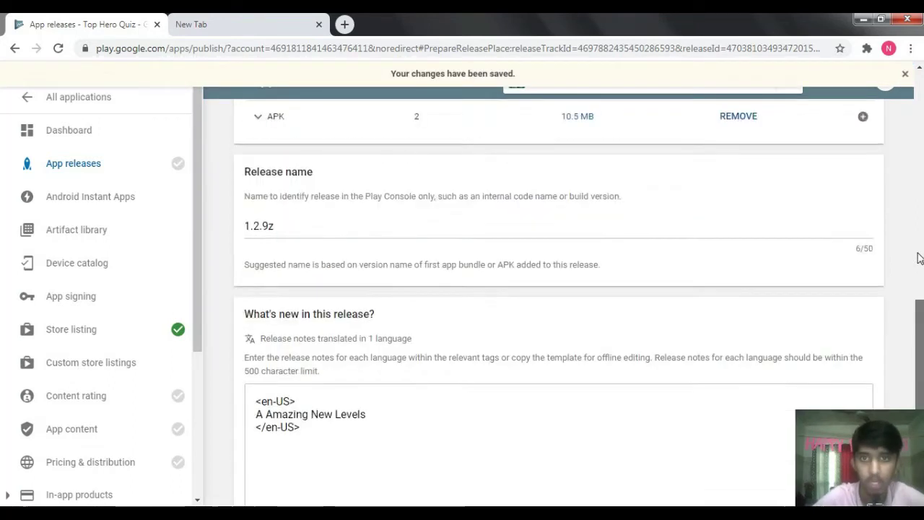
scroll(918, 257, "up", 4)
left_click(905, 74)
scroll(558, 303, "down", 5)
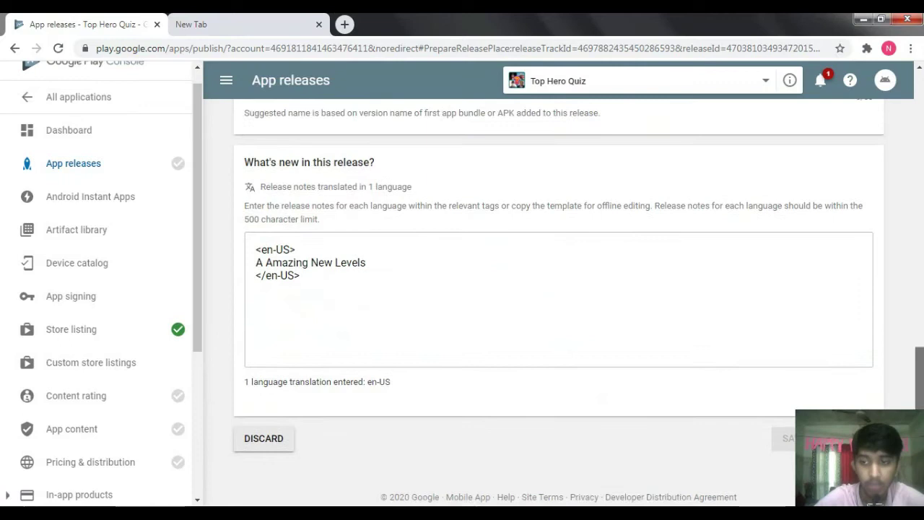
scroll(781, 357, "down", 1)
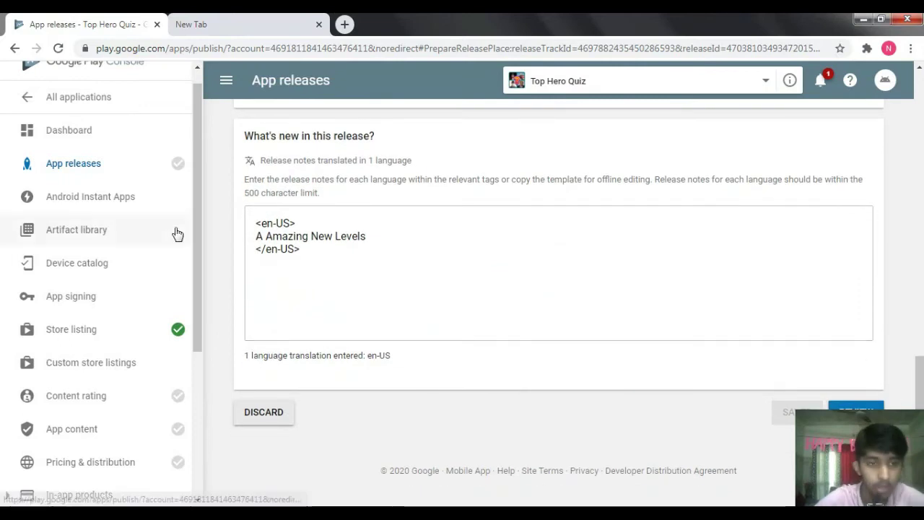
scroll(113, 299, "down", 1)
left_click(80, 331)
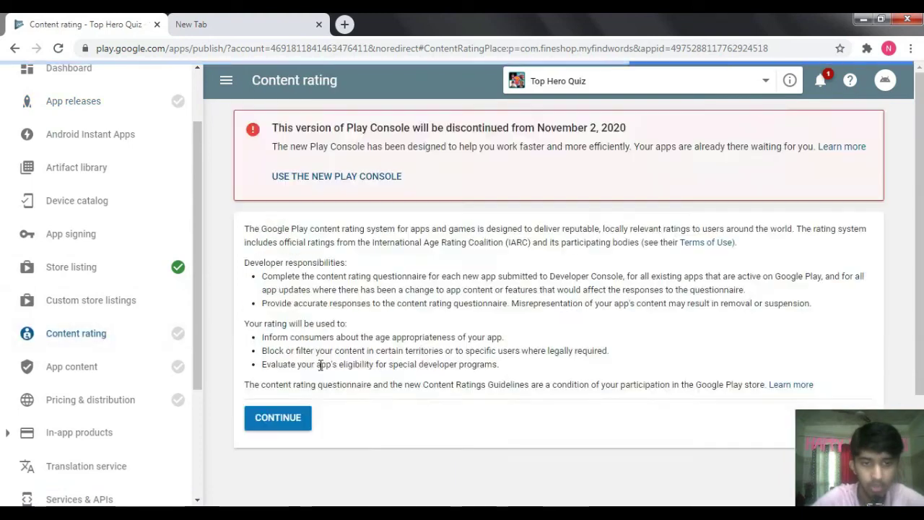
- Enter the contact e-mail address and copy it into the confirm e-mail field
left_click(297, 423)
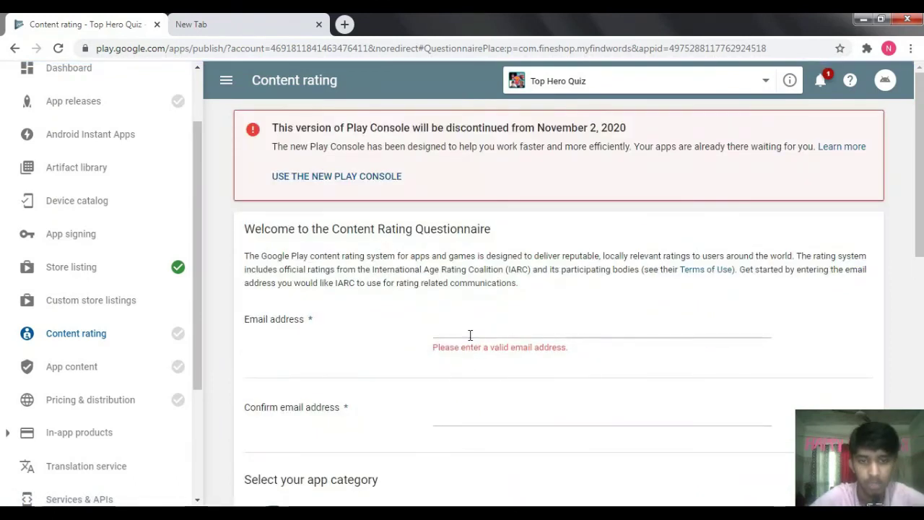
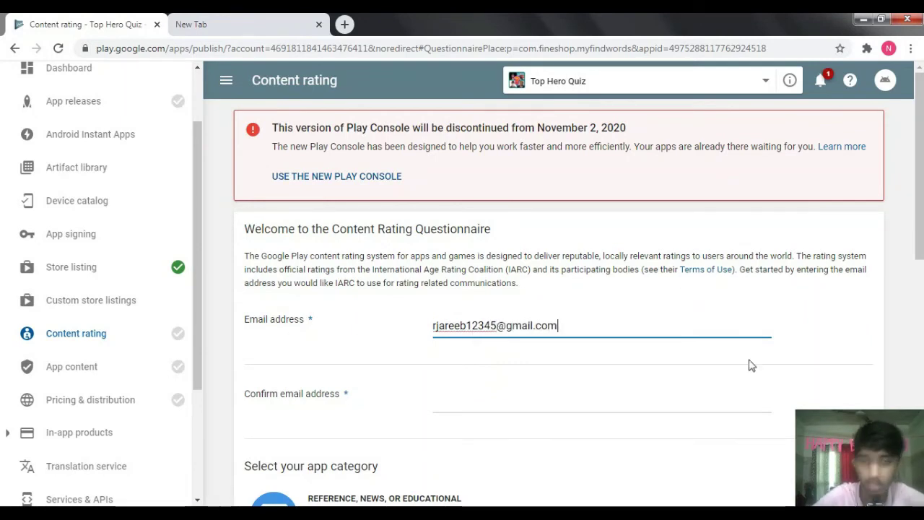
scroll(619, 199, "down", 2)
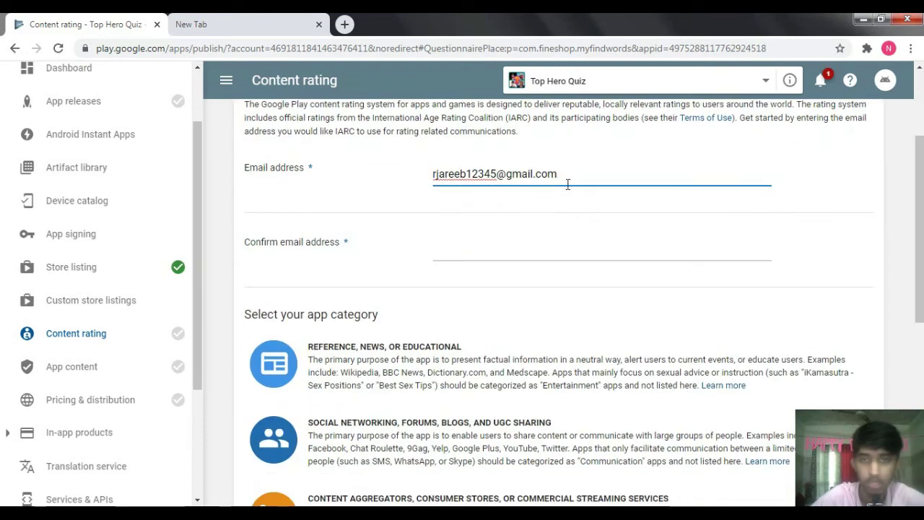
left_click_drag(574, 179, 334, 213)
key("ctrl+c")
left_click(467, 253)
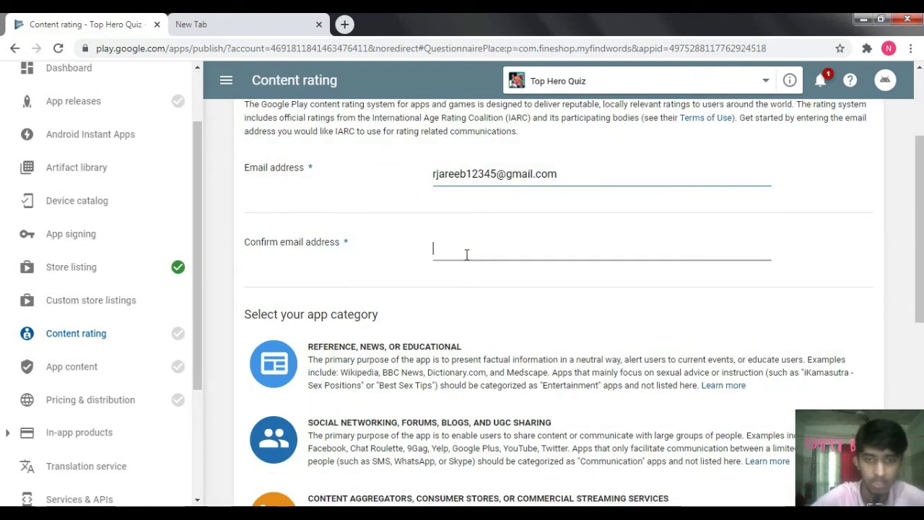
key("ctrl+v")
- Choose the Utility, productivity, communication, or other category for the app
scroll(563, 437, "down", 5)
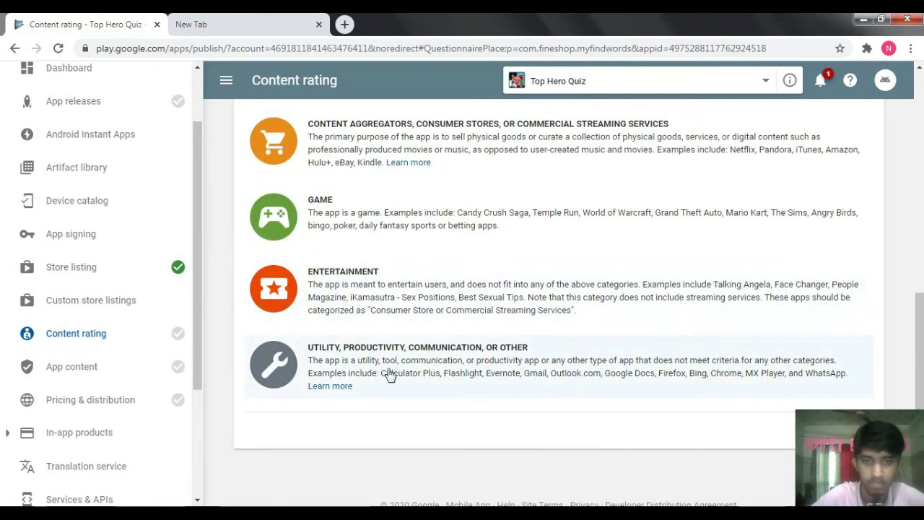
left_click(363, 358)
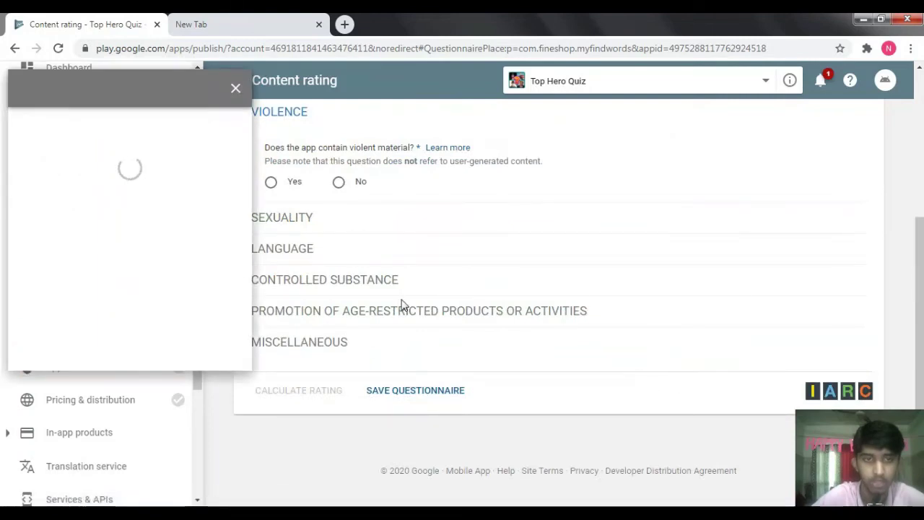
left_click(235, 90)
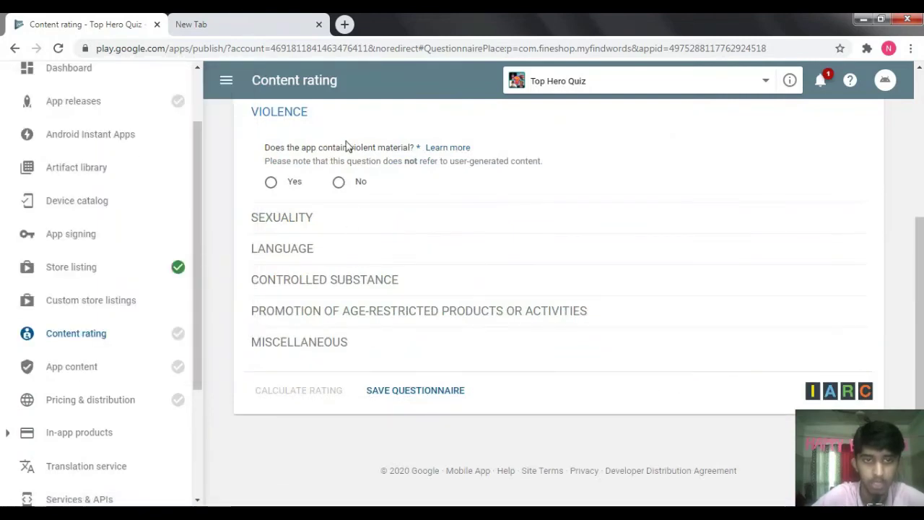
scroll(555, 214, "up", 2)
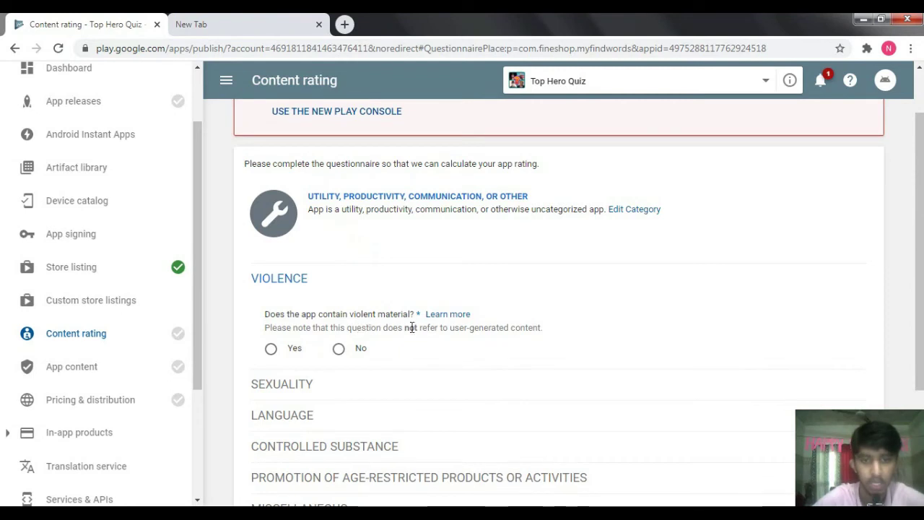
- Answer No to violence, sexual content, language, drugs, age-restricted, Nazi symbols and browser questions
left_click(339, 348)
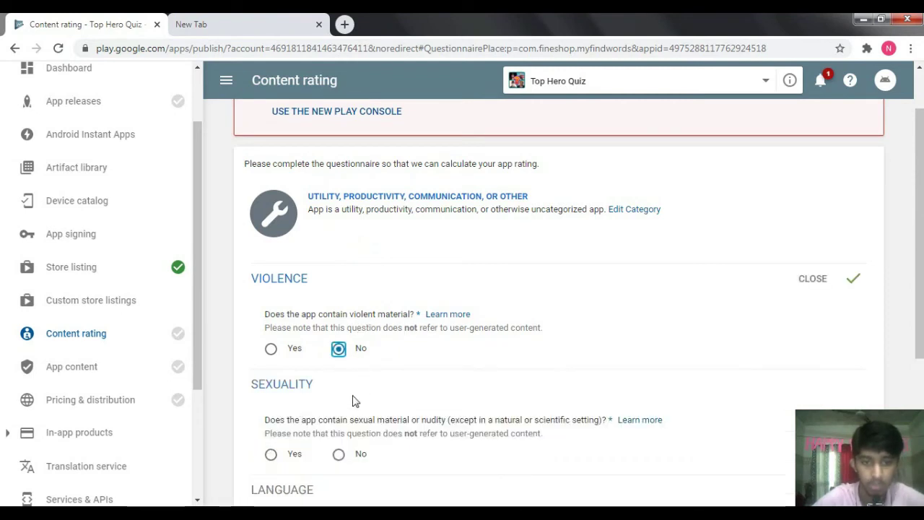
left_click(339, 454)
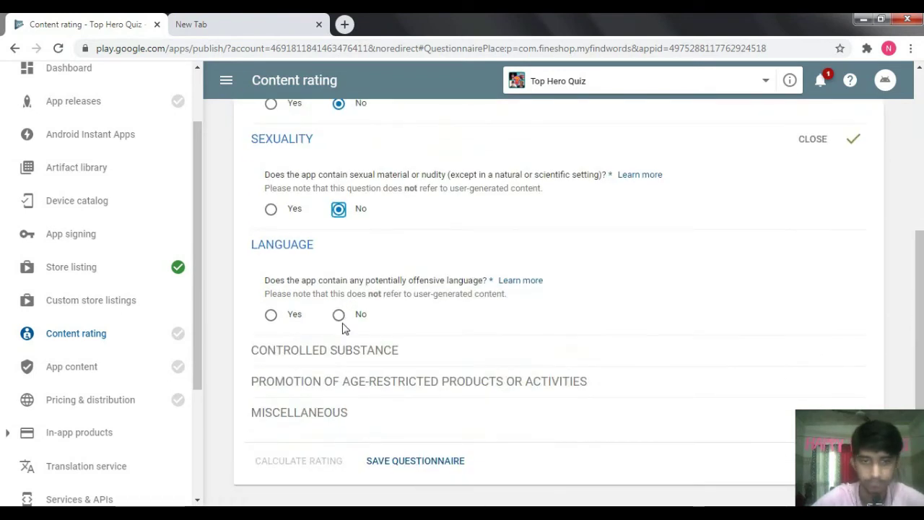
left_click(339, 314)
left_click(338, 421)
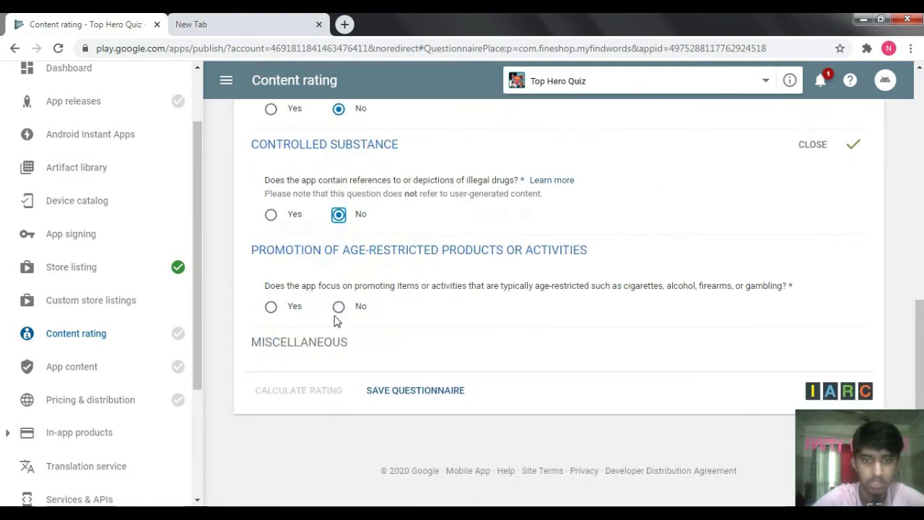
left_click(339, 307)
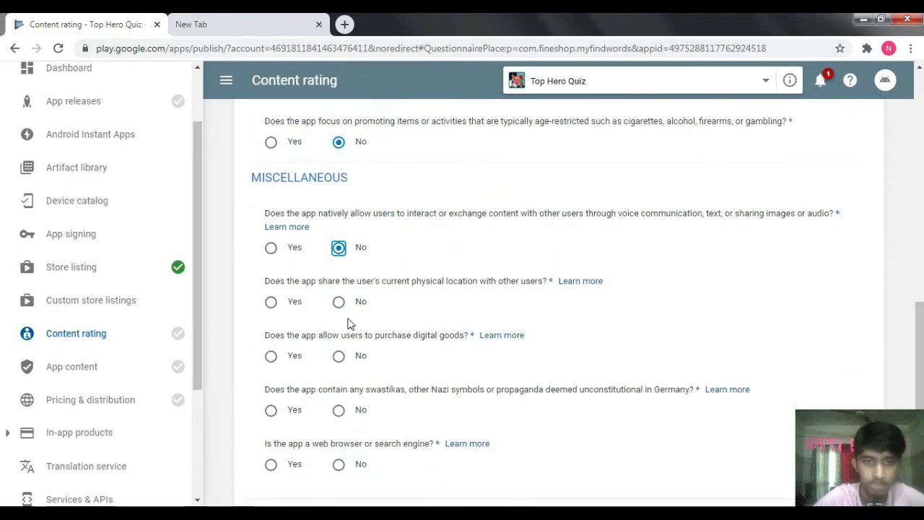
left_click(339, 411)
left_click(338, 464)
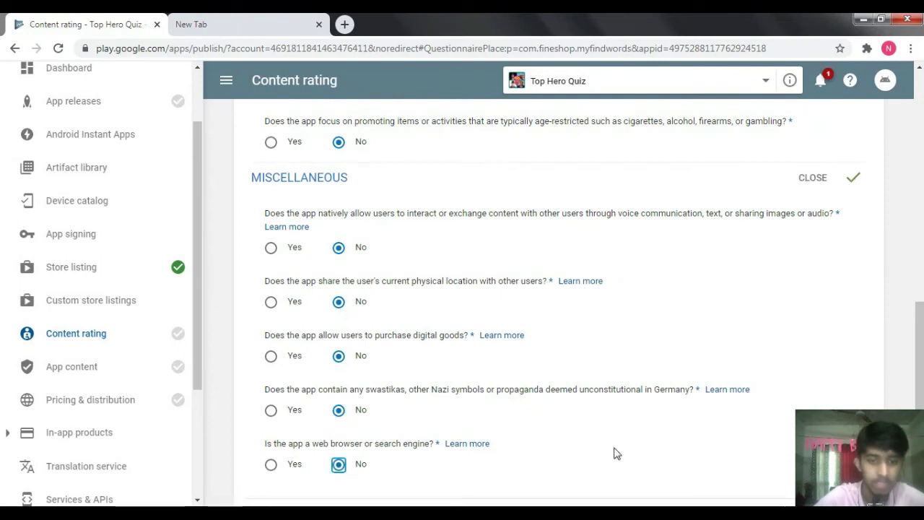
- Save the questionnaire answers and calculate the content rating
scroll(614, 453, "down", 3)
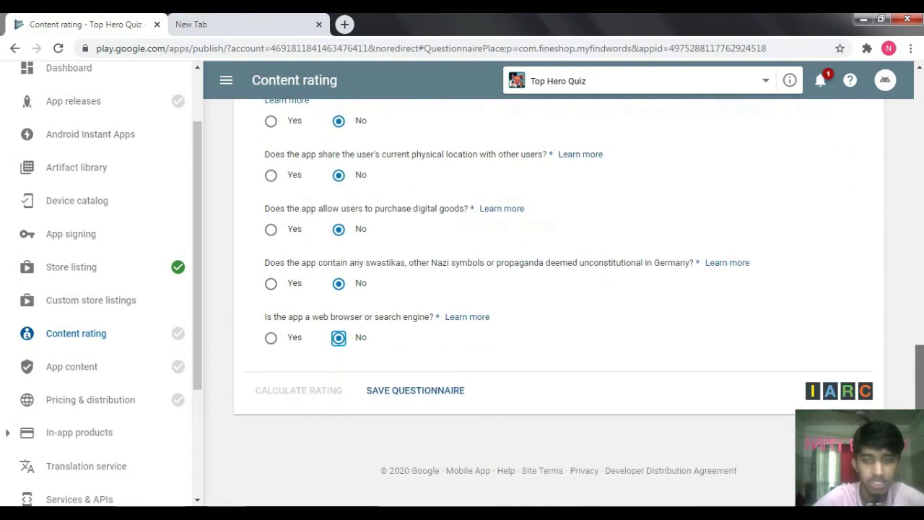
left_click(419, 394)
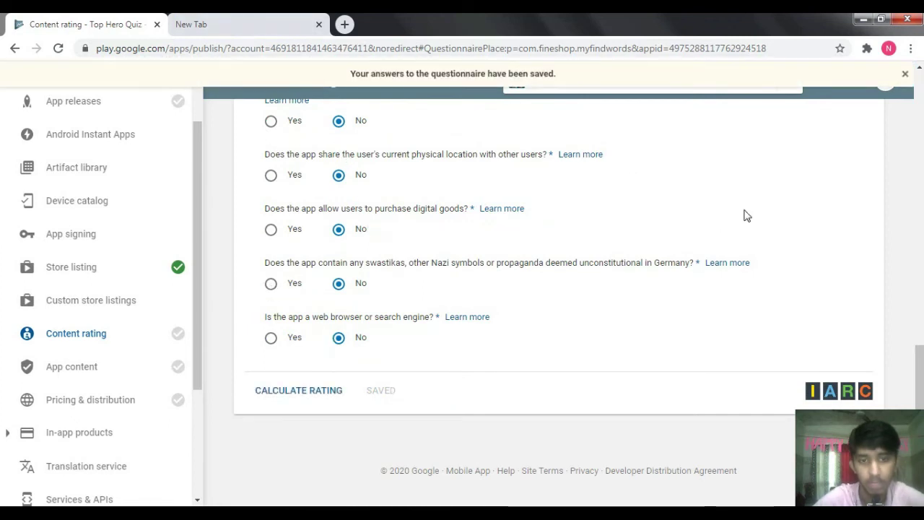
left_click(907, 75)
scroll(910, 248, "up", 10)
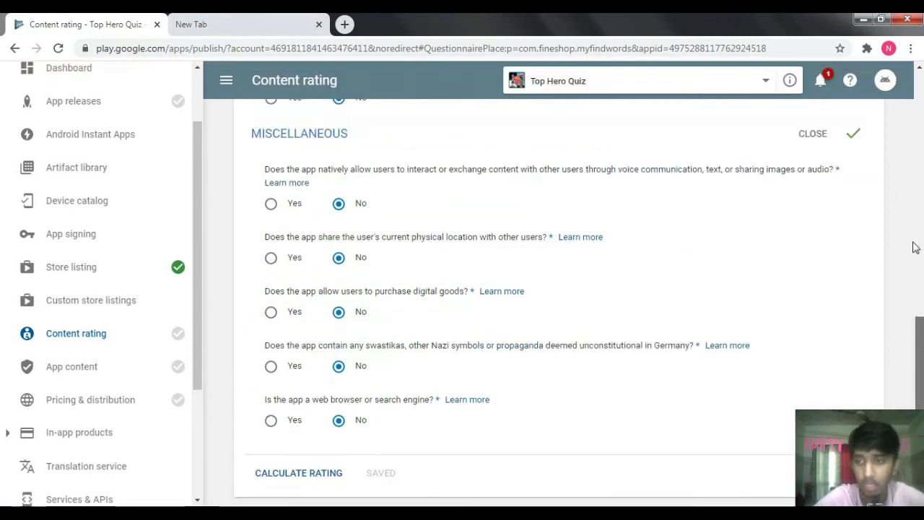
scroll(901, 140, "down", 5)
scroll(548, 289, "down", 3)
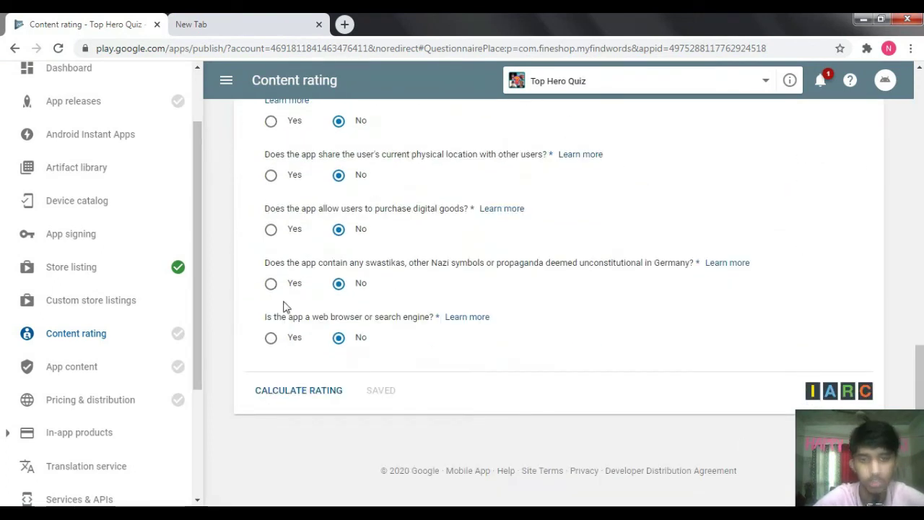
left_click(300, 394)
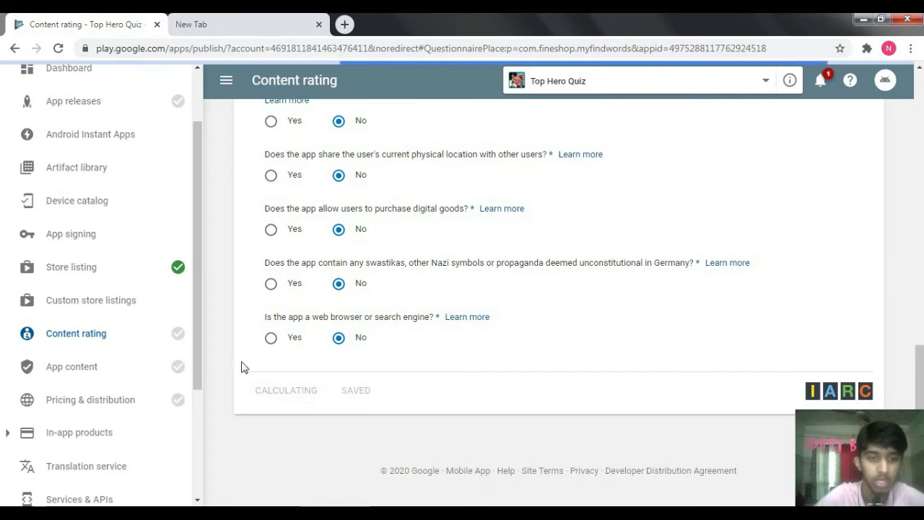
- Apply the calculated ratings (ESRB Everyone, PEGI 3, USK 0, IARC 3+) and return to App content
left_click_drag(919, 267, 919, 440)
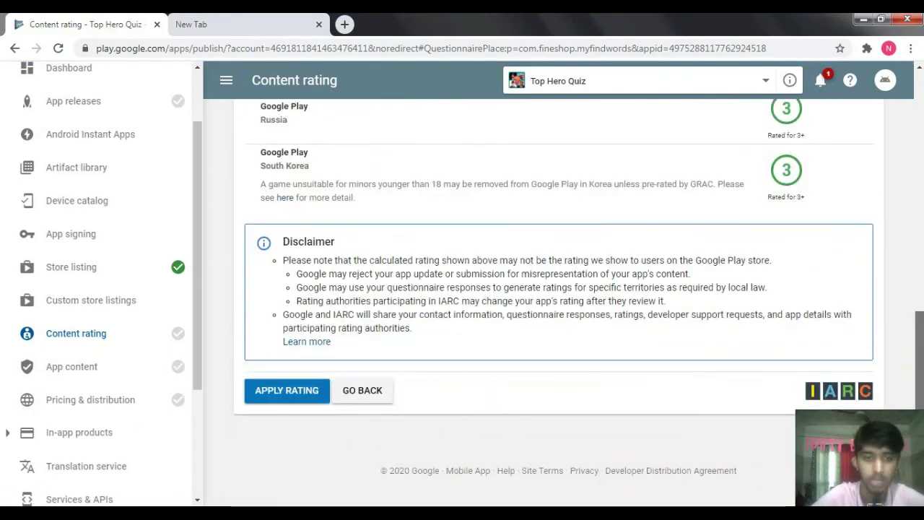
left_click_drag(919, 358, 916, 386)
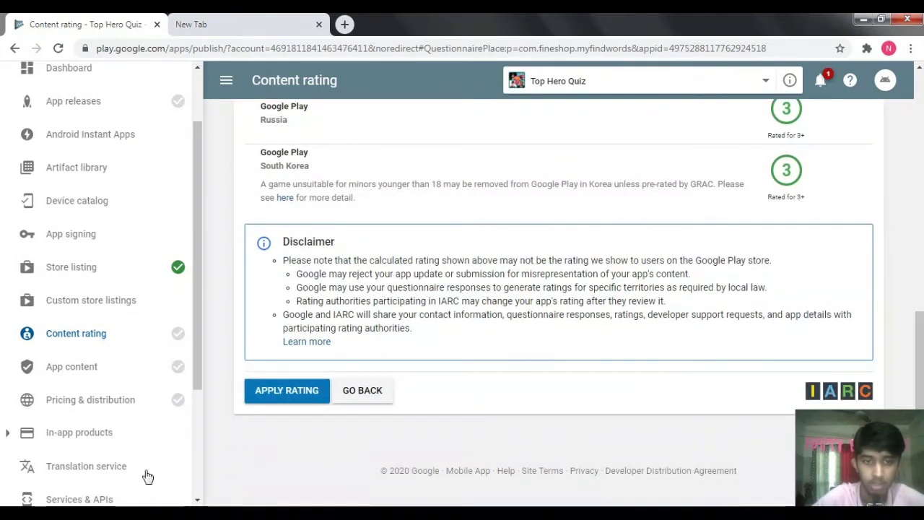
left_click(278, 399)
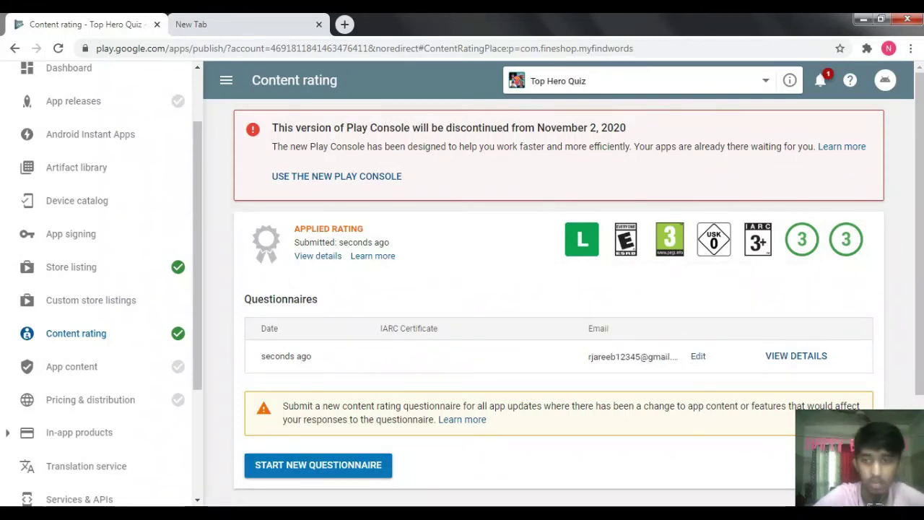
scroll(922, 256, "down", 2)
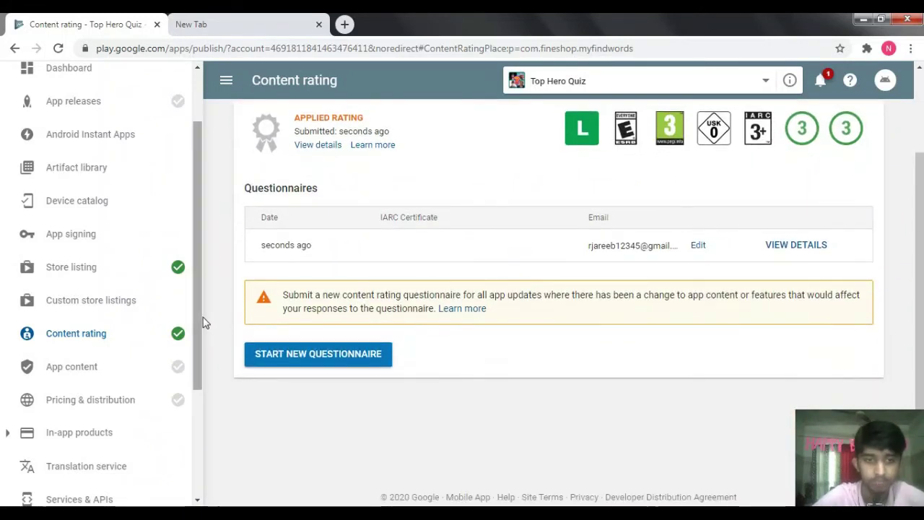
scroll(202, 322, "down", 1)
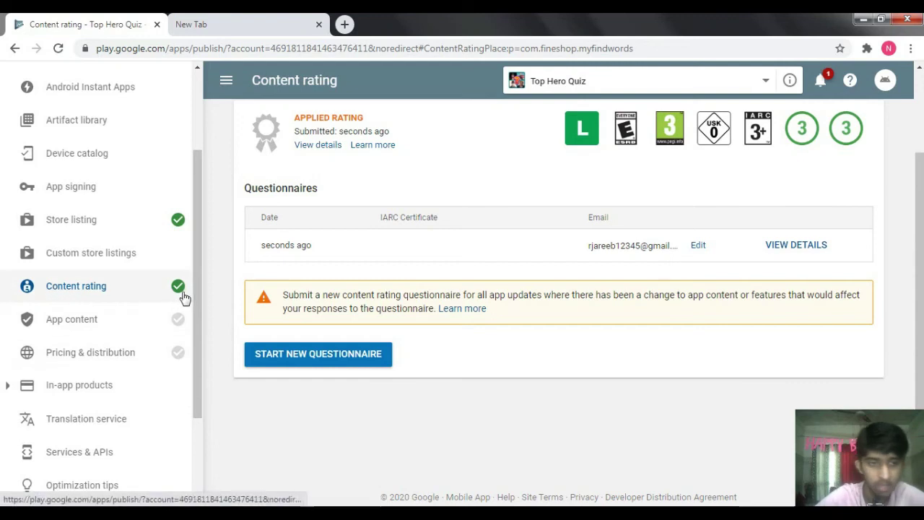
left_click(79, 320)
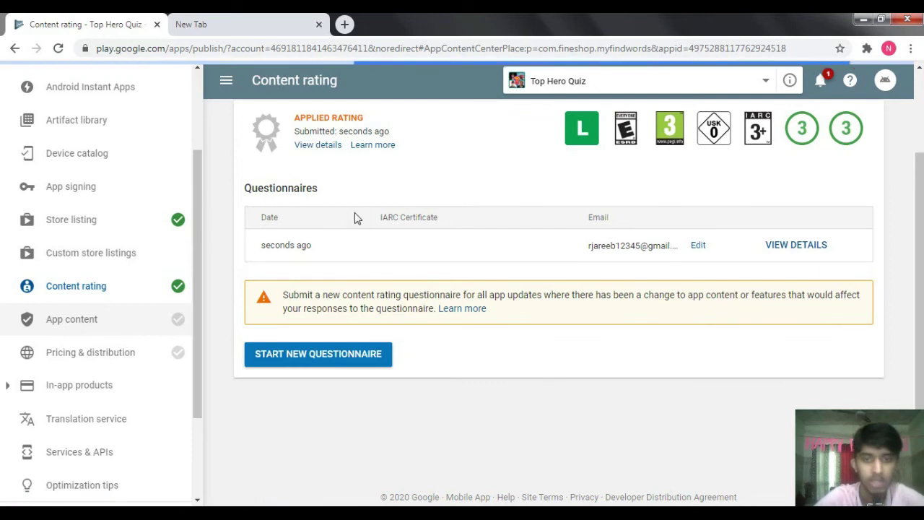
scroll(597, 153, "down", 1)
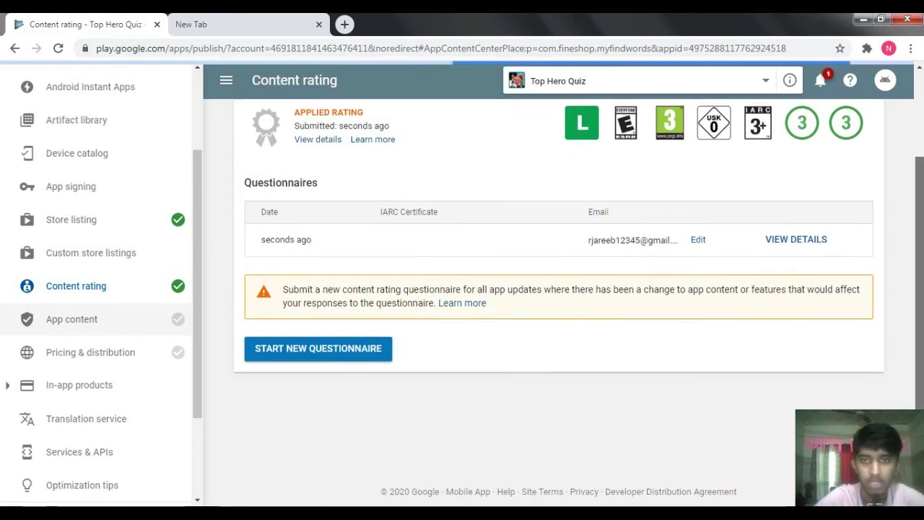
- Review the App content to-do list, then switch to the GooglePlayMediaPack folder in Explorer
left_click(92, 323)
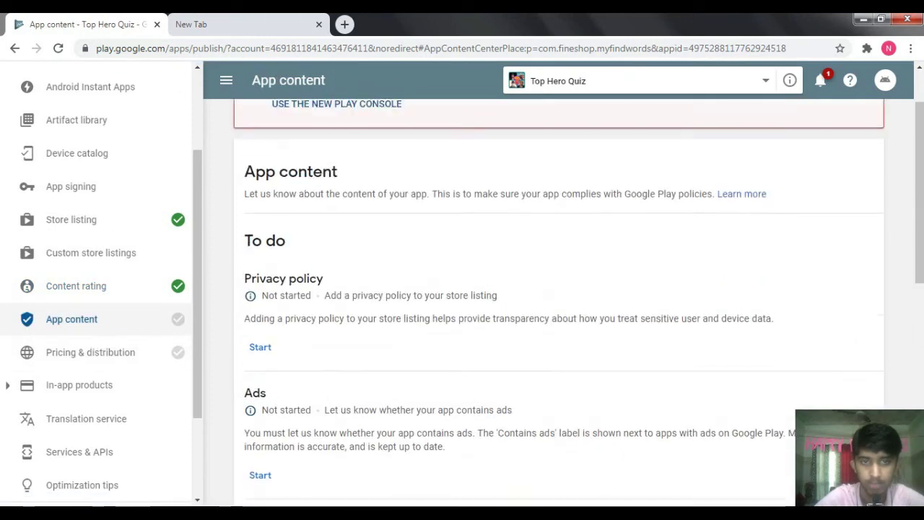
scroll(373, 198, "down", 2)
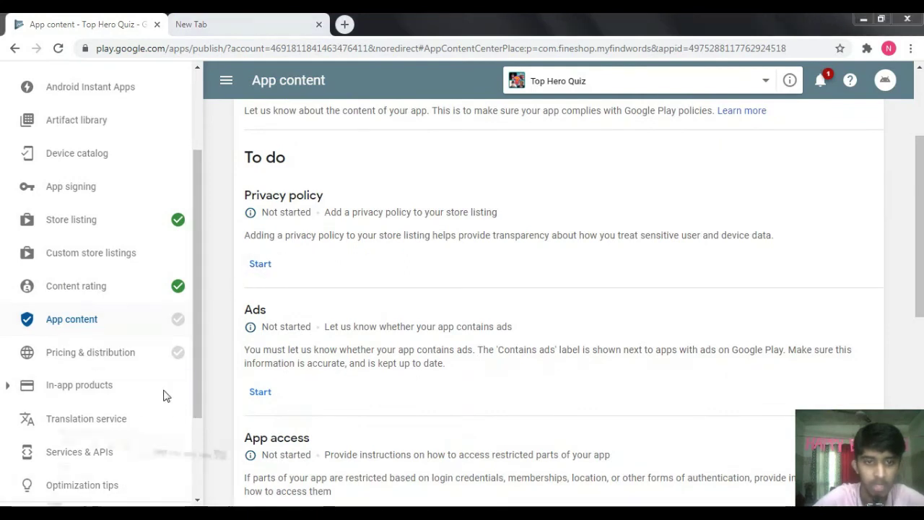
key("alt+Tab")
left_click(328, 123)
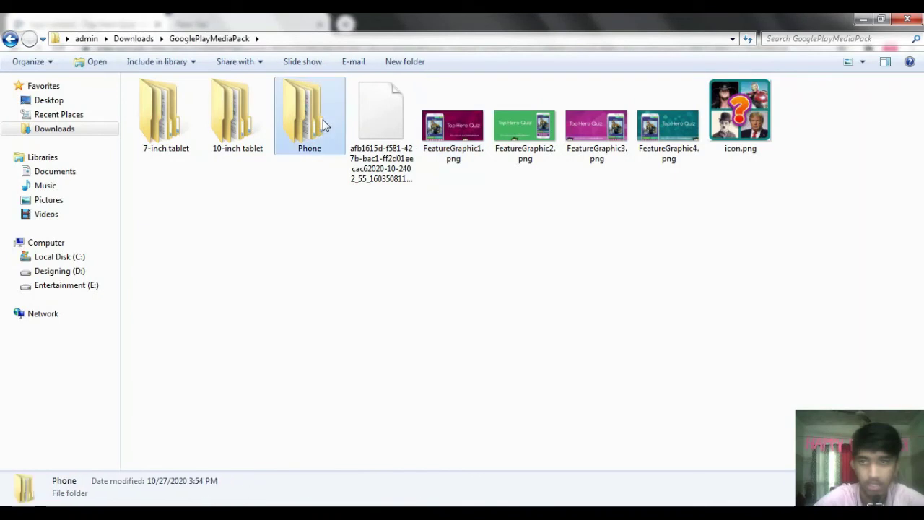
- Open Privacy-Policy-URL.txt from D:\My Games\4 Pics 1 Word - Brain Game
double_click(329, 127)
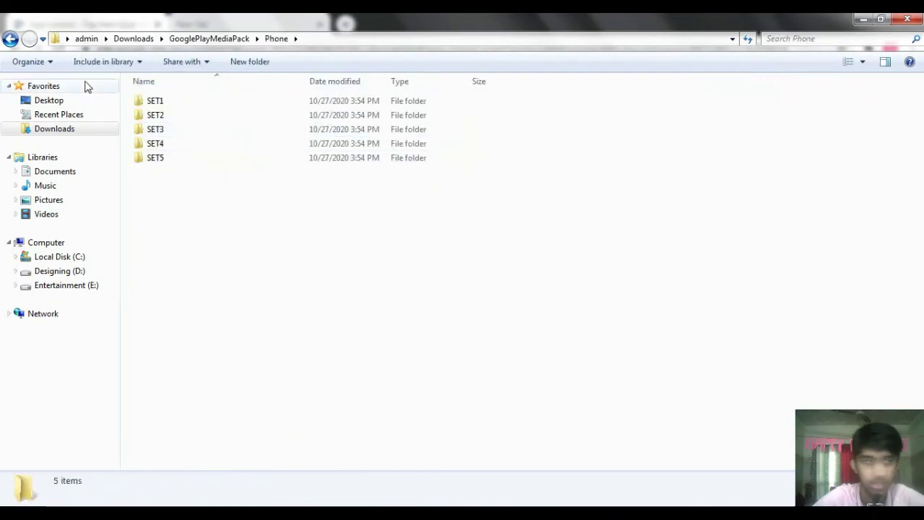
left_click(11, 40)
left_click(188, 126)
left_click(230, 143)
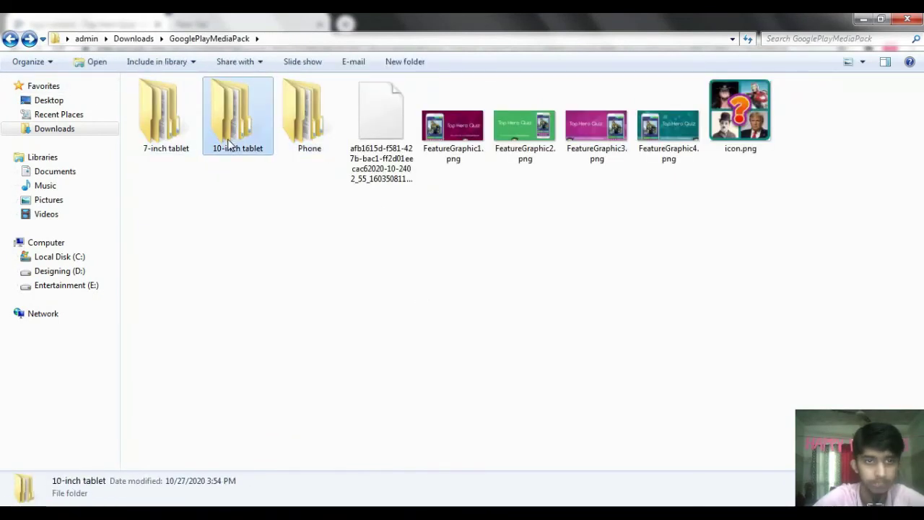
left_click(65, 285)
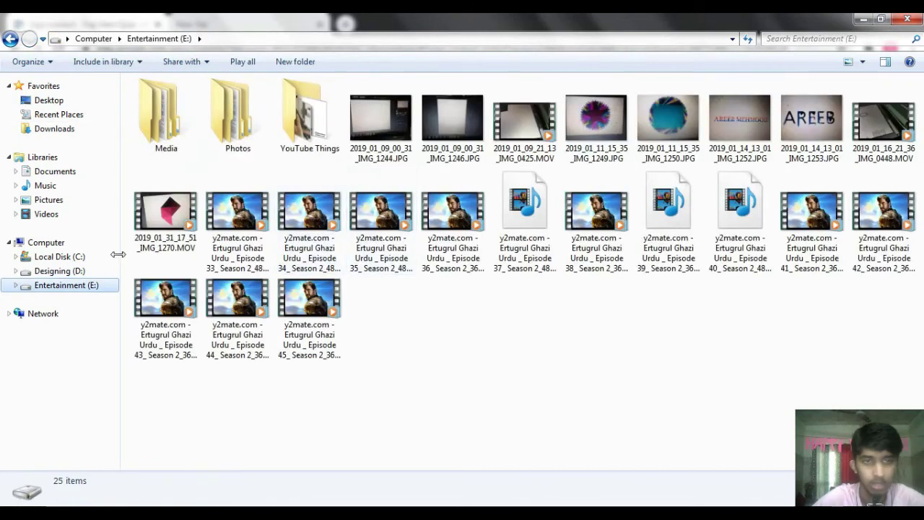
left_click(62, 271)
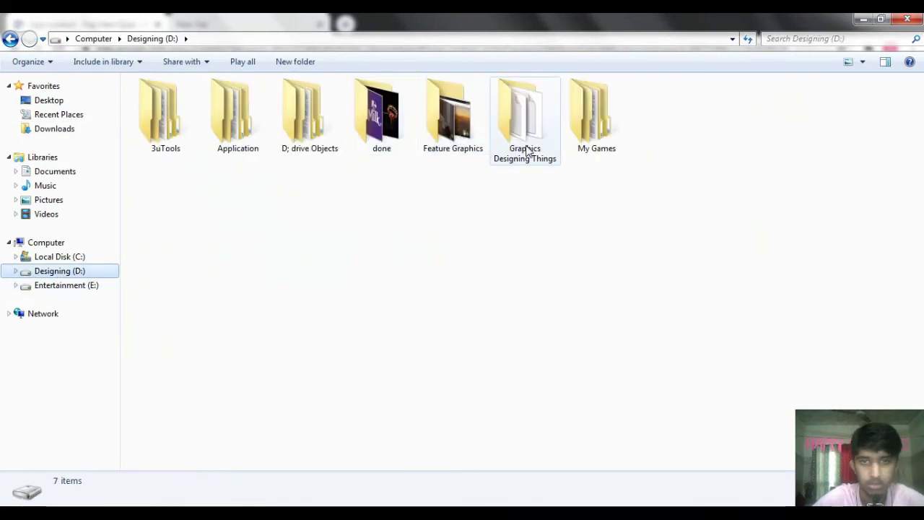
double_click(591, 115)
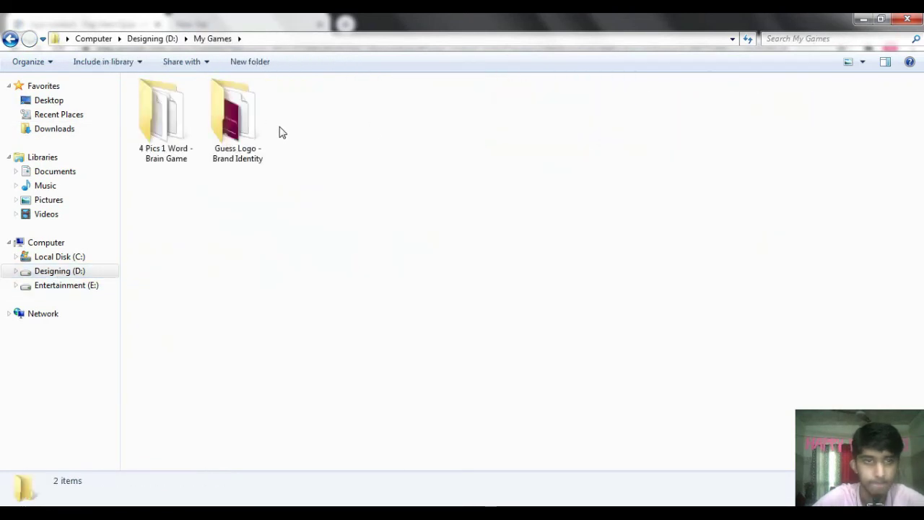
double_click(165, 112)
double_click(381, 116)
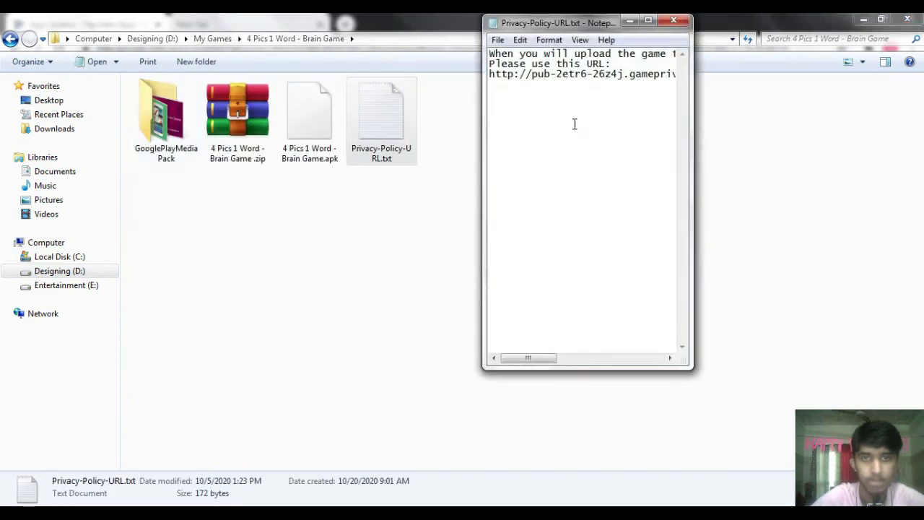
- Select the privacy policy URL in the maximized note, then close Notepad and Explorer
left_click(648, 22)
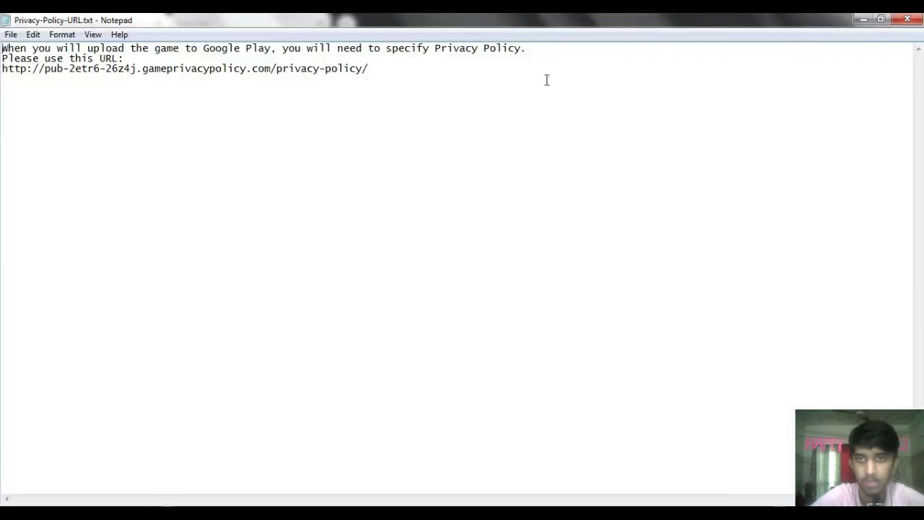
left_click_drag(370, 68, 45, 68)
key("ctrl+c")
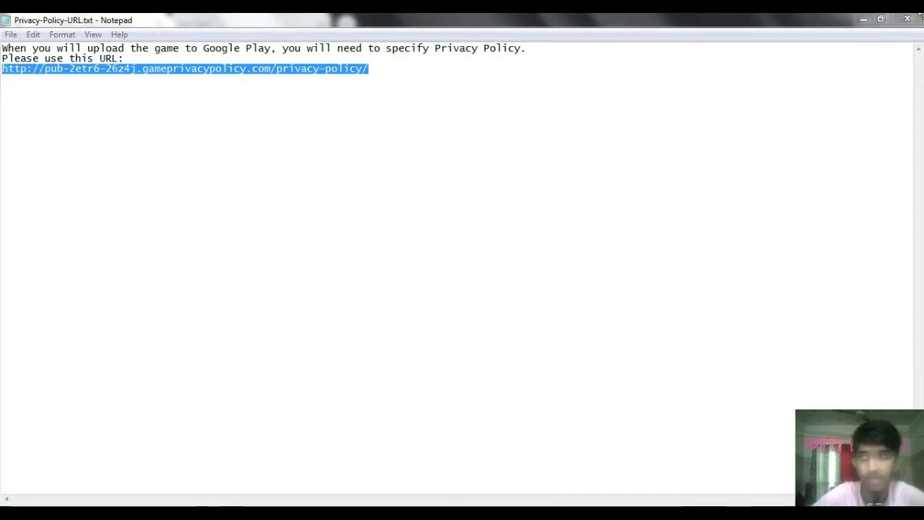
left_click(908, 20)
left_click(908, 20)
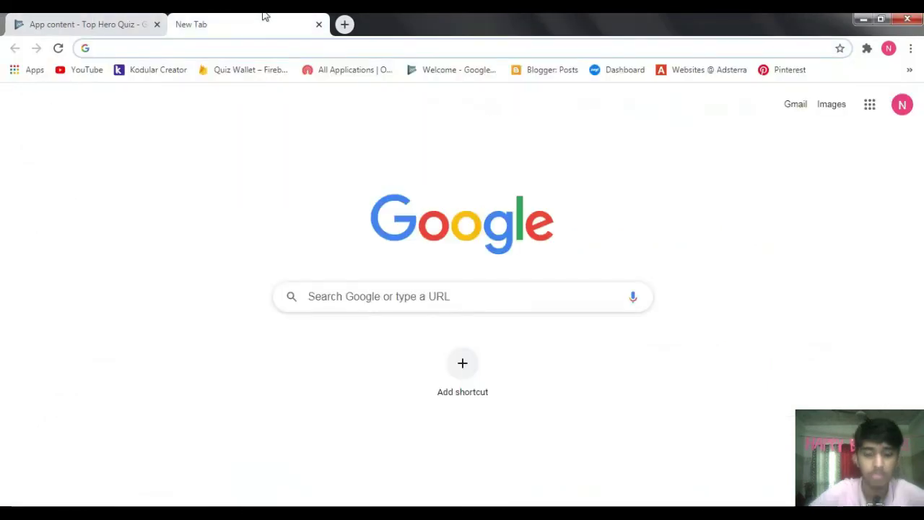
- Search Google for 'privacy policy generator' from the new tab
type("privay")
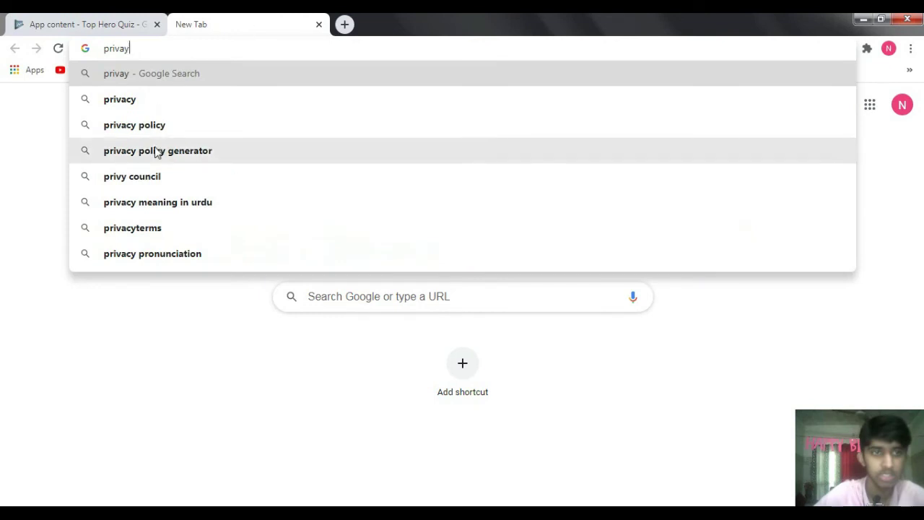
left_click(155, 150)
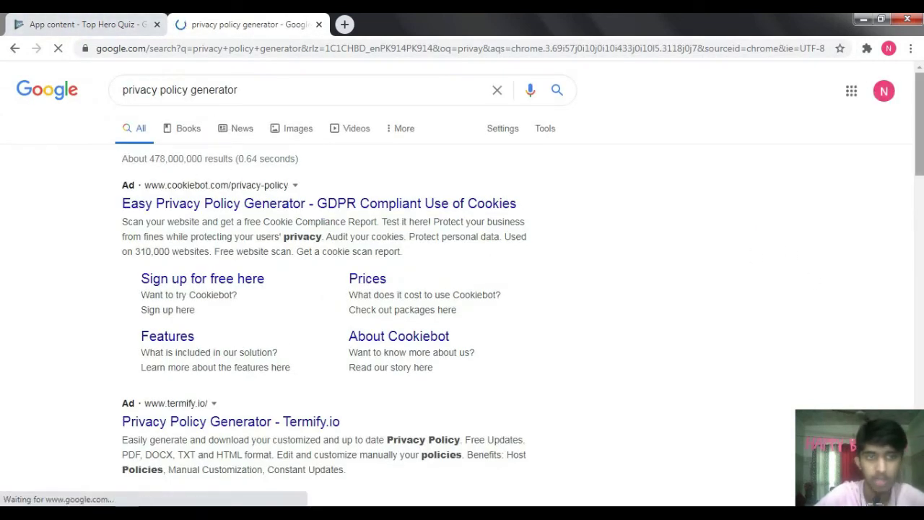
scroll(382, 406, "down", 3)
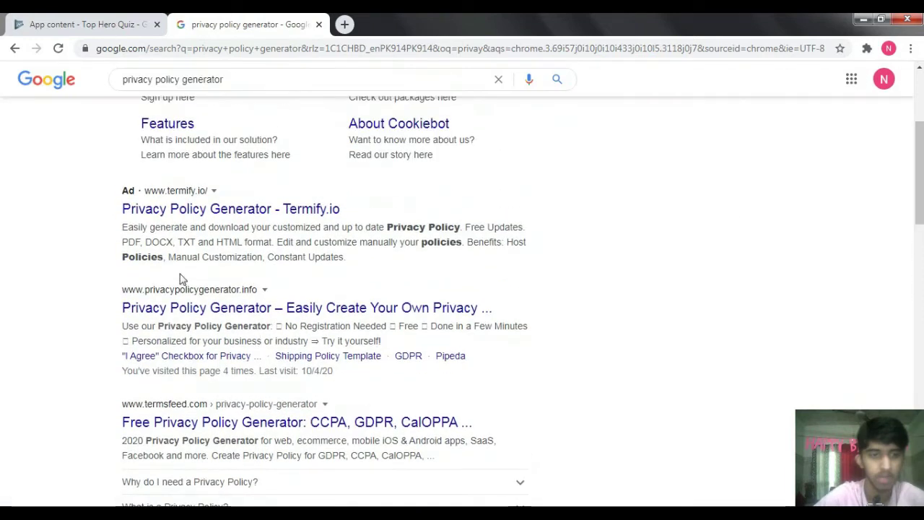
- Look over the privacypolicygenerator.info free policy form, then close that tab
left_click(196, 311)
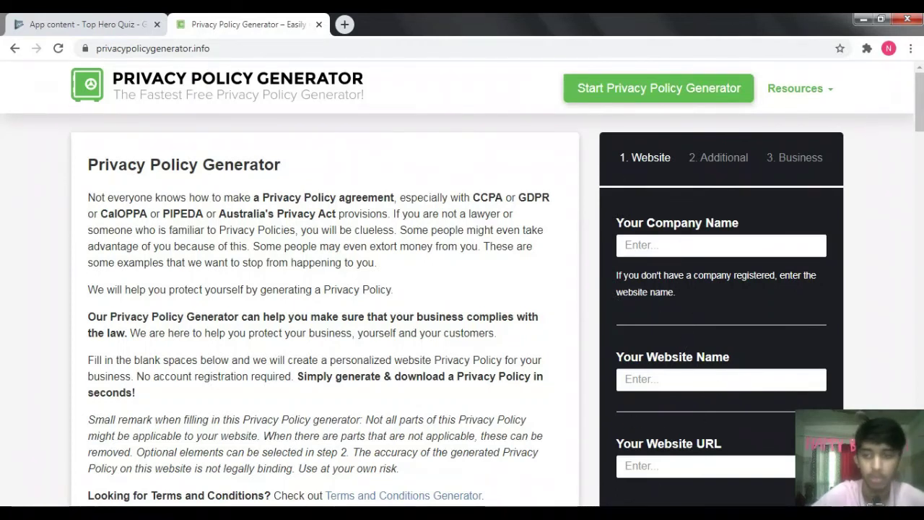
scroll(325, 288, "down", 9)
scroll(325, 289, "up", 2)
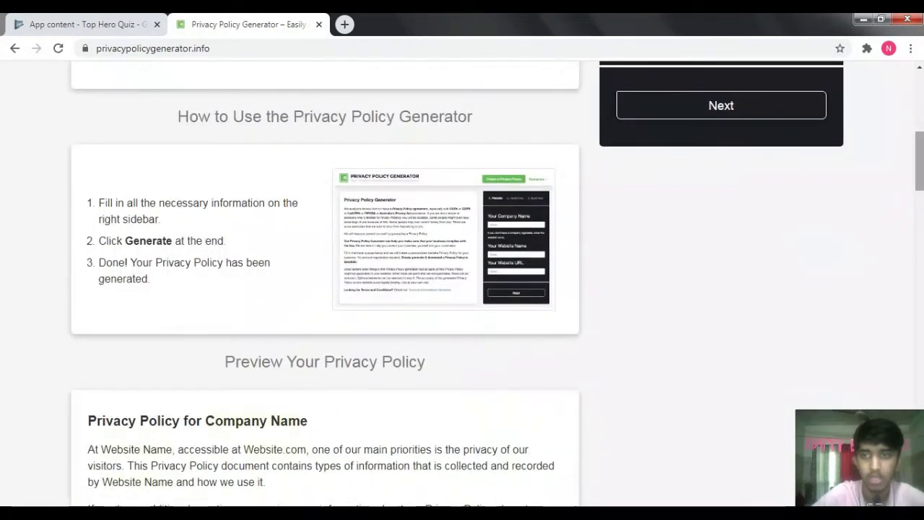
scroll(746, 247, "up", 5)
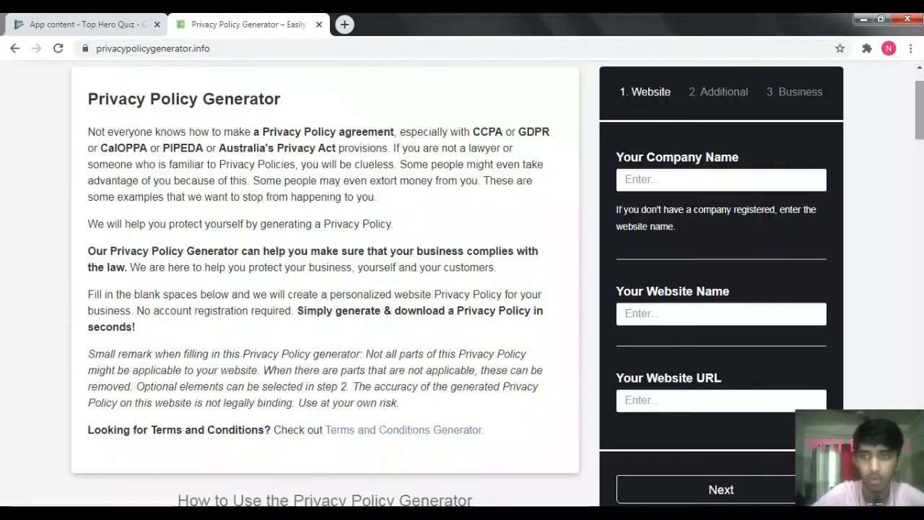
scroll(795, 70, "down", 5)
scroll(752, 105, "down", 1)
scroll(920, 130, "up", 6)
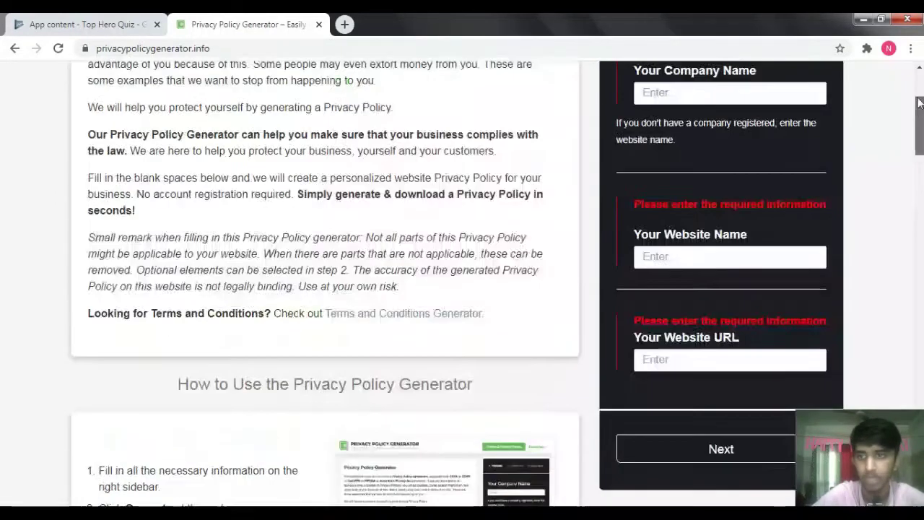
scroll(738, 140, "up", 2)
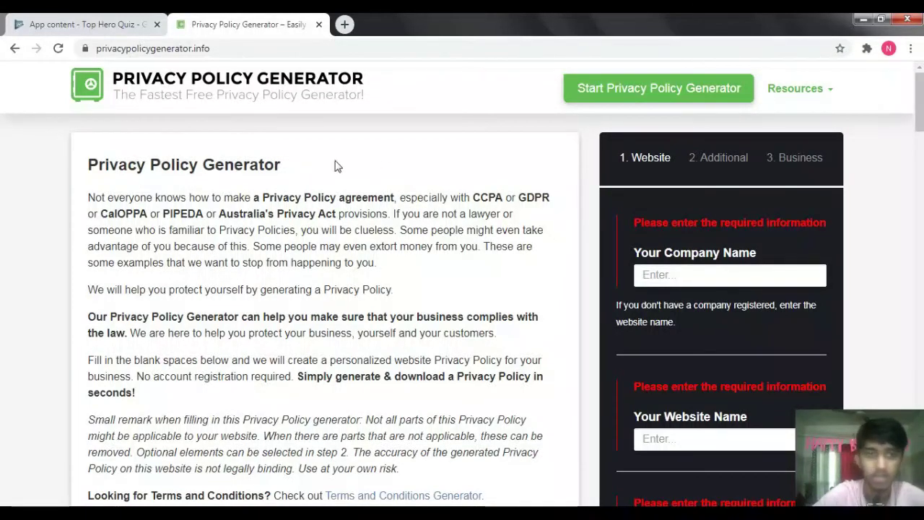
left_click(319, 25)
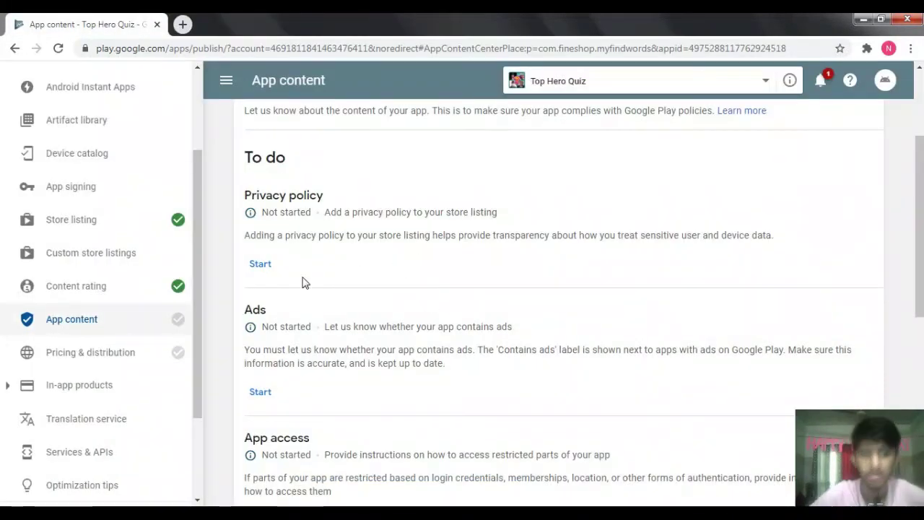
- Paste the copied URL as Top Hero Quiz's privacy policy URL and save it
left_click(260, 266)
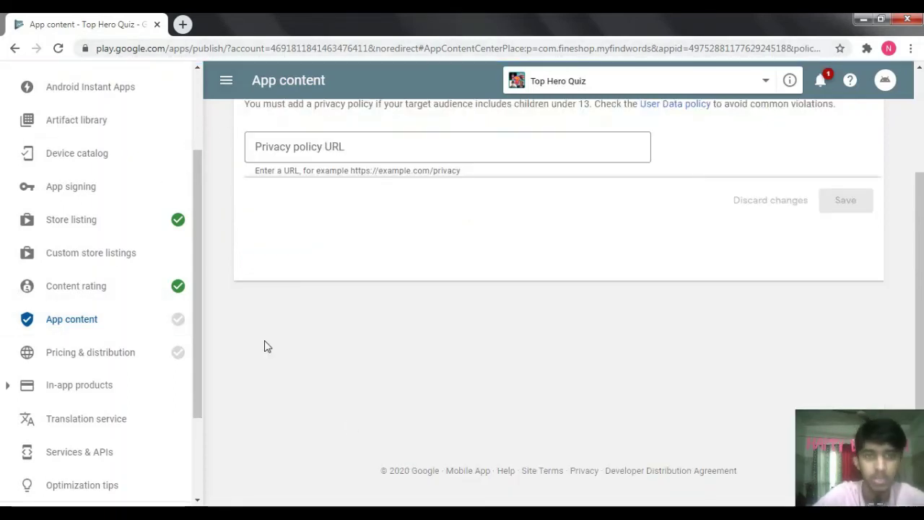
scroll(553, 314, "up", 2)
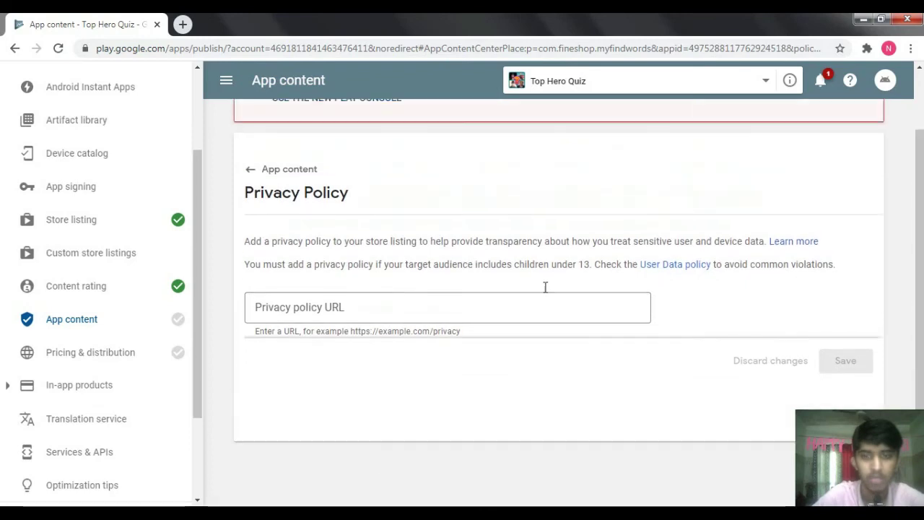
left_click(394, 308)
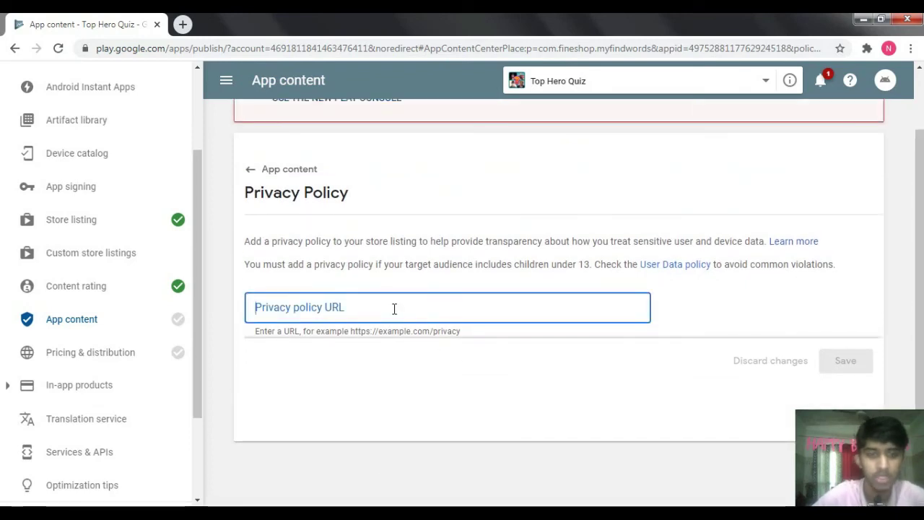
key("ctrl+v")
left_click(859, 361)
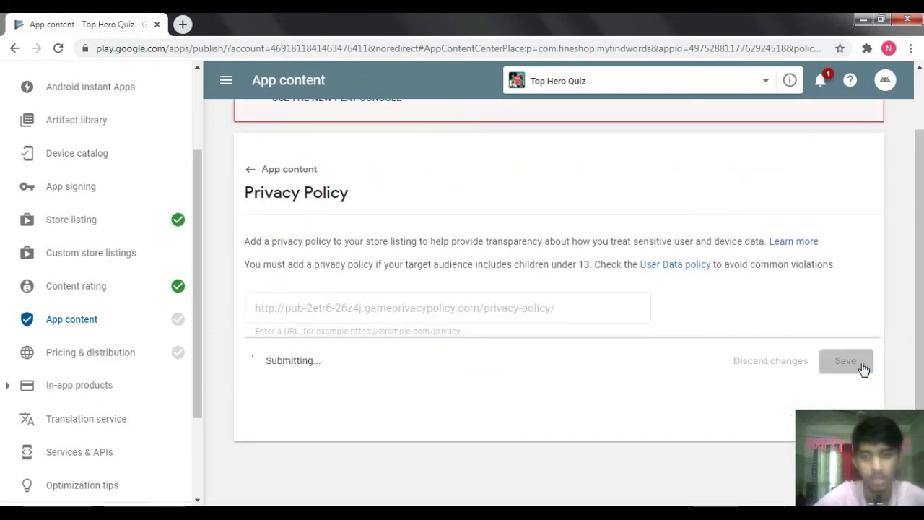
left_click(252, 171)
- Answer 'No, my app does not contain ads' in the Ads declaration
scroll(872, 233, "up", 3)
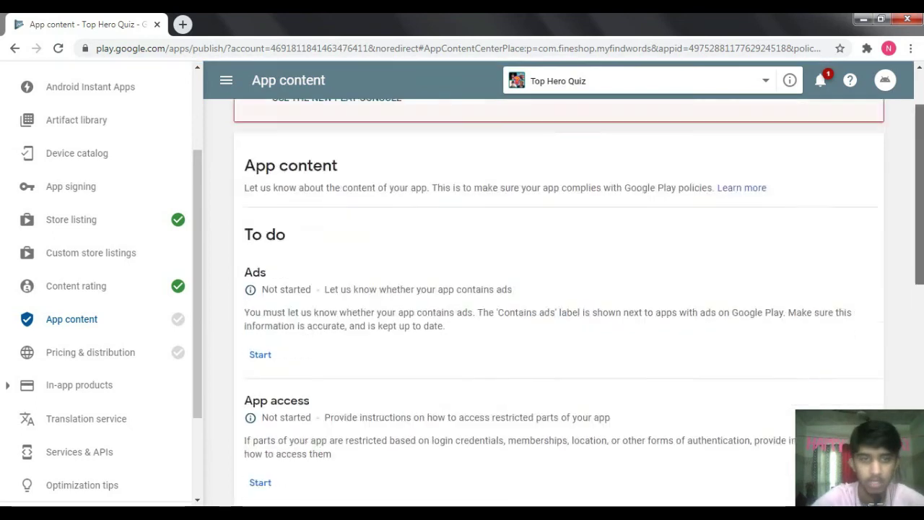
scroll(610, 220, "down", 1)
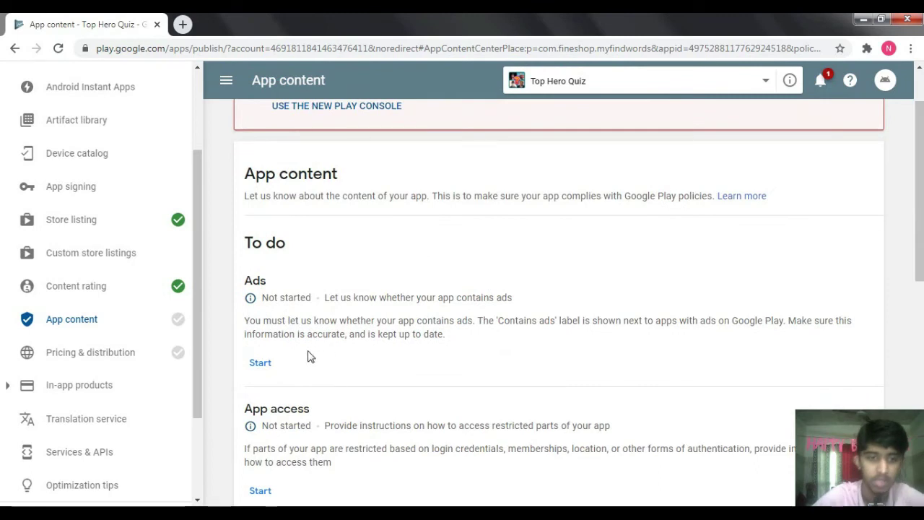
left_click(264, 364)
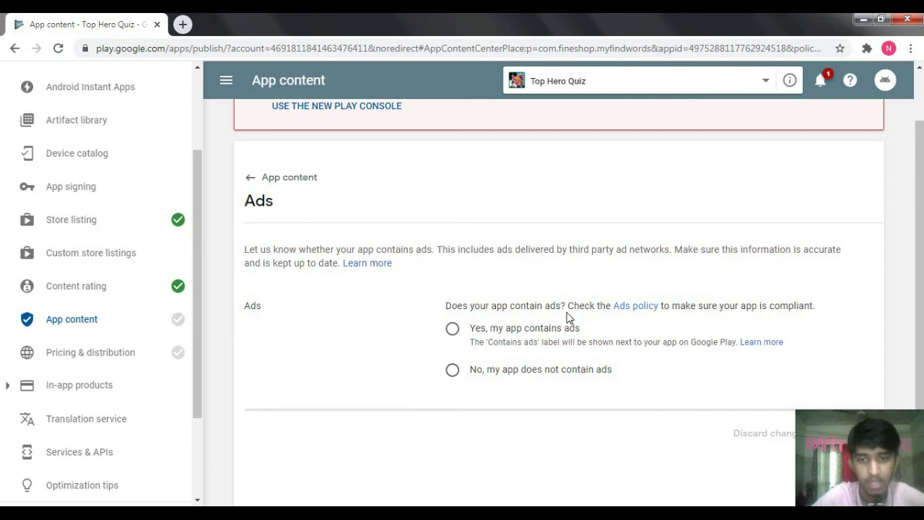
left_click(452, 369)
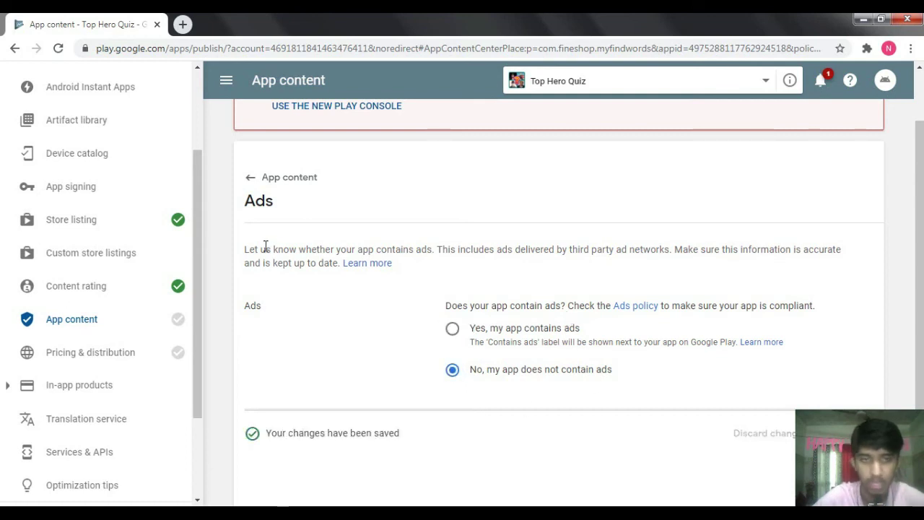
left_click(253, 178)
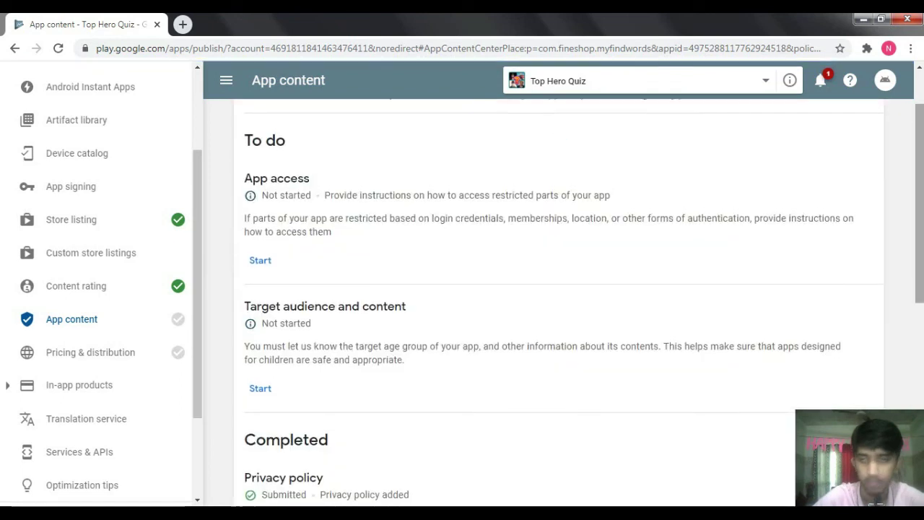
- Save App access as 'All functionality is available without special access'
scroll(746, 190, "up", 2)
left_click(259, 363)
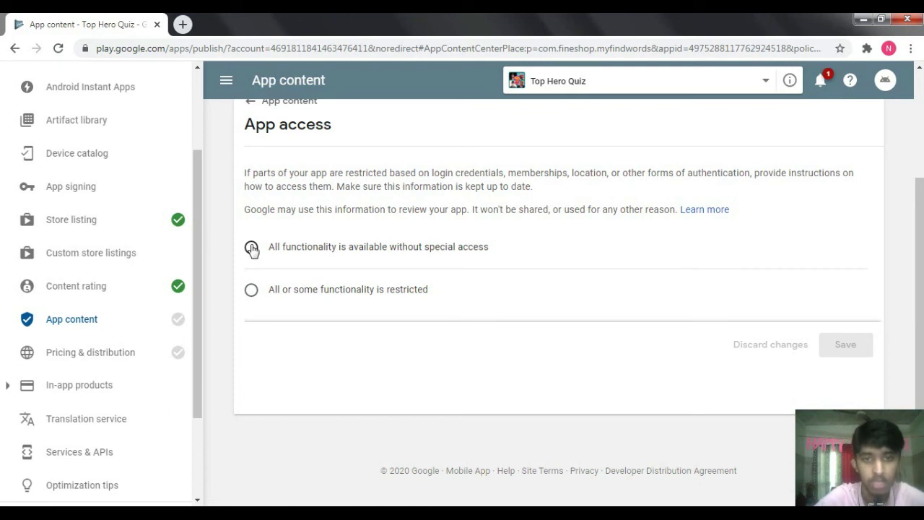
left_click(252, 248)
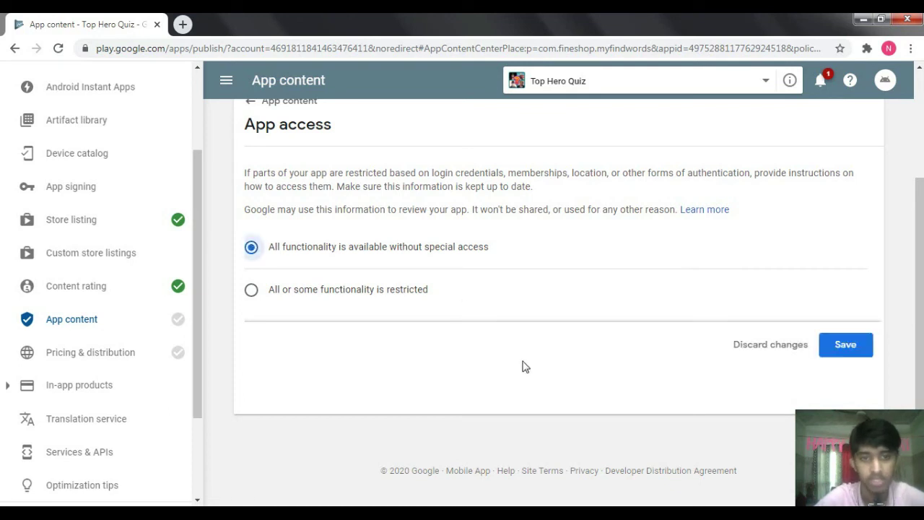
left_click(848, 339)
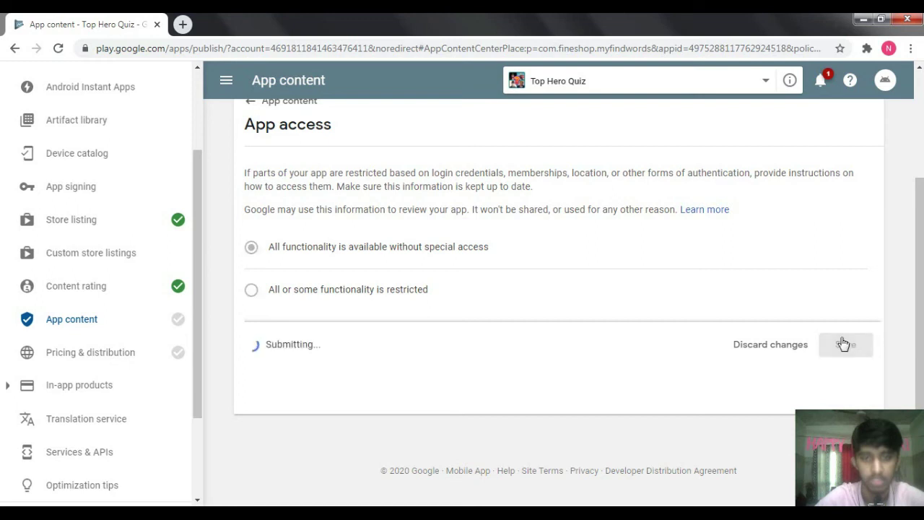
left_click(250, 101)
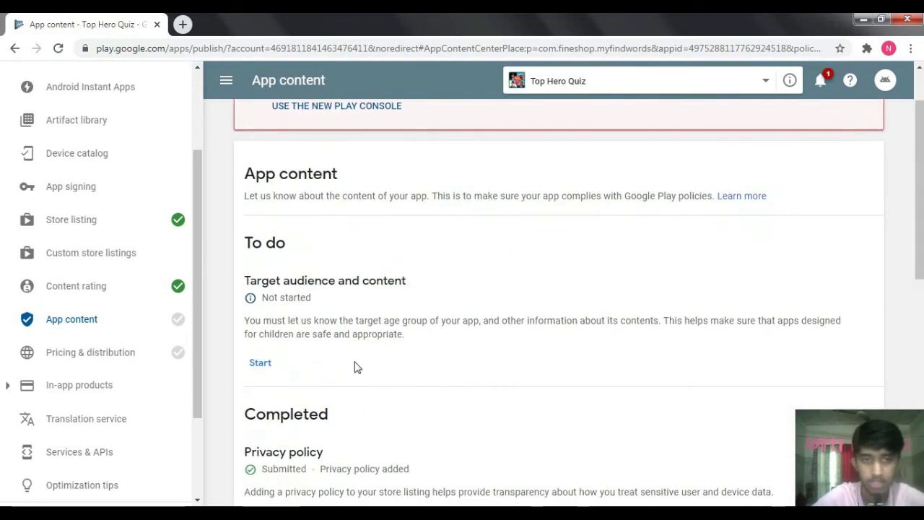
- Choose the 13-15, 16-17 and 18 and over target age groups
left_click(259, 364)
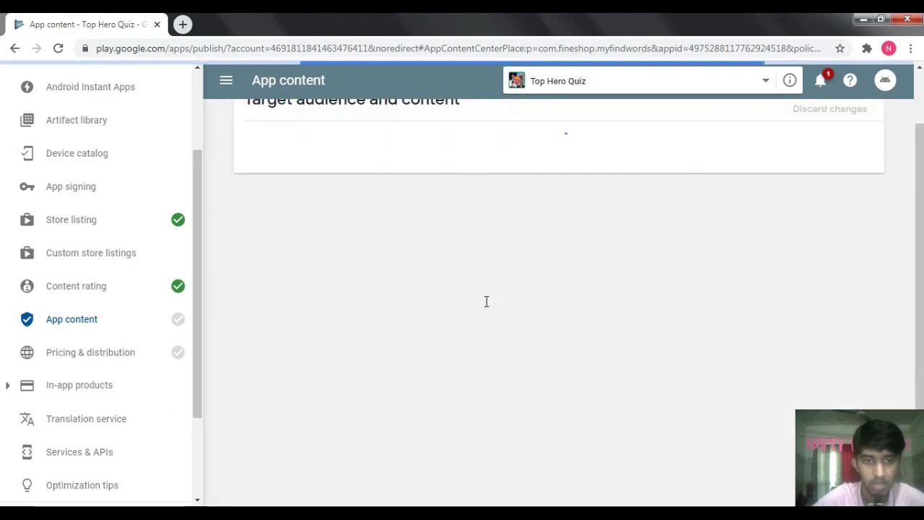
left_click_drag(920, 191, 921, 255)
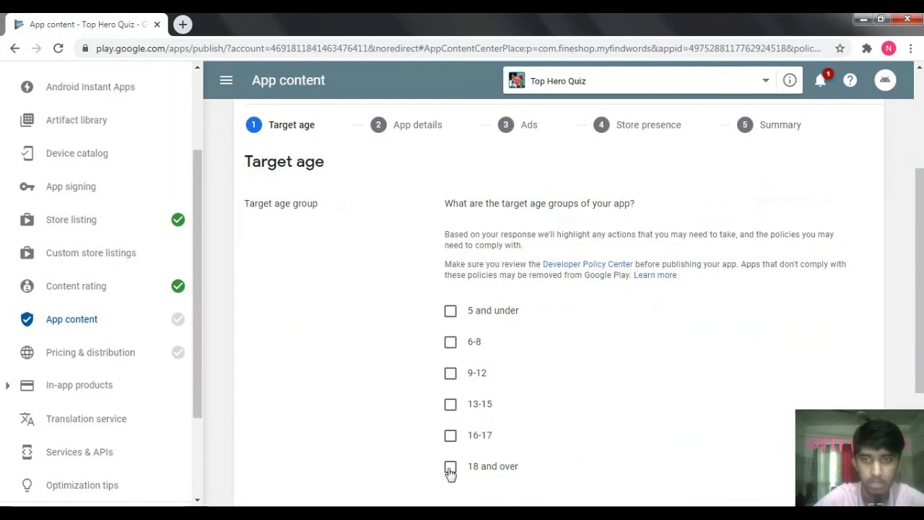
left_click(451, 435)
left_click(450, 403)
scroll(895, 351, "down", 2)
mouse_move(921, 251)
left_mouse_down()
mouse_move(921, 390)
mouse_move(922, 261)
left_mouse_up()
left_click(846, 347)
- Answer No to the listing appealing to children and save the target audience
scroll(910, 244, "down", 4)
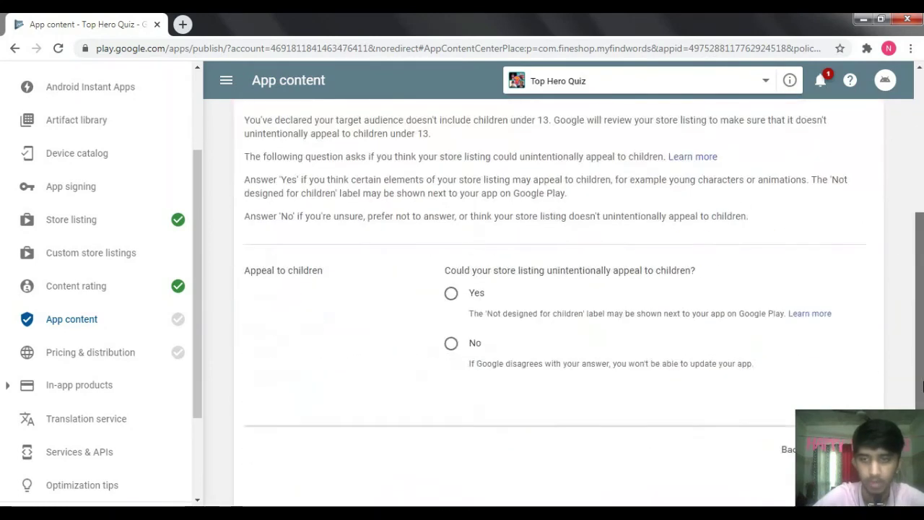
left_click(452, 294)
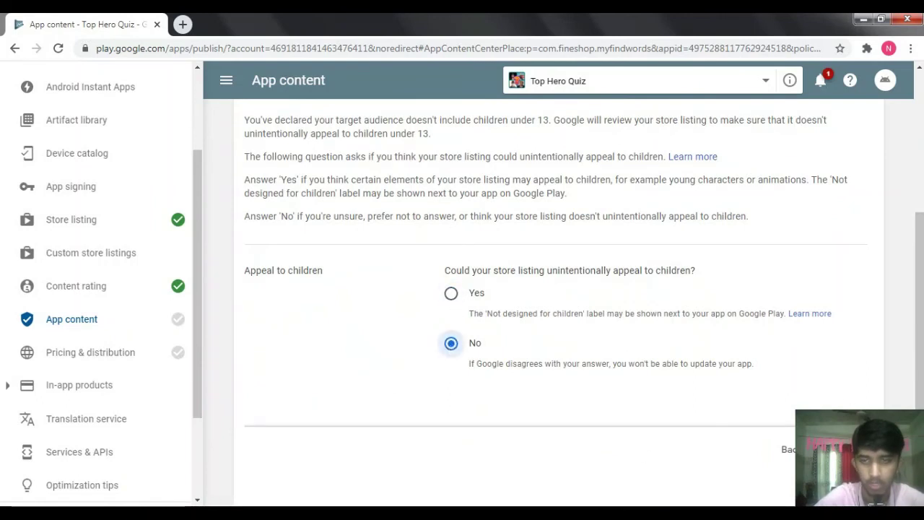
left_click(845, 450)
left_click(863, 354)
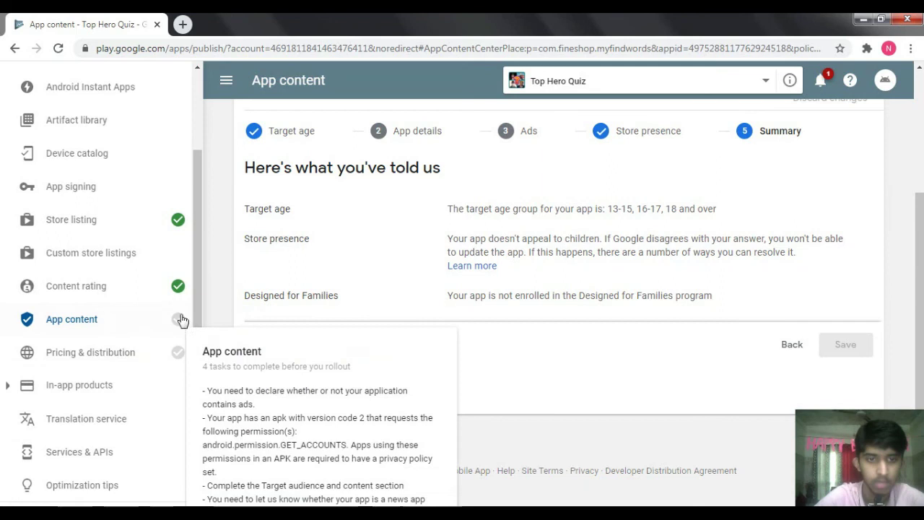
left_click(112, 333)
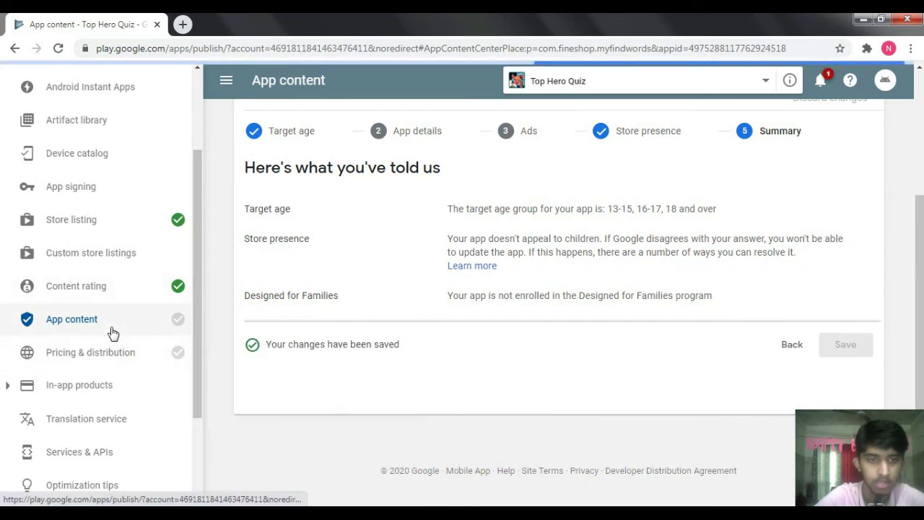
left_click(180, 351)
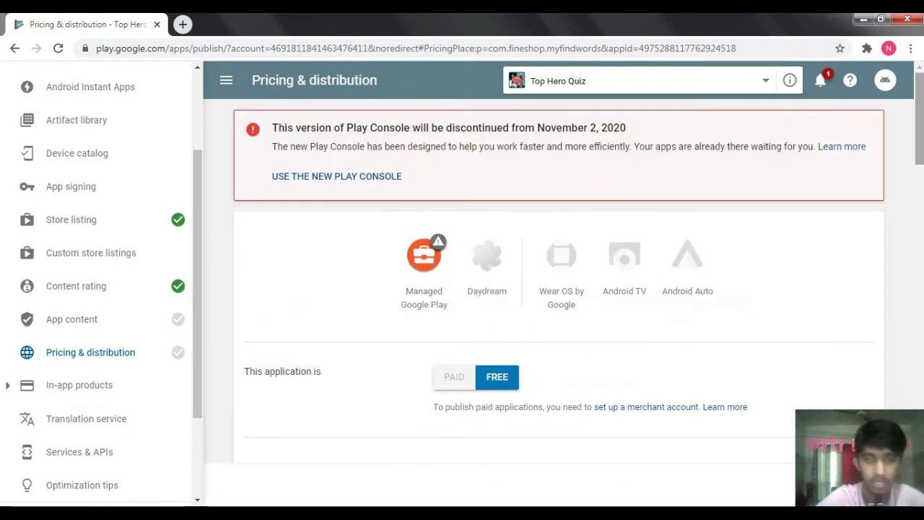
- Accept the Content guidelines and US export laws declarations in the Consent section
scroll(587, 217, "down", 3)
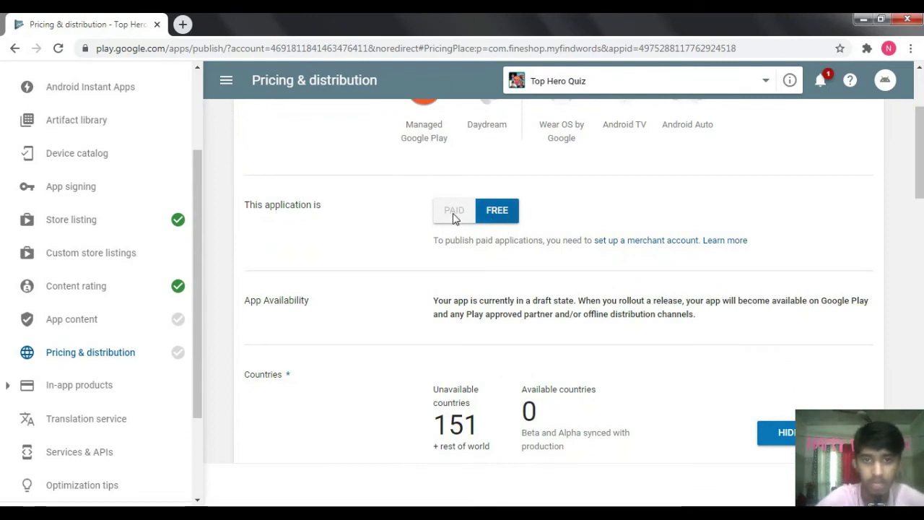
scroll(758, 351, "down", 6)
scroll(751, 182, "up", 2)
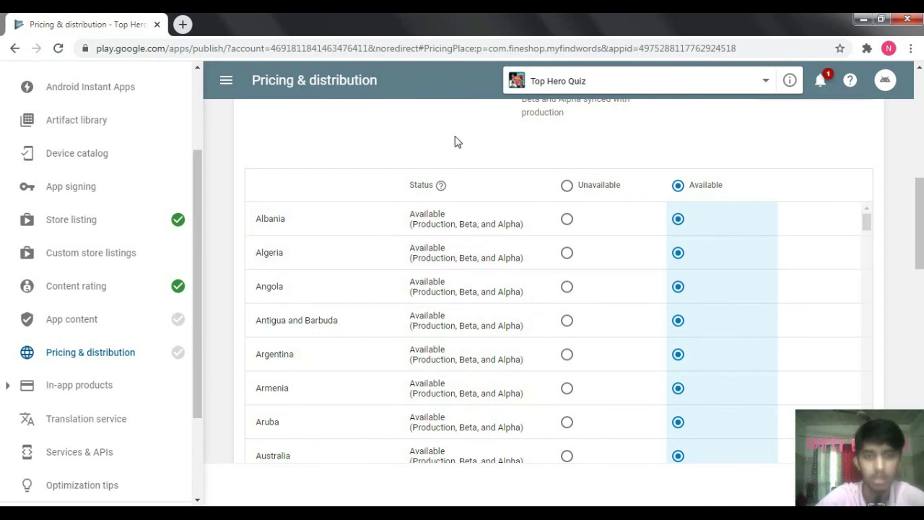
left_click_drag(871, 248, 868, 75)
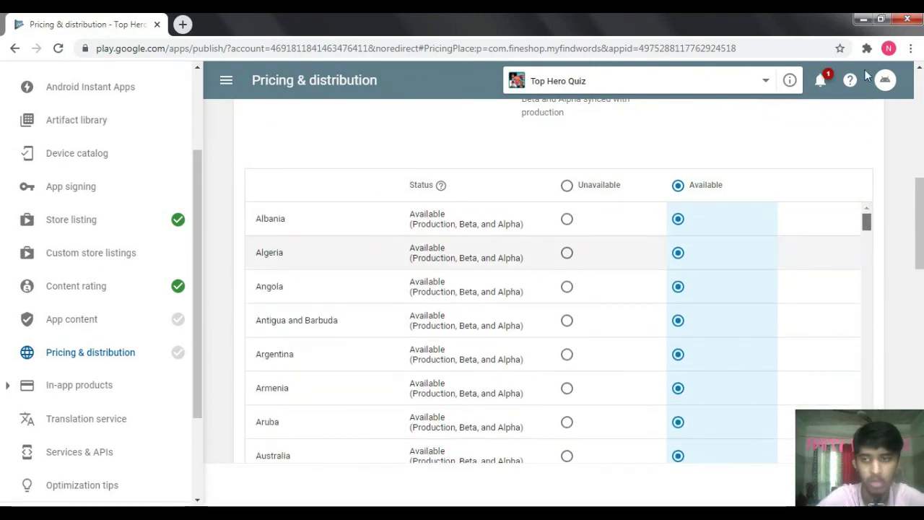
scroll(553, 281, "down", 15)
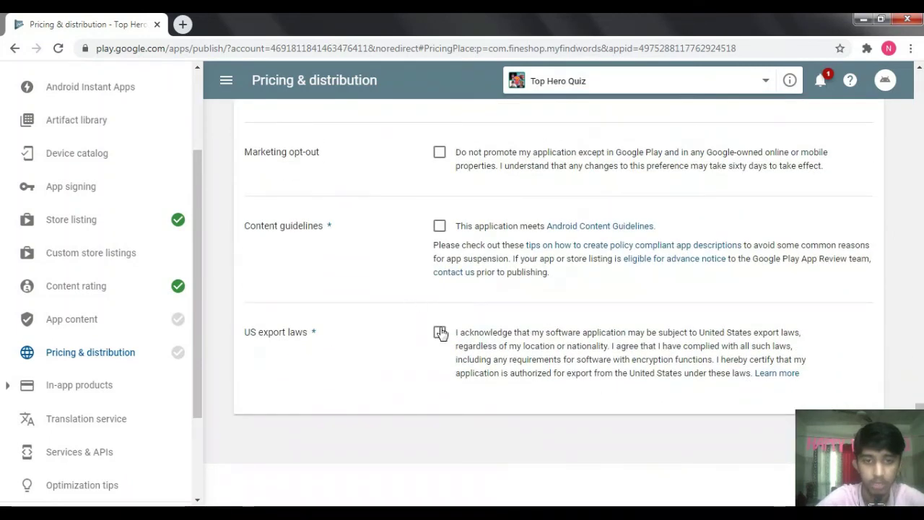
left_click(439, 334)
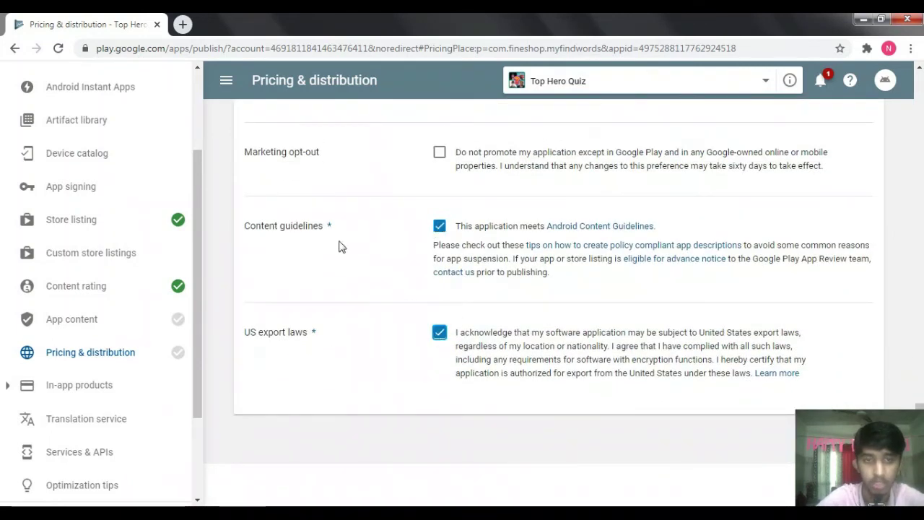
- Save Pricing & distribution as free in 151 countries and go to App content
scroll(905, 352, "up", 10)
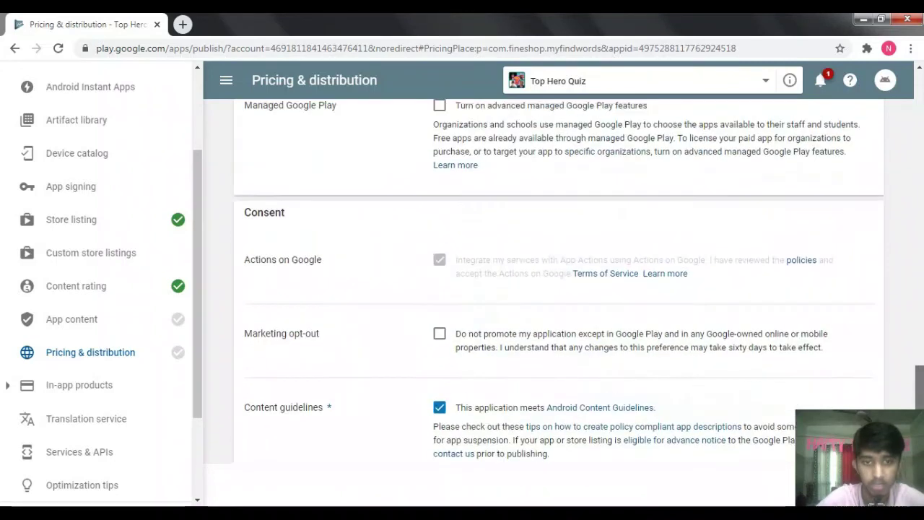
scroll(904, 352, "up", 10)
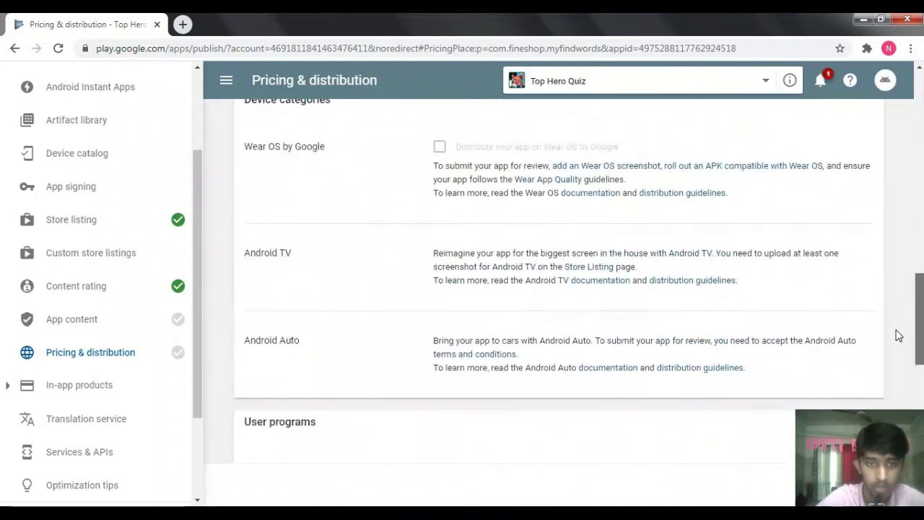
scroll(850, 196, "up", 4)
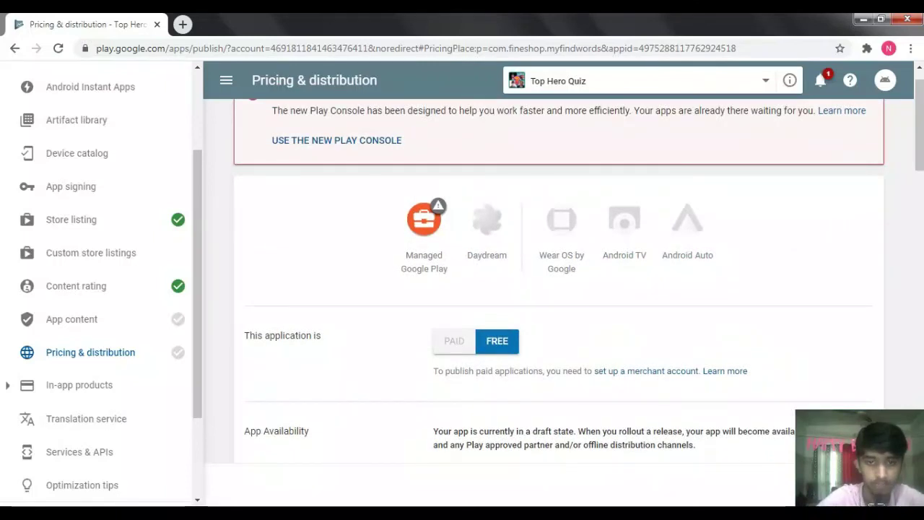
scroll(558, 289, "down", 4)
scroll(735, 195, "up", 3)
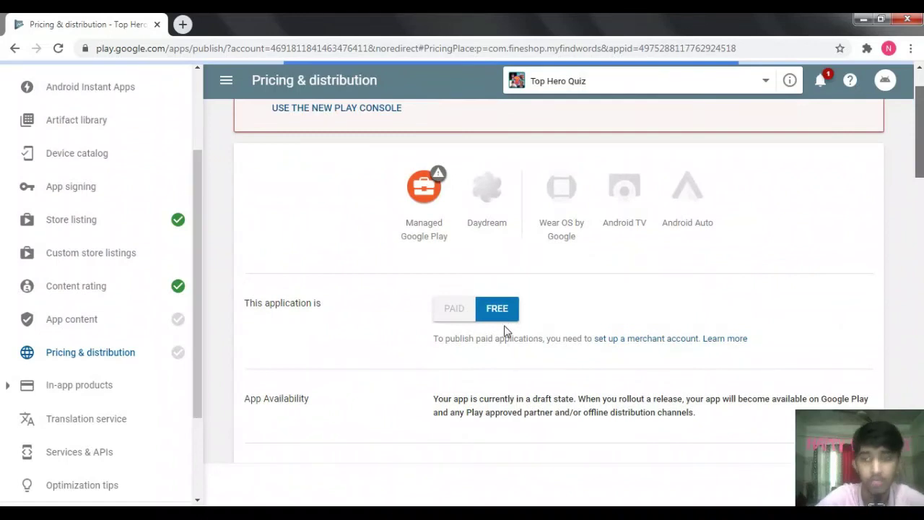
mouse_move(177, 330)
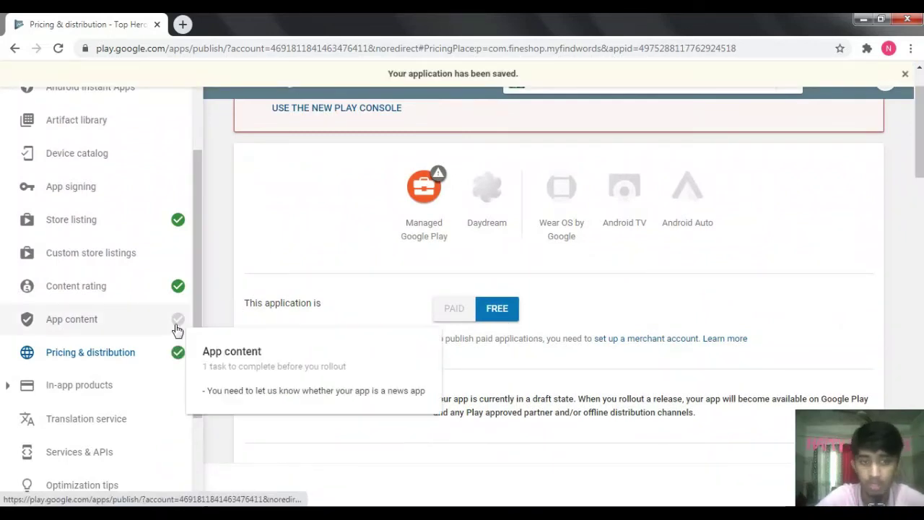
left_click(146, 331)
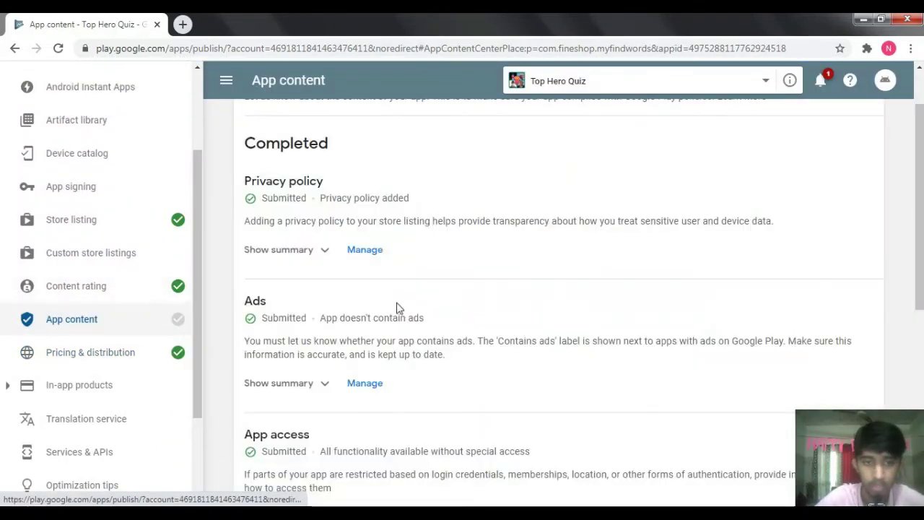
- Go to App releases and open the pending Production release for editing
left_click(73, 182)
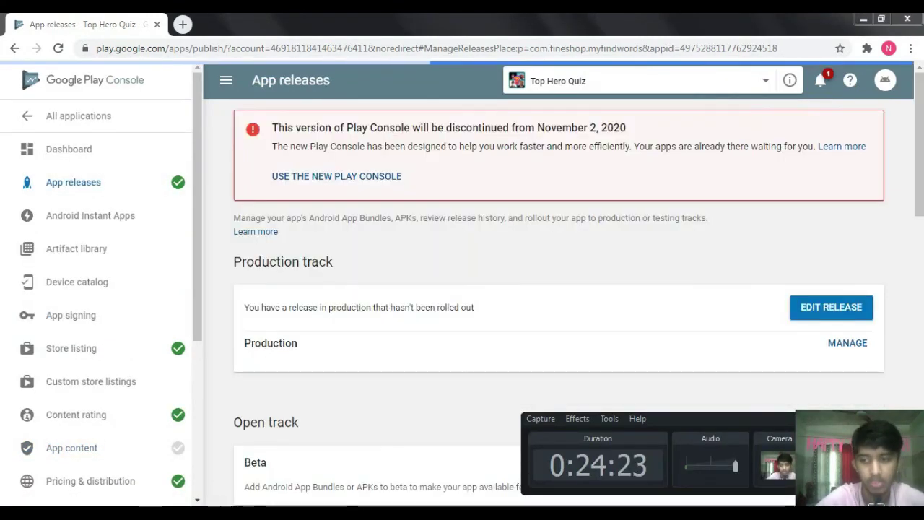
scroll(810, 273, "down", 4)
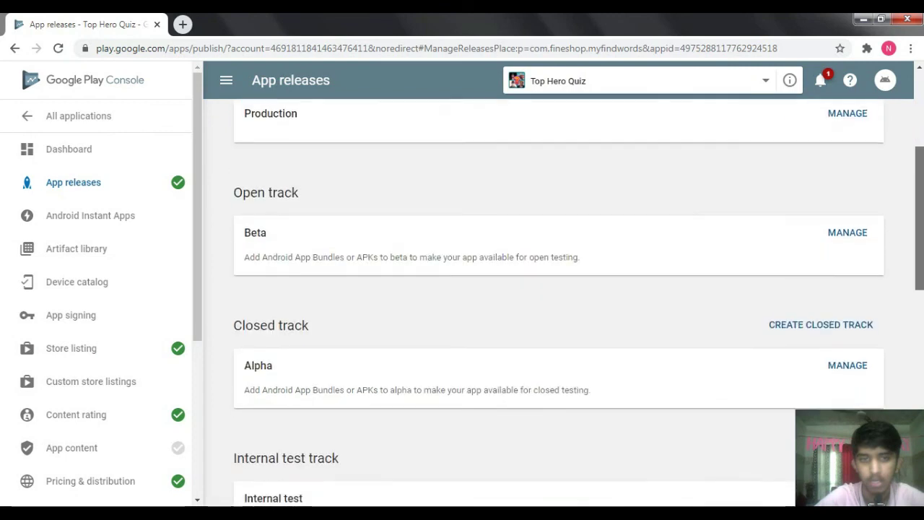
scroll(811, 273, "up", 3)
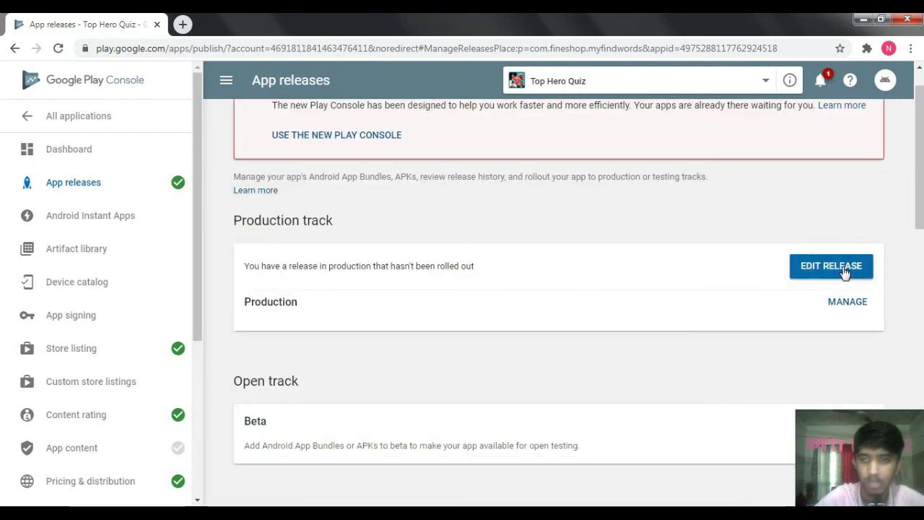
left_click(843, 273)
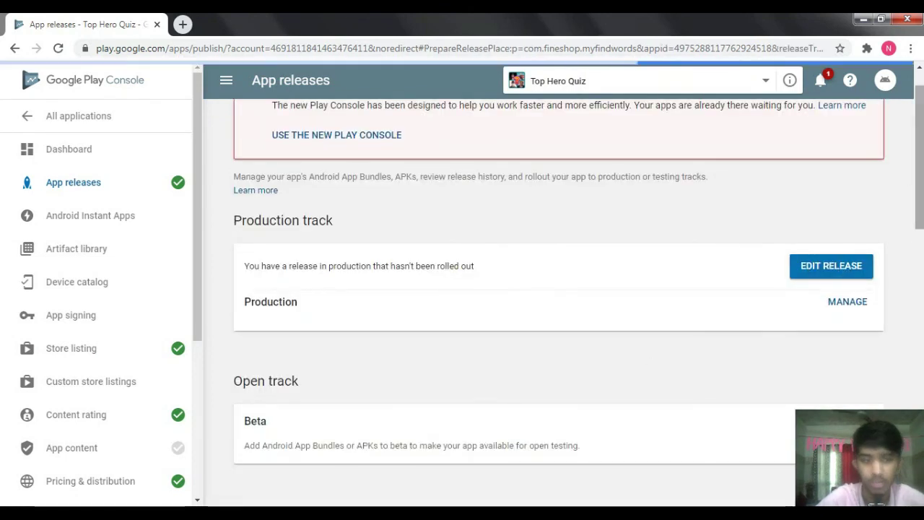
- Review the release's APK and 'A Amazing New Levels' notes up to the rollout confirmation
scroll(558, 289, "down", 10)
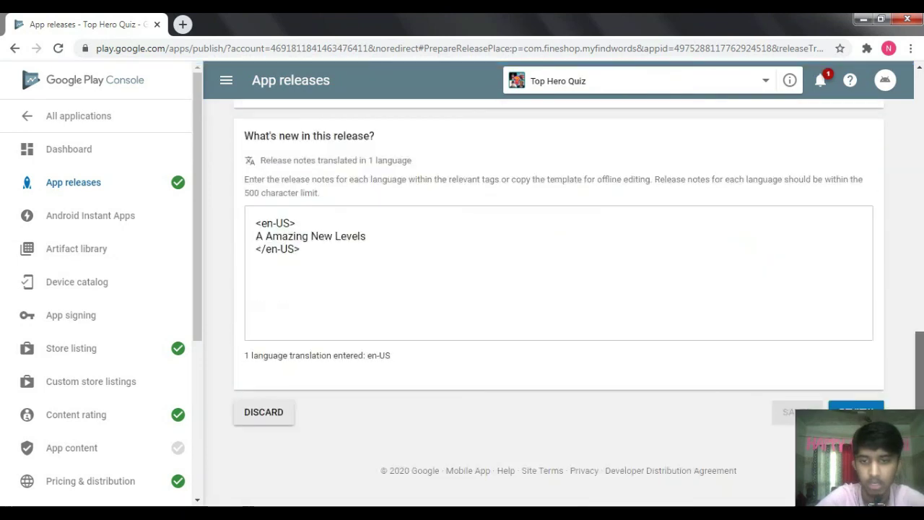
left_click(856, 412)
scroll(558, 288, "down", 3)
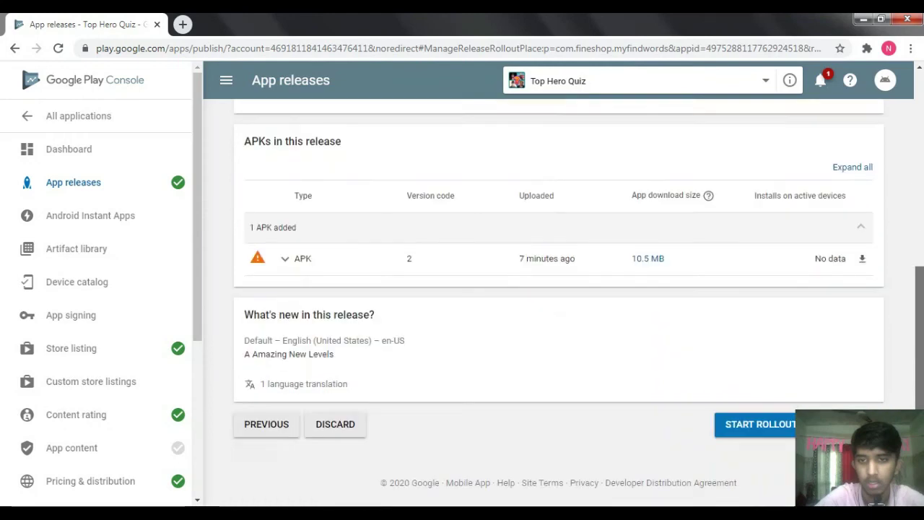
scroll(776, 466, "down", 1)
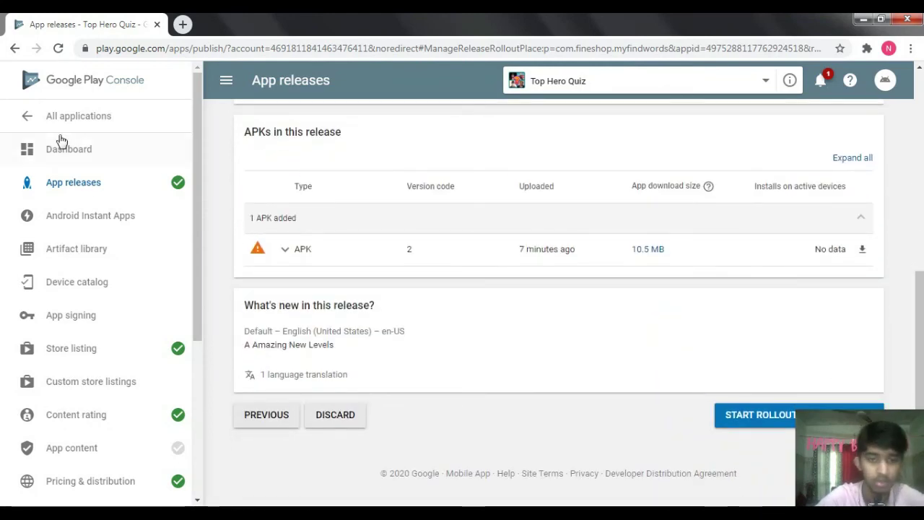
left_click(48, 114)
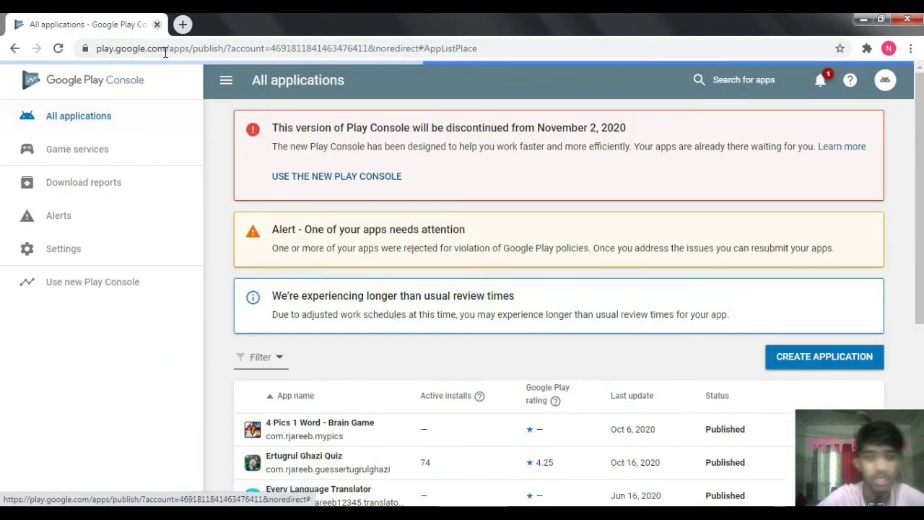
- Open a blank new tab, then scroll the All applications list to the Top Hero Quiz draft
left_click(183, 24)
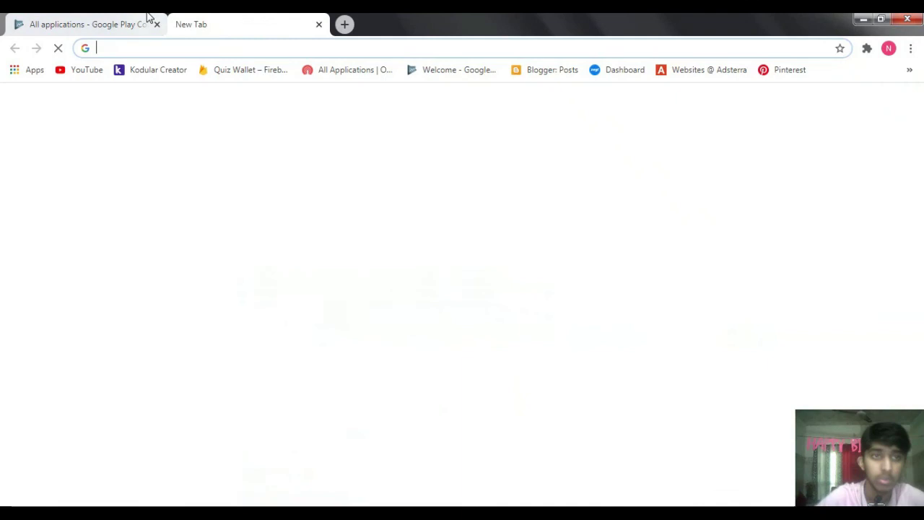
left_click(149, 22)
scroll(558, 289, "down", 1)
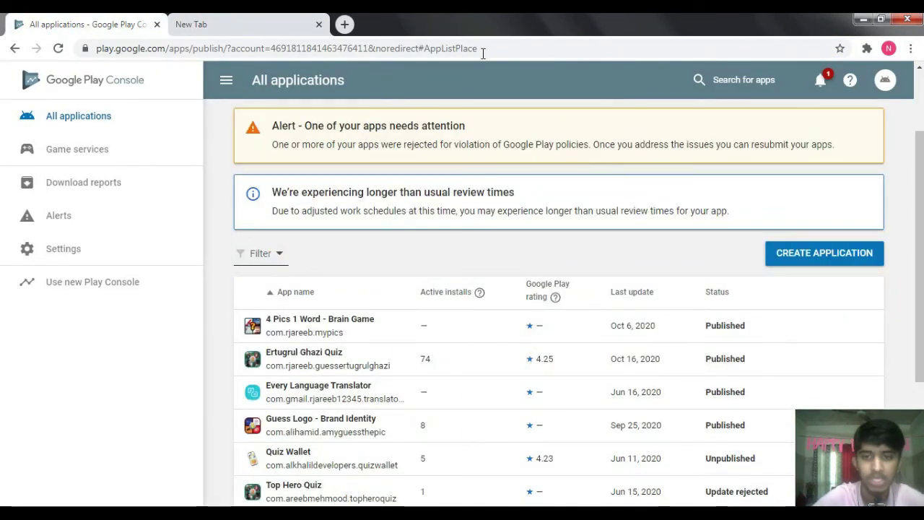
scroll(814, 267, "down", 1)
scroll(814, 267, "down", 2)
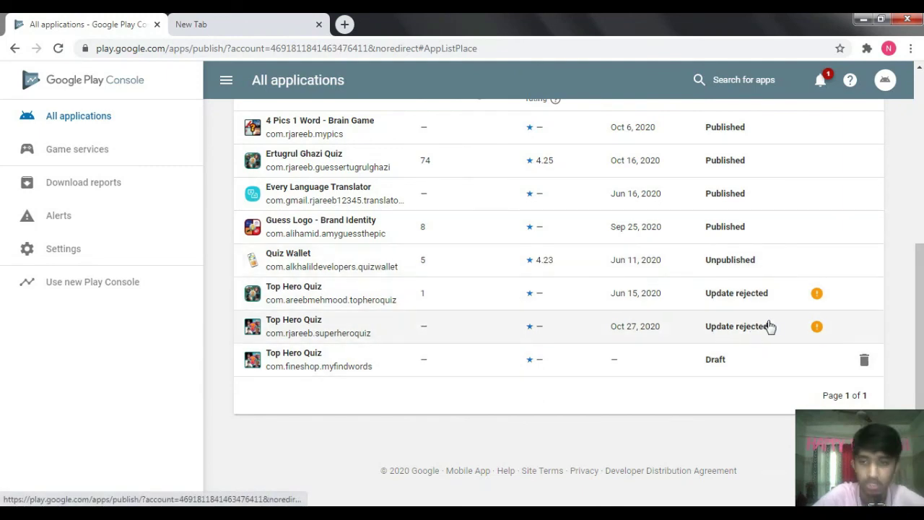
left_click_drag(922, 385, 921, 215)
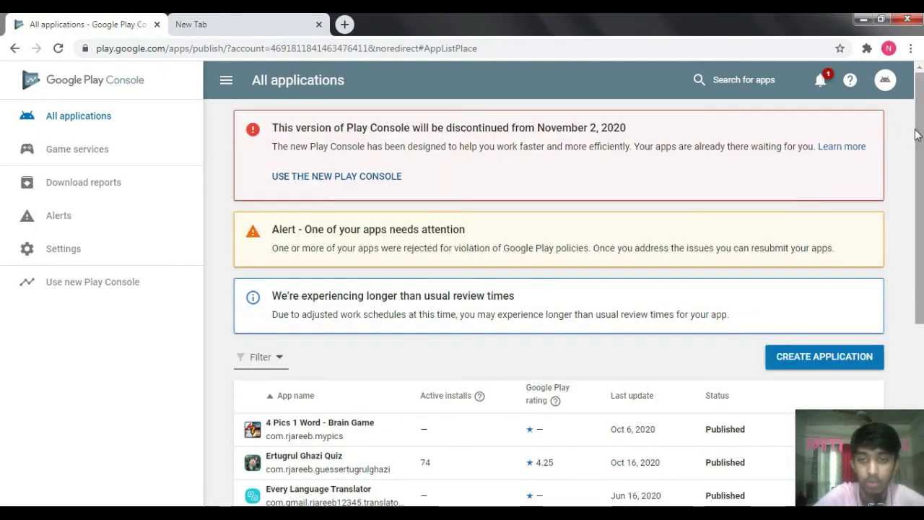
- Switch to the new tab and back, then close the Play Console tab
left_click(233, 21)
left_click(148, 24)
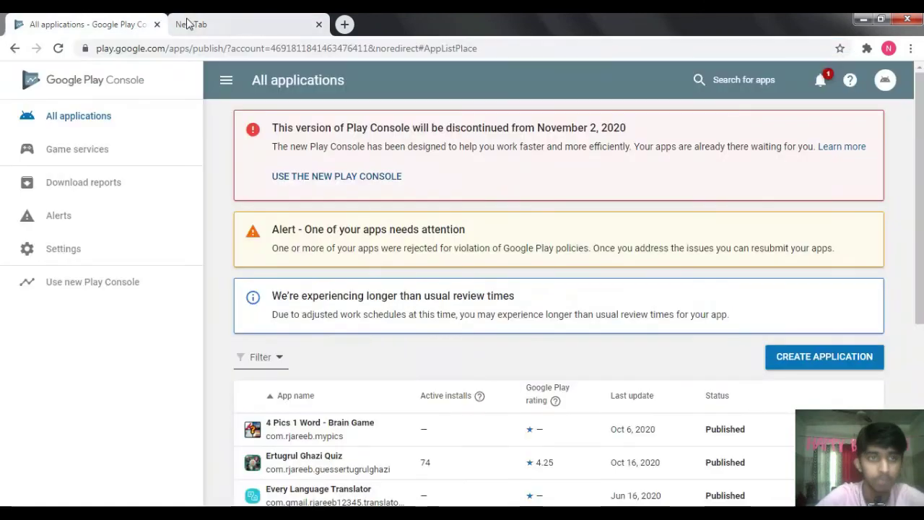
left_click(157, 24)
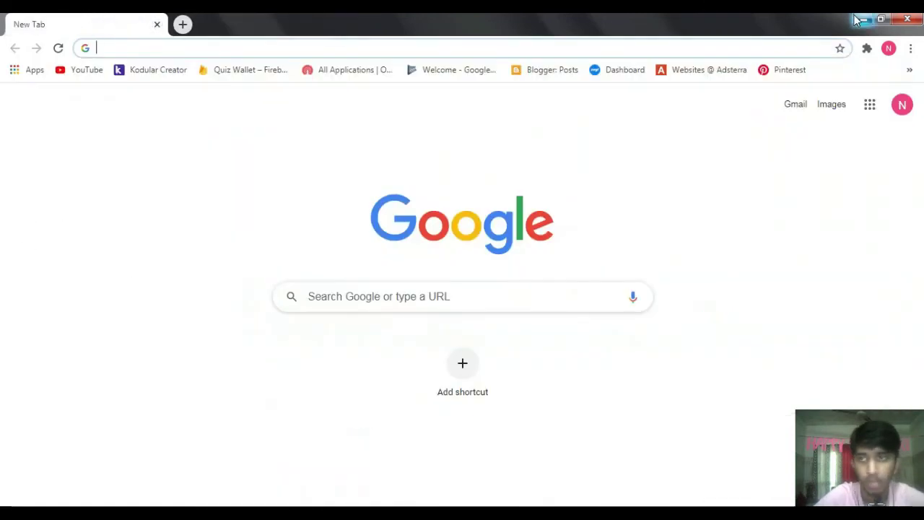
- Minimize Chrome, restore it from the taskbar, then close the browser window
left_click(864, 19)
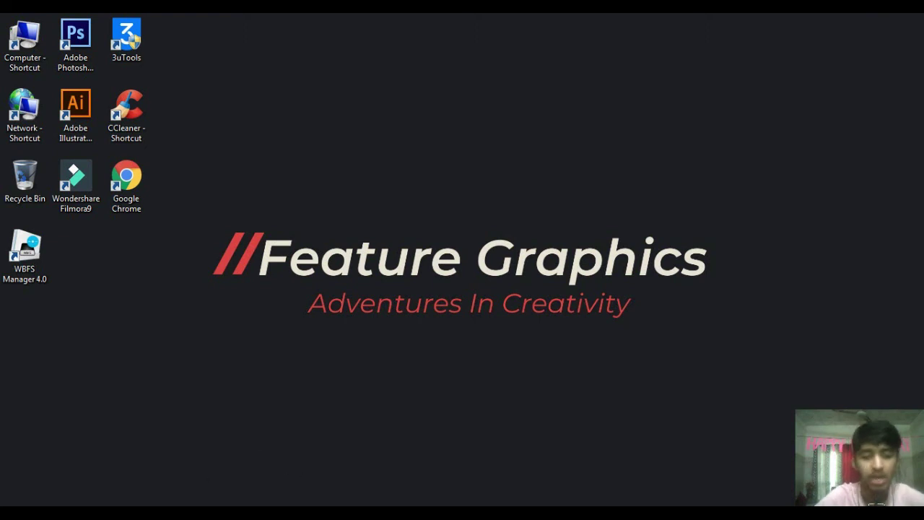
mouse_move(311, 514)
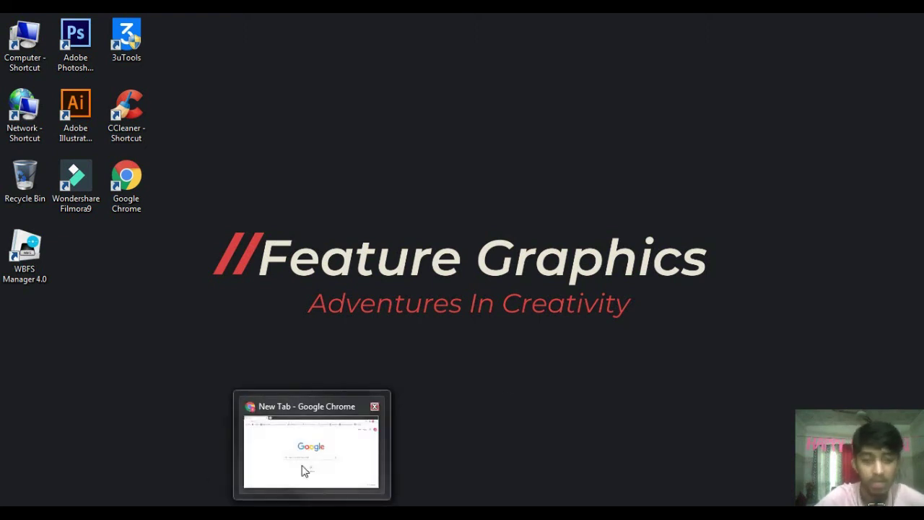
left_click(336, 420)
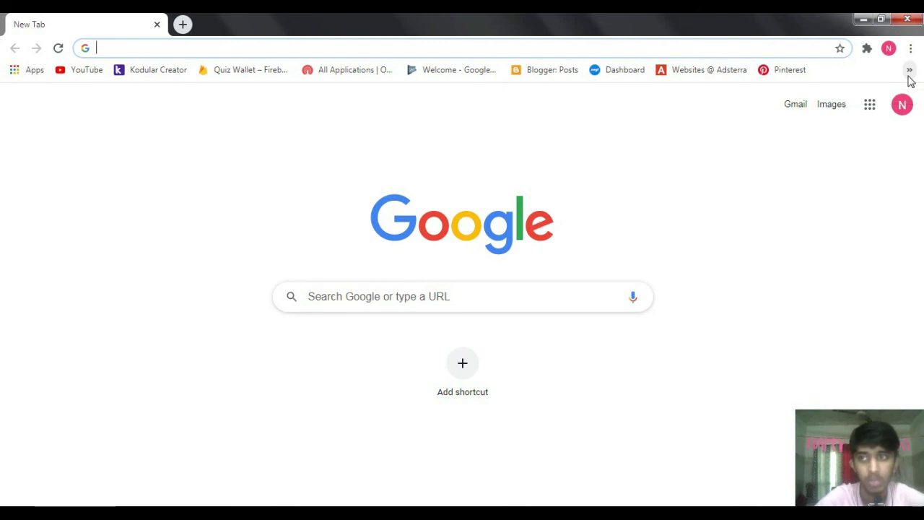
left_click(908, 19)
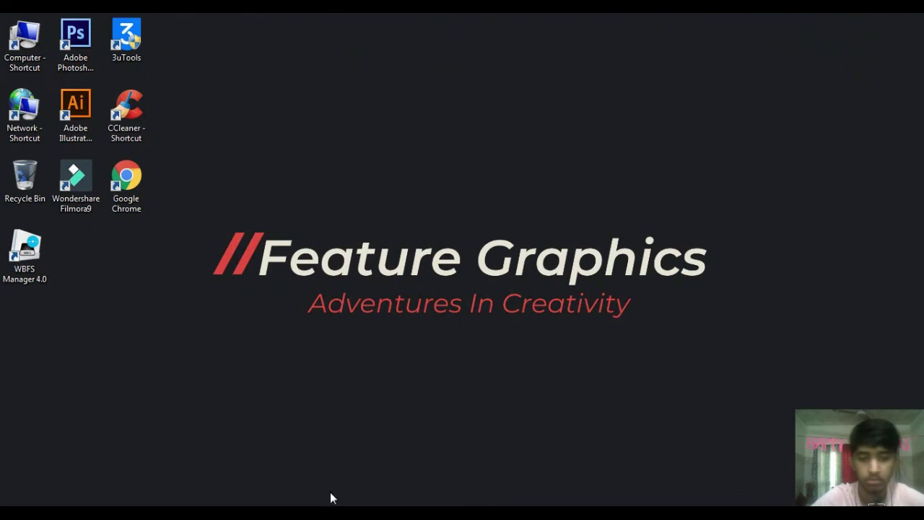
mouse_move(334, 514)
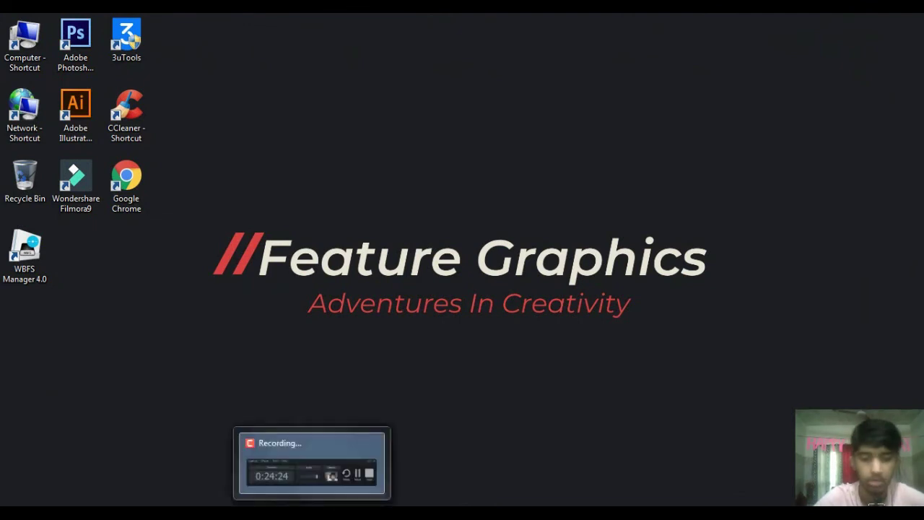